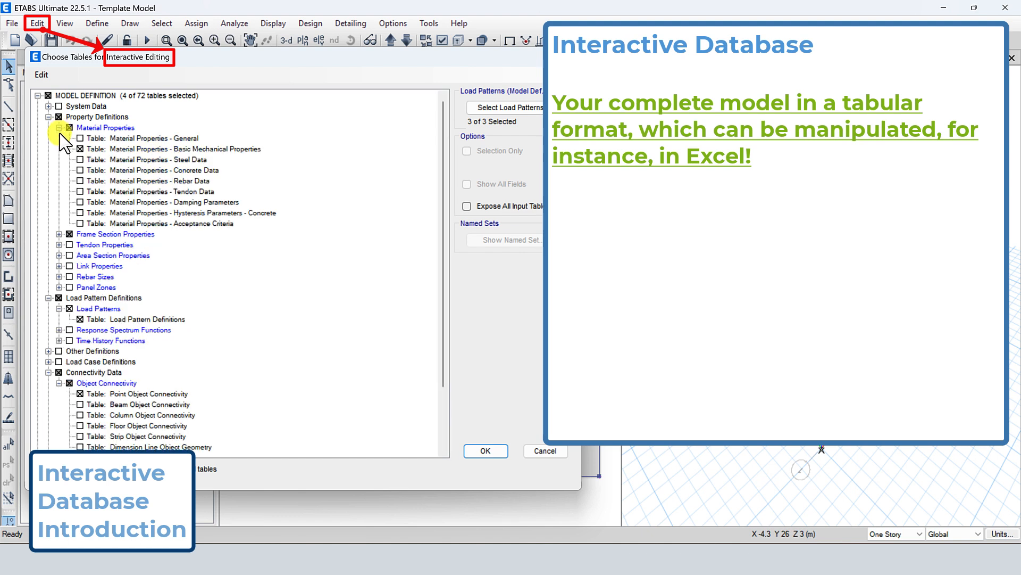
Select the Material Properties - General table from the property definitions and open it for interactive editing
{"action": "left_click", "coordinate": [59, 234]}
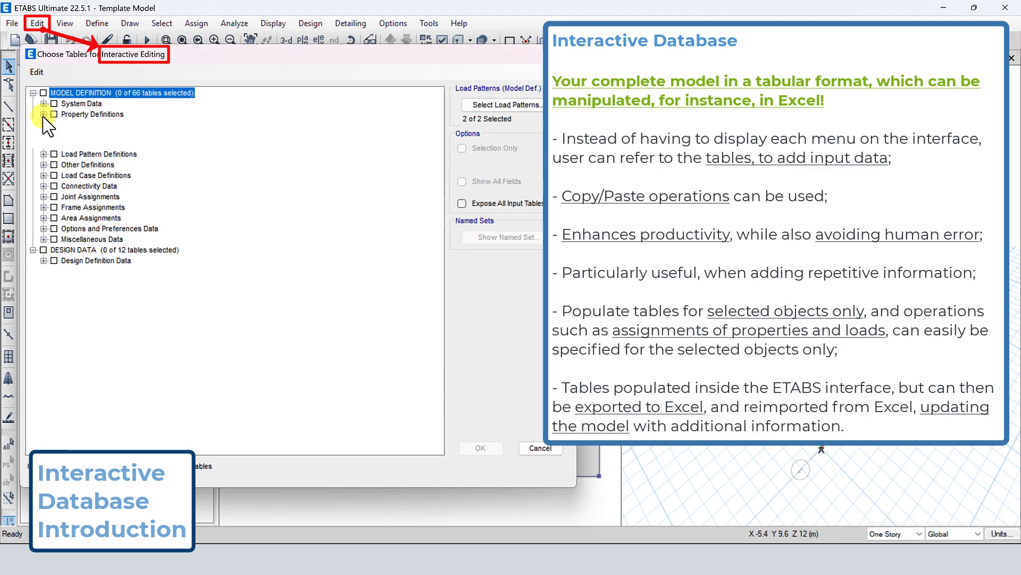
{"action": "left_click", "coordinate": [54, 125]}
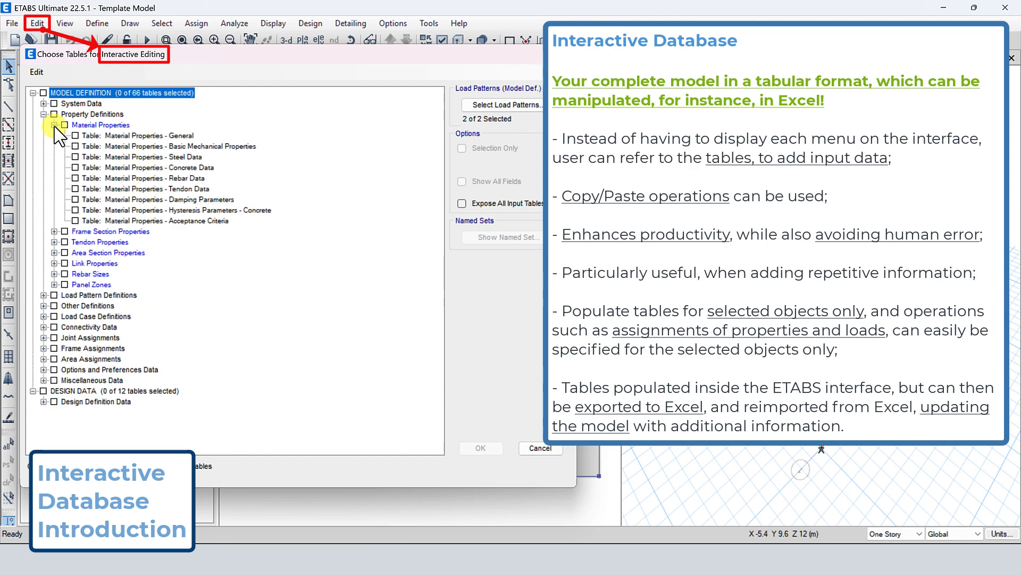
{"action": "left_click", "coordinate": [149, 136]}
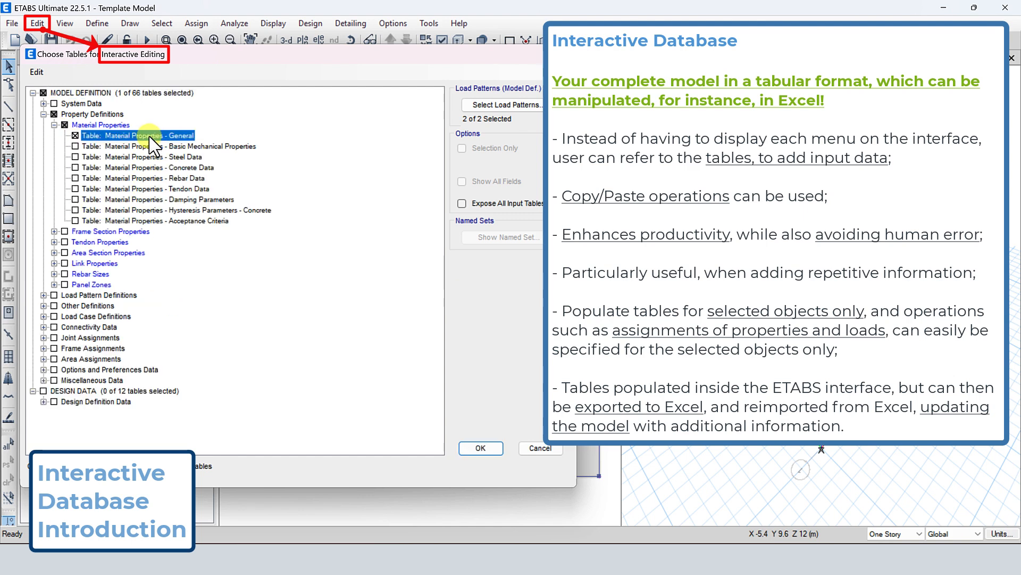
{"action": "left_click", "coordinate": [473, 448]}
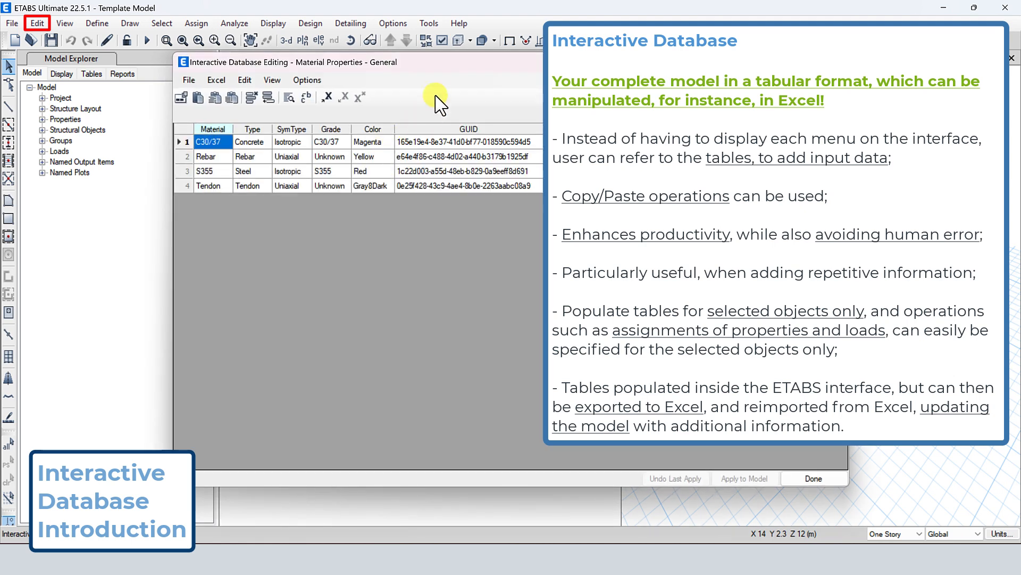
{"action": "left_click_drag", "start_coordinate": [447, 65], "coordinate": [292, 60]}
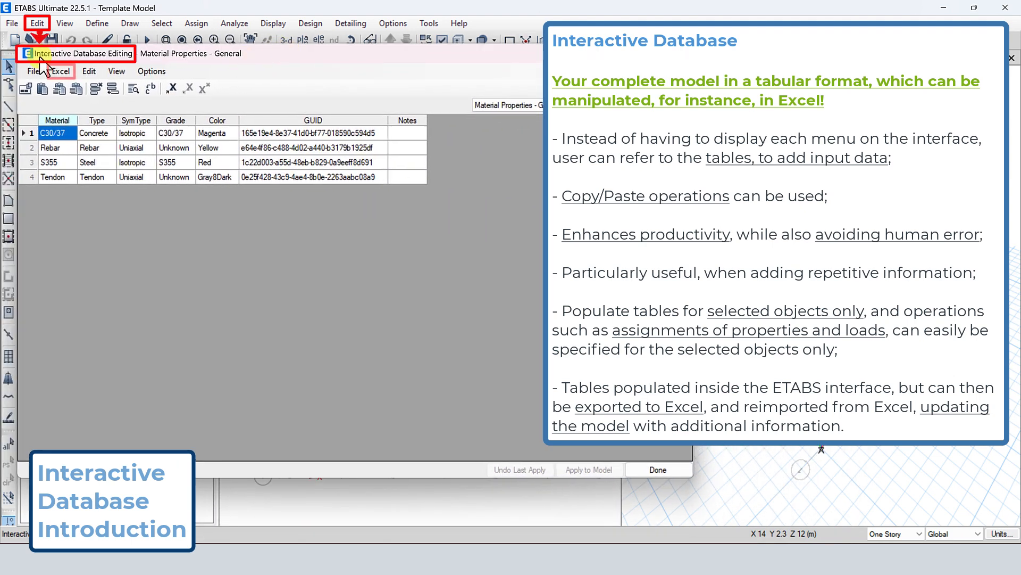
Send the Material Properties - General table to Excel, then retrieve it back into the interactive database editor
{"action": "left_click", "coordinate": [60, 73]}
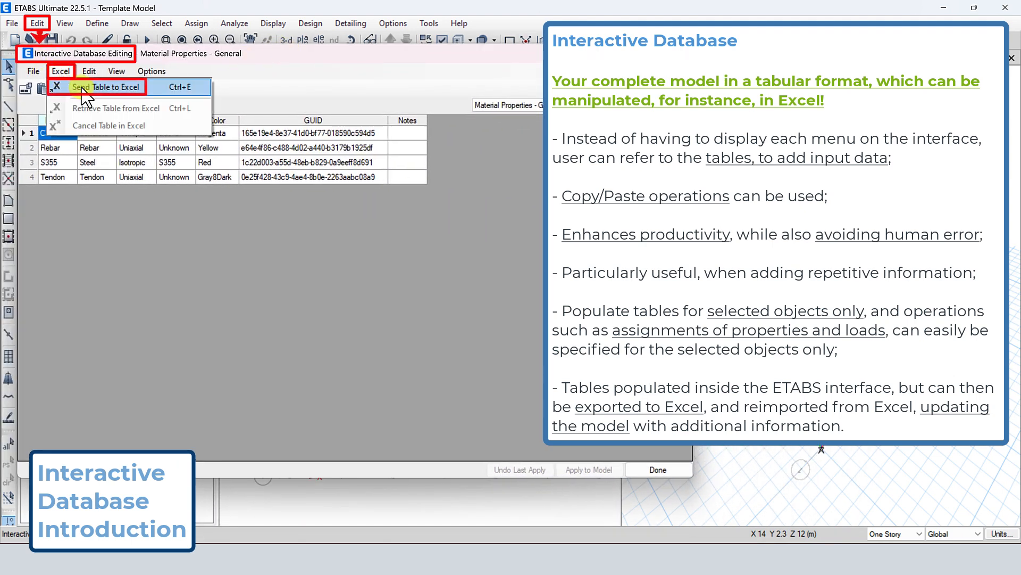
{"action": "left_click", "coordinate": [98, 87]}
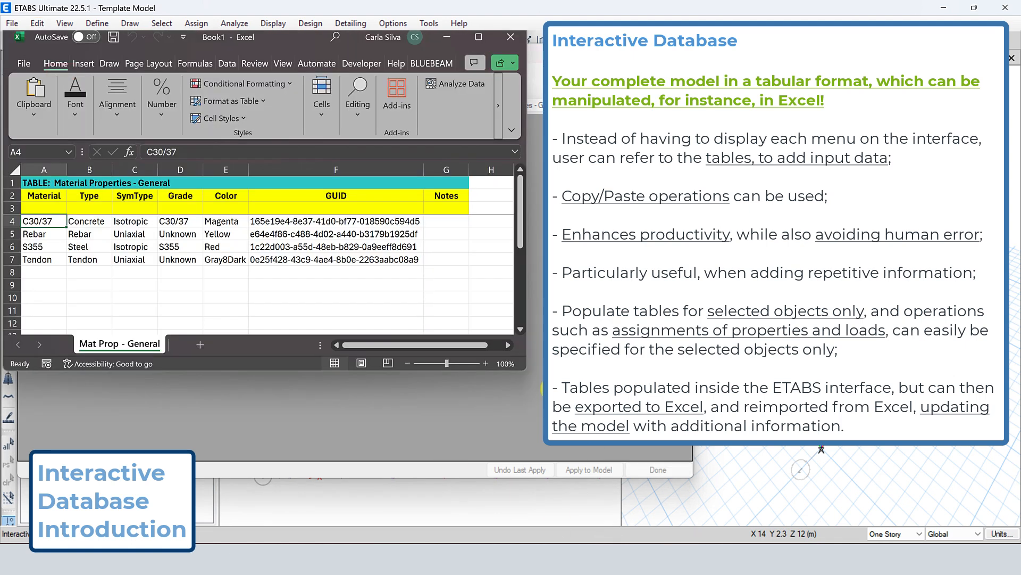
{"action": "left_click", "coordinate": [446, 37]}
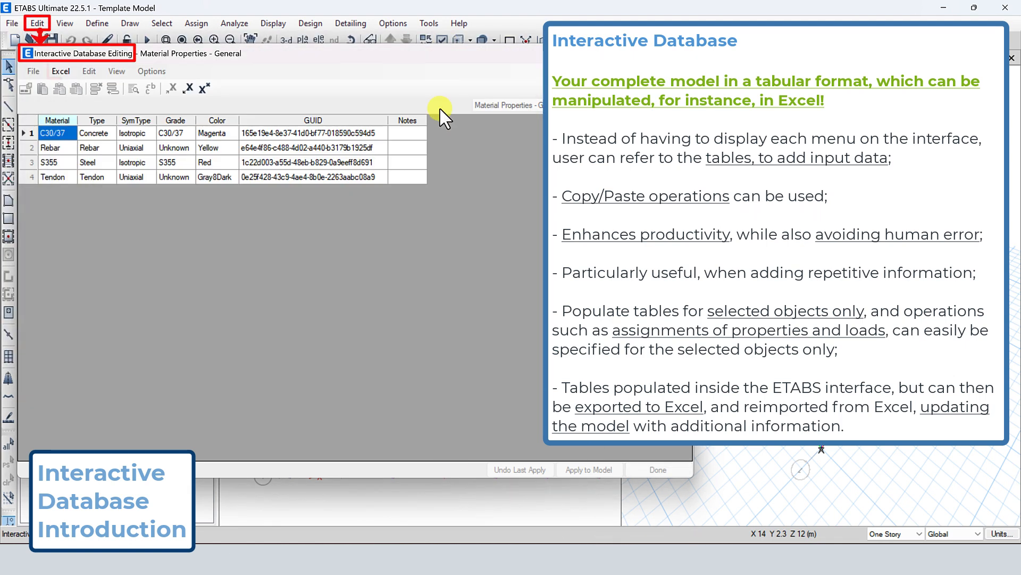
{"action": "left_click", "coordinate": [60, 71]}
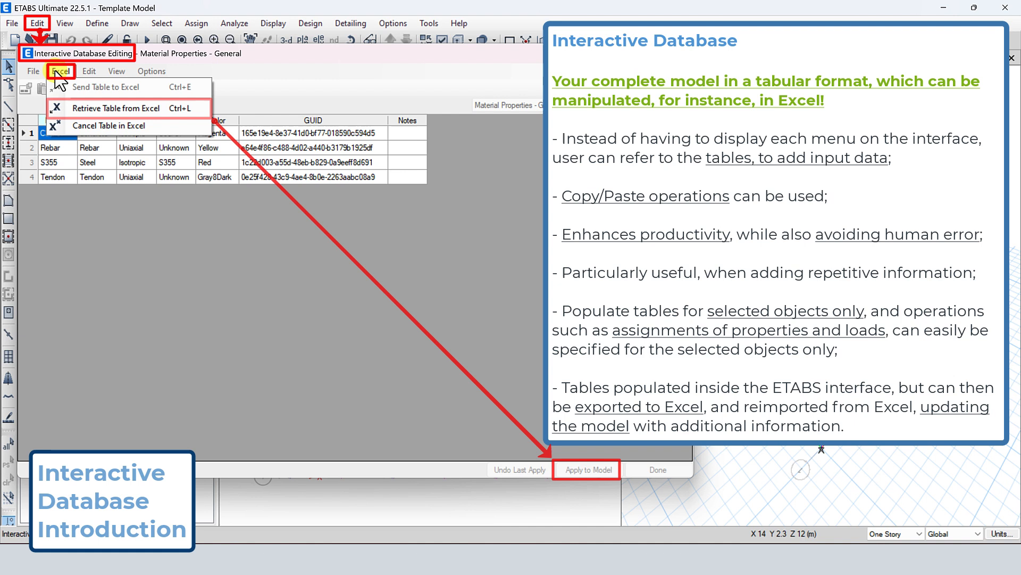
{"action": "left_click", "coordinate": [130, 109]}
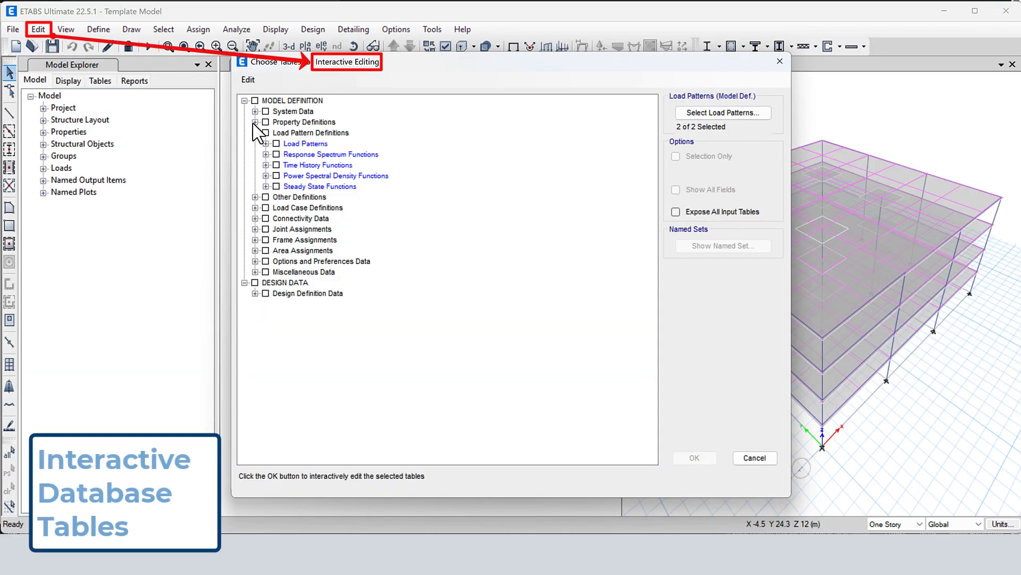
Examine the tables available under Frame Section Properties, Area Section Properties and Joint Assignments in the table selection tree
{"action": "left_click", "coordinate": [254, 122]}
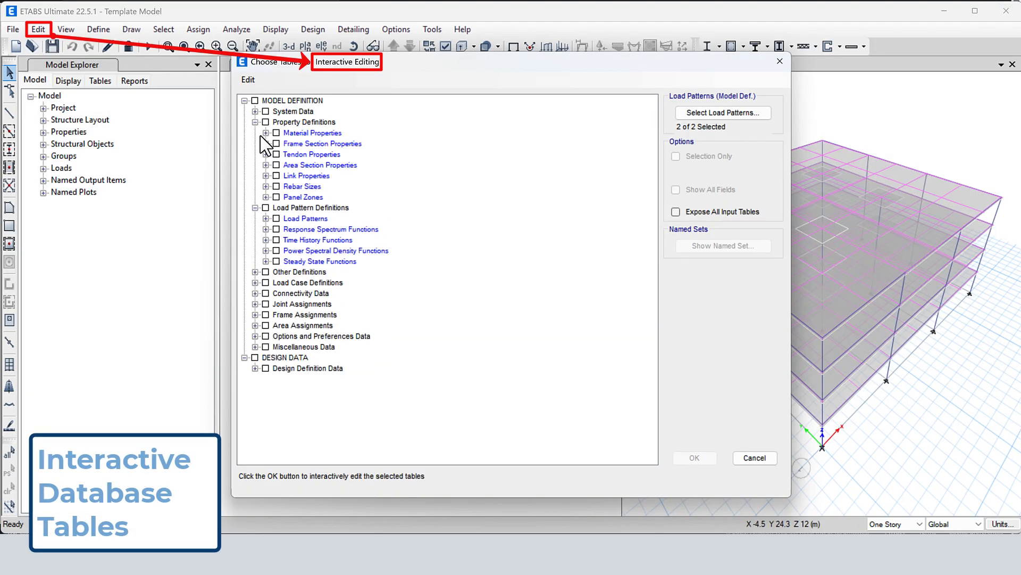
{"action": "left_click", "coordinate": [265, 144]}
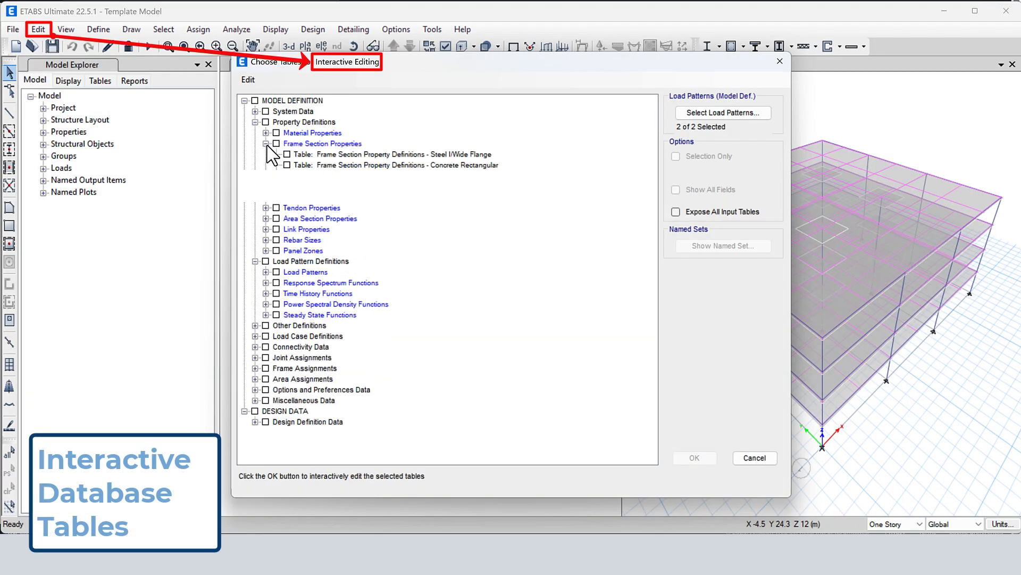
{"action": "left_click", "coordinate": [266, 219]}
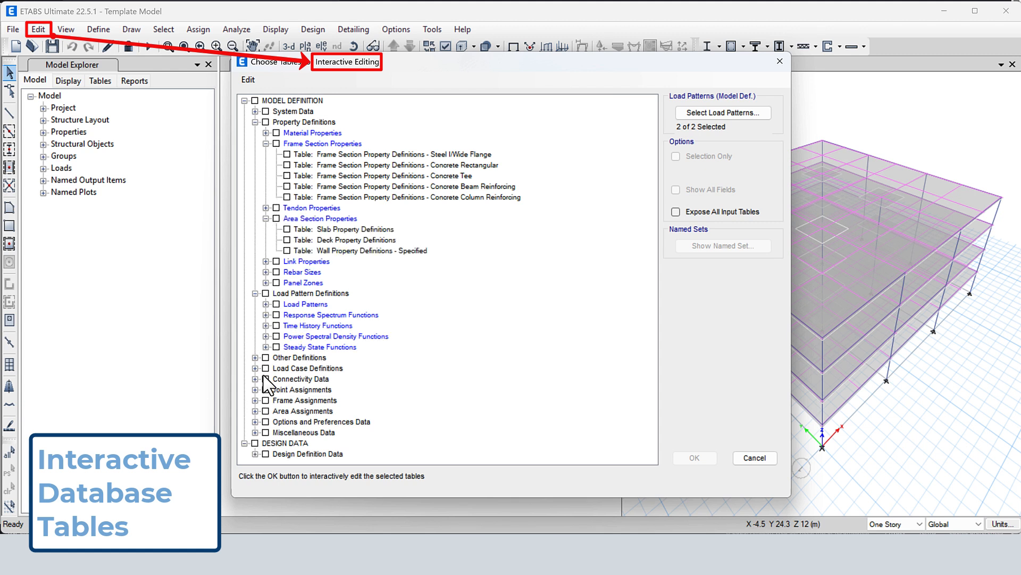
{"action": "left_click", "coordinate": [255, 390]}
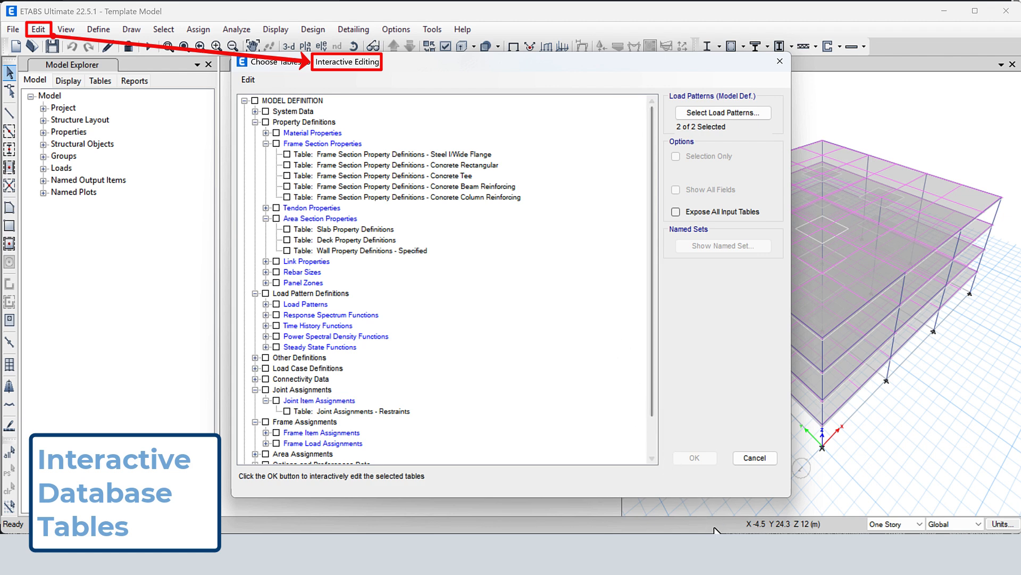
Switch to Notepad, review the material and section definitions in Template Model.$et, and close the text file
{"action": "left_click", "coordinate": [714, 549]}
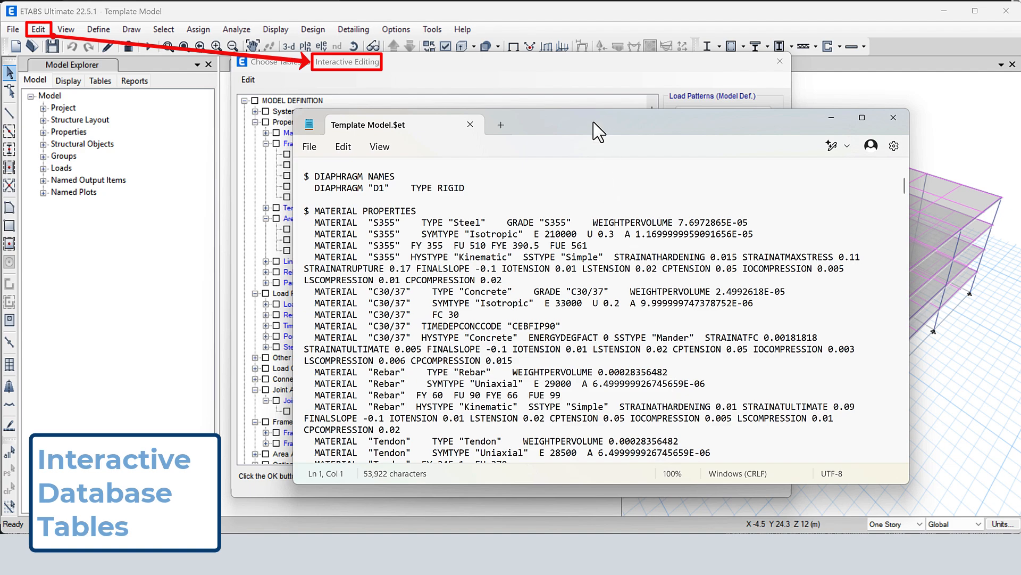
{"action": "left_click_drag", "start_coordinate": [592, 122], "coordinate": [579, 75]}
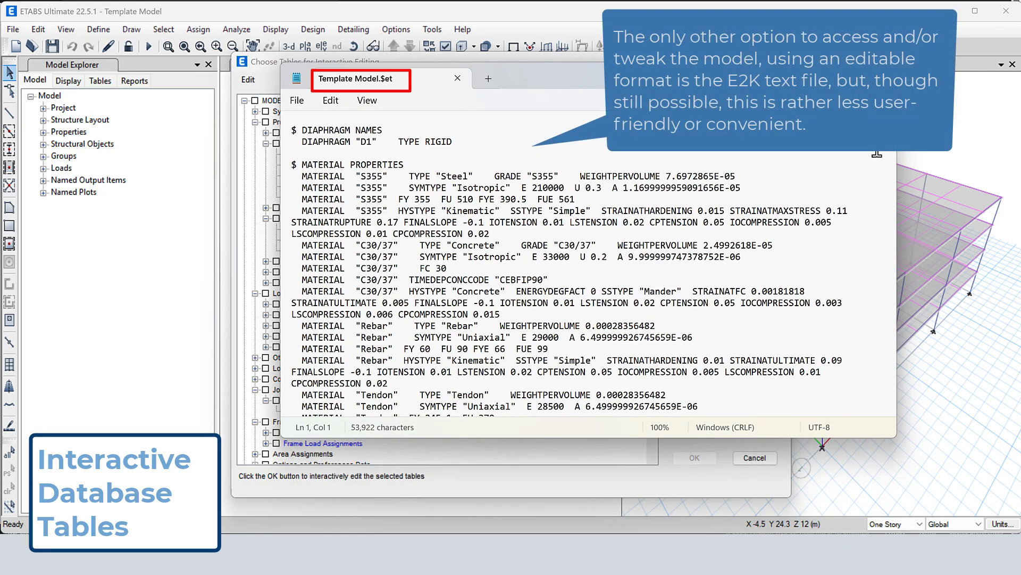
{"action": "left_click_drag", "start_coordinate": [892, 139], "coordinate": [890, 162]}
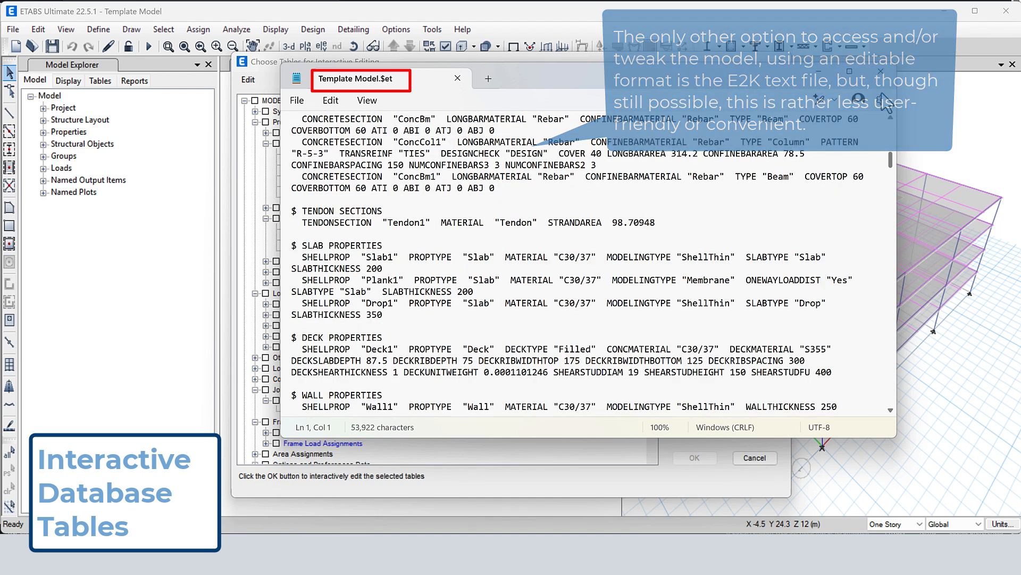
{"action": "left_click", "coordinate": [881, 78]}
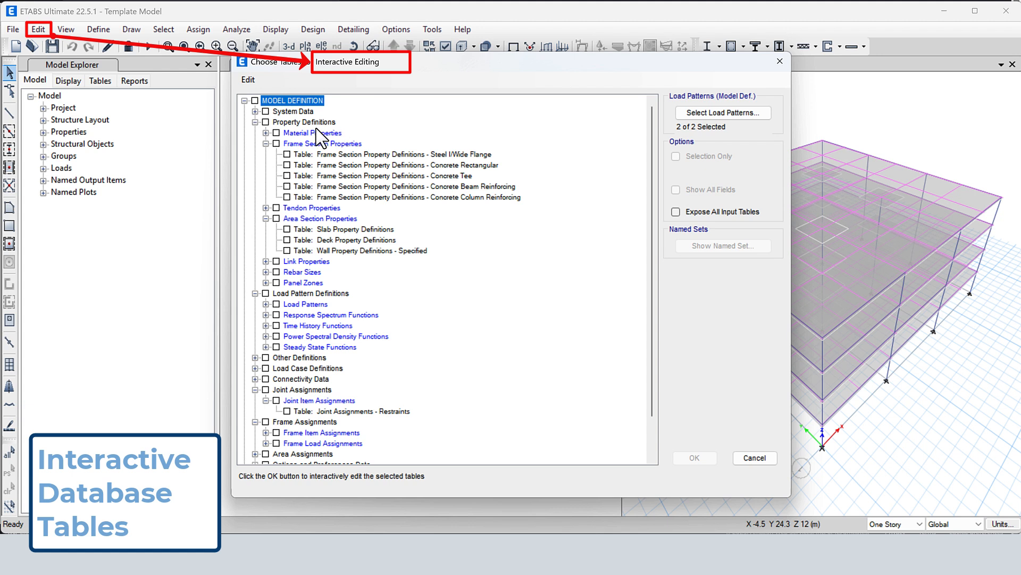
Select the Grid Definitions - General and Grid Definitions - Grid Lines tables under Towers, Stories and Grids
{"action": "left_click", "coordinate": [255, 112]}
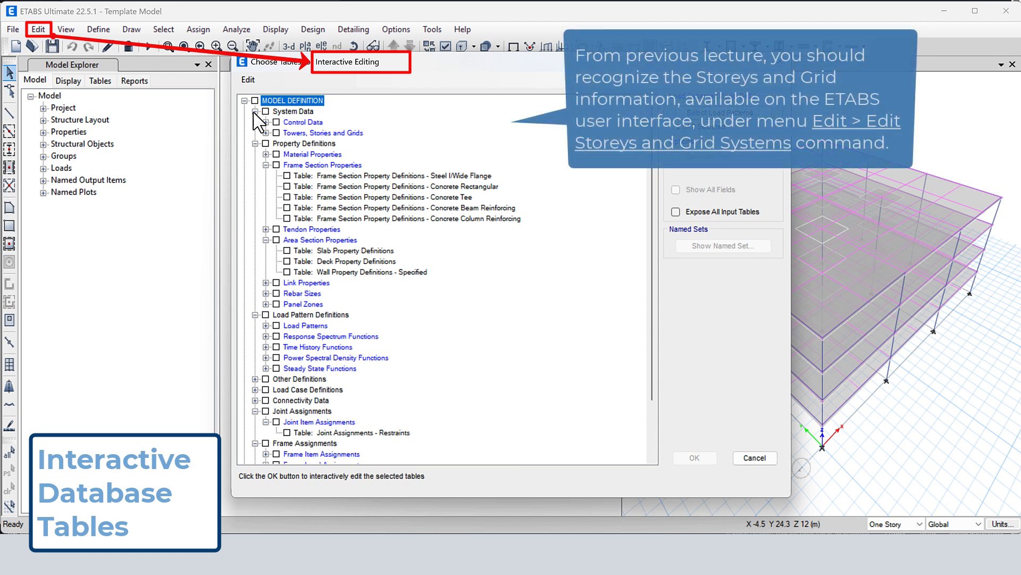
{"action": "left_click", "coordinate": [266, 133]}
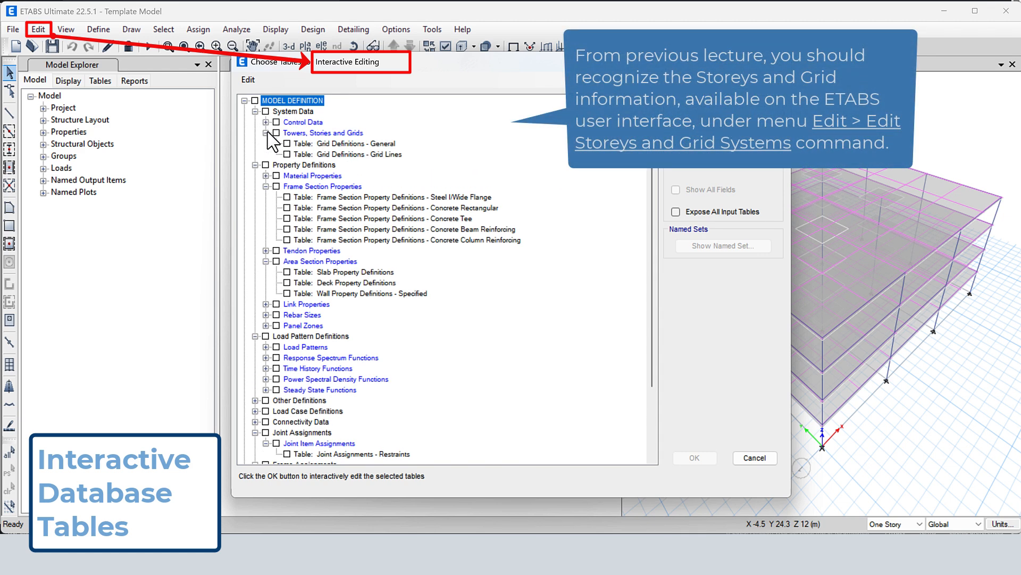
{"action": "left_click", "coordinate": [362, 144]}
{"action": "left_click", "coordinate": [363, 154]}
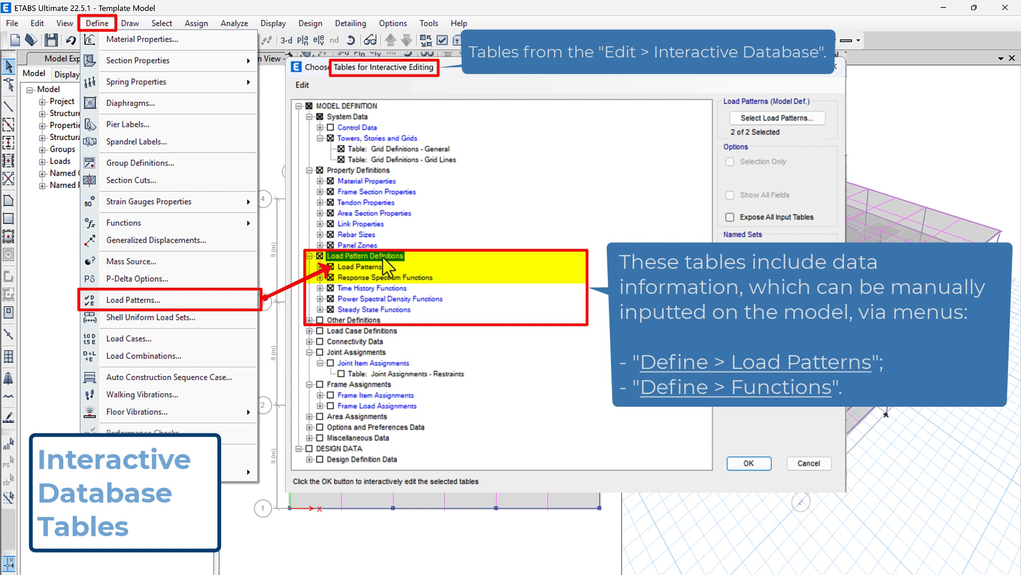
Expand Load Patterns and exclude the Response Spectrum, Time History, Power Spectral Density and Steady State Functions from the table selection
{"action": "left_click", "coordinate": [320, 266]}
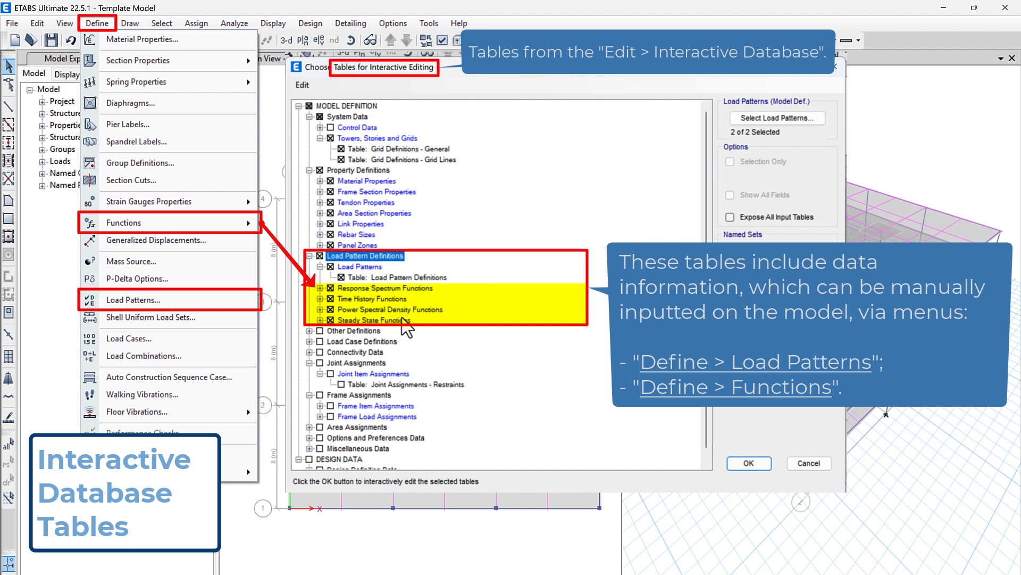
{"action": "left_click", "coordinate": [427, 288]}
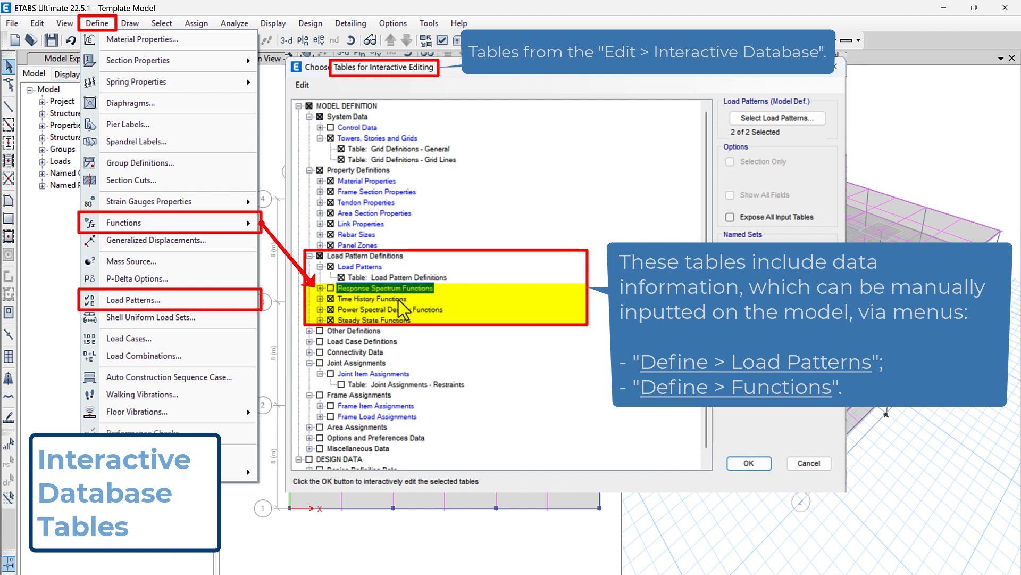
{"action": "left_click", "coordinate": [398, 299]}
{"action": "left_click", "coordinate": [423, 309]}
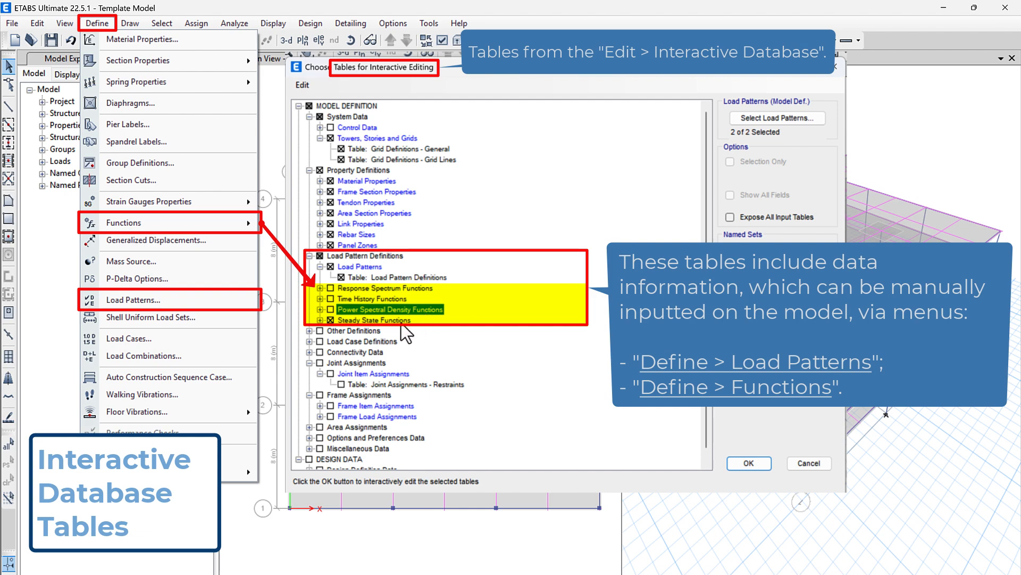
{"action": "left_click", "coordinate": [396, 320]}
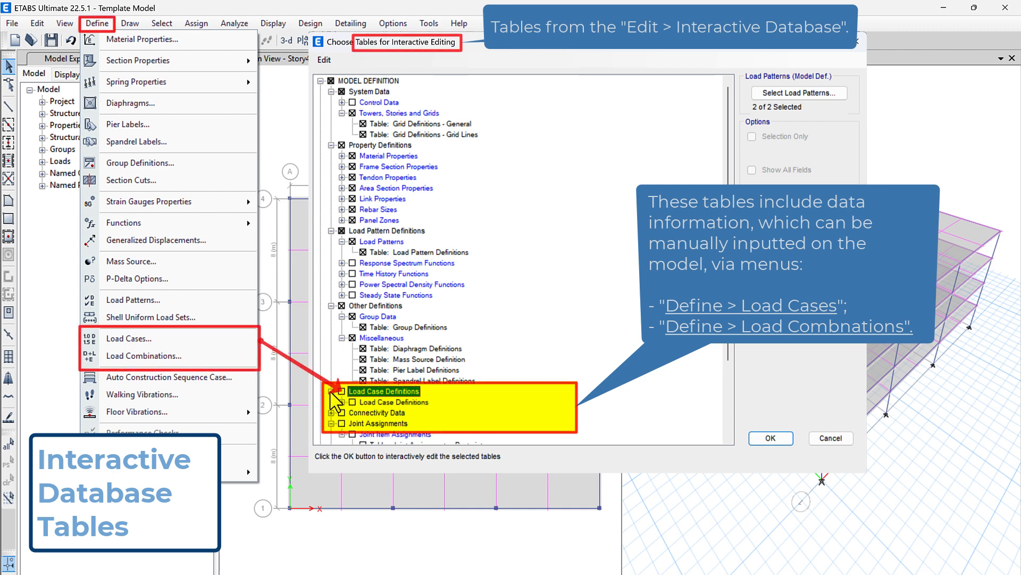
Select the Load Case Definitions - Linear Static and Modal Case Definitions - Eigen tables
{"action": "left_click", "coordinate": [342, 402]}
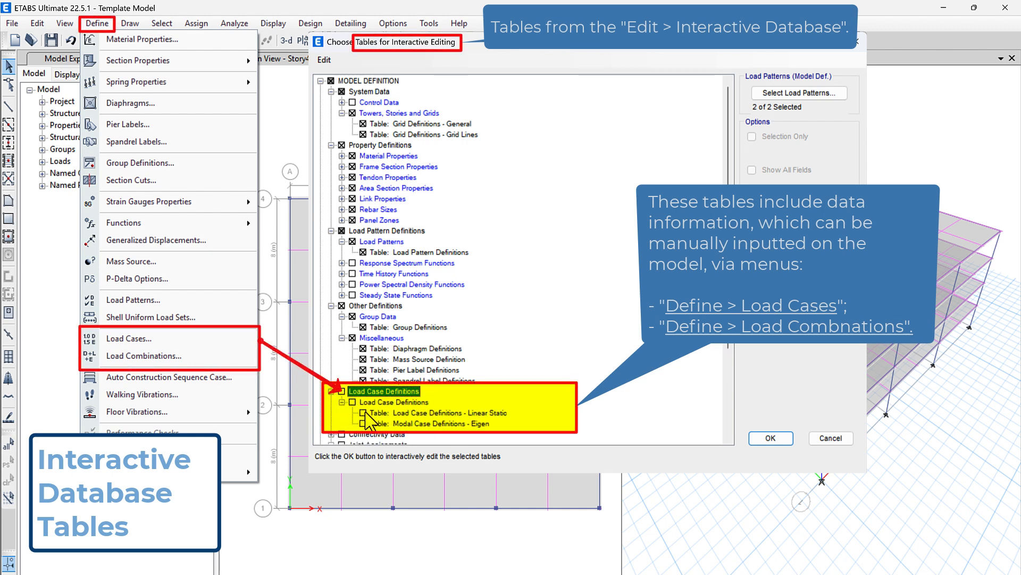
{"action": "left_click", "coordinate": [364, 413]}
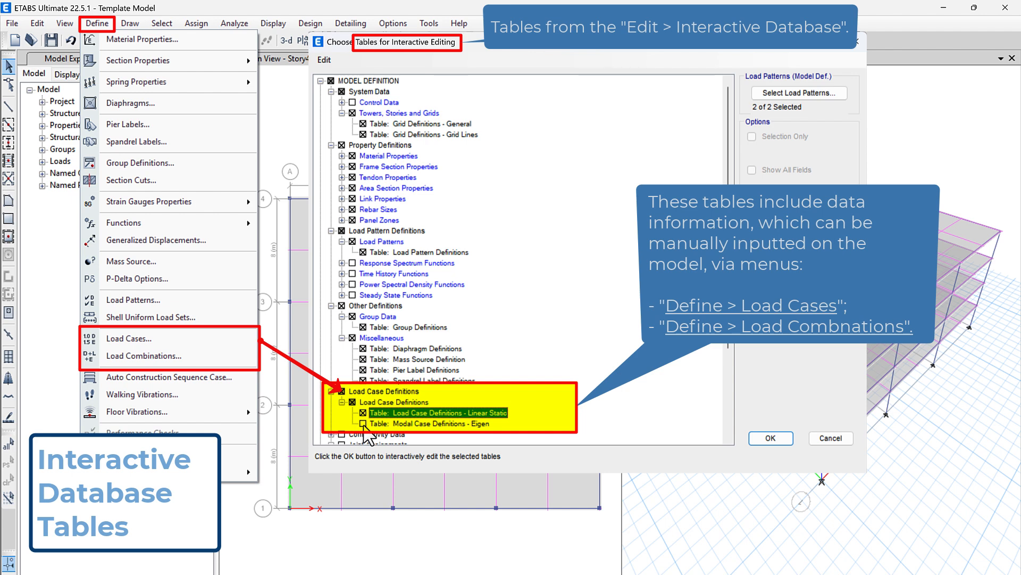
{"action": "left_click", "coordinate": [363, 425]}
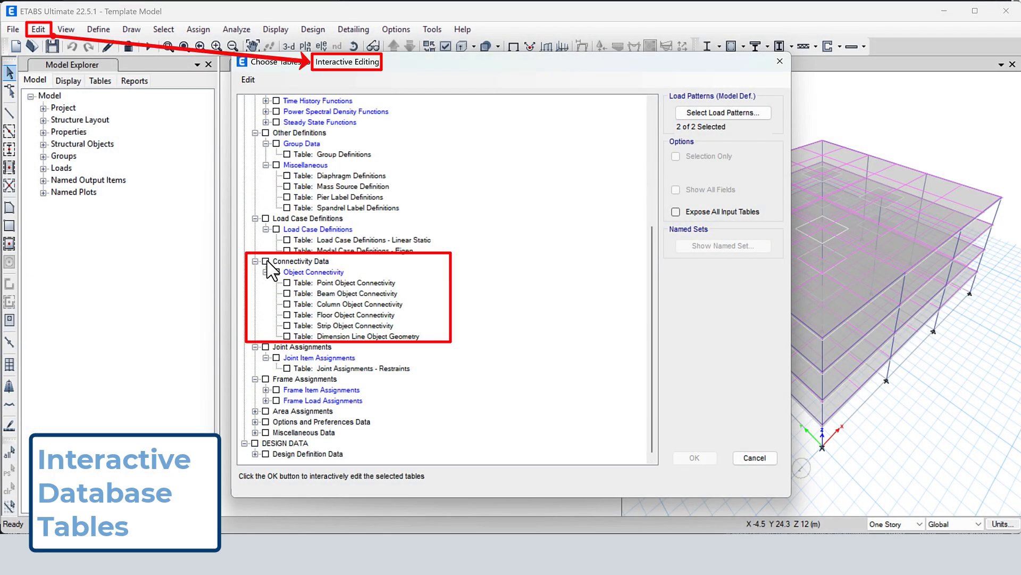
View the Point Object Connectivity and Floor Object Connectivity tables in the interactive database editor
{"action": "left_click", "coordinate": [265, 261]}
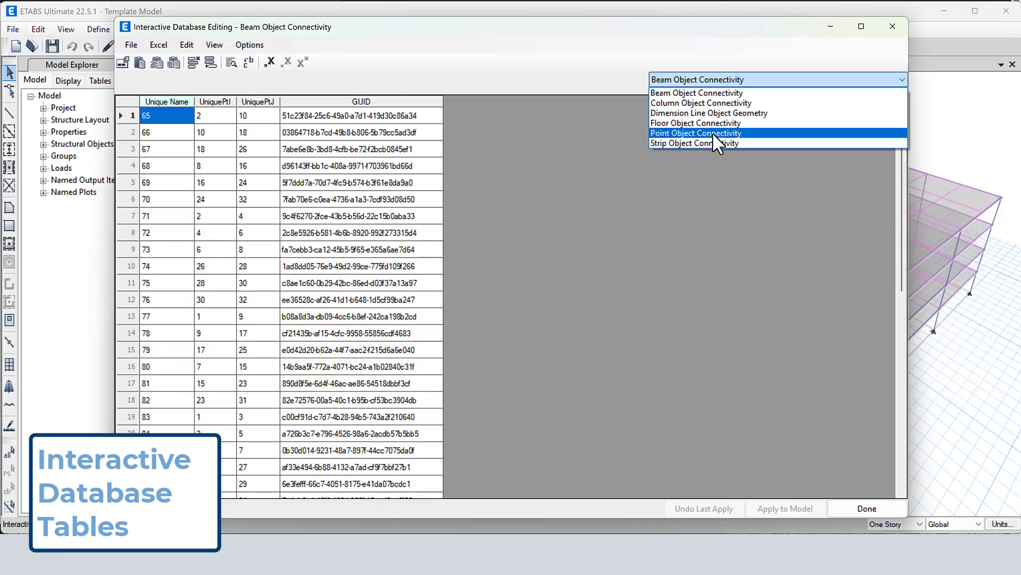
{"action": "left_click", "coordinate": [713, 133]}
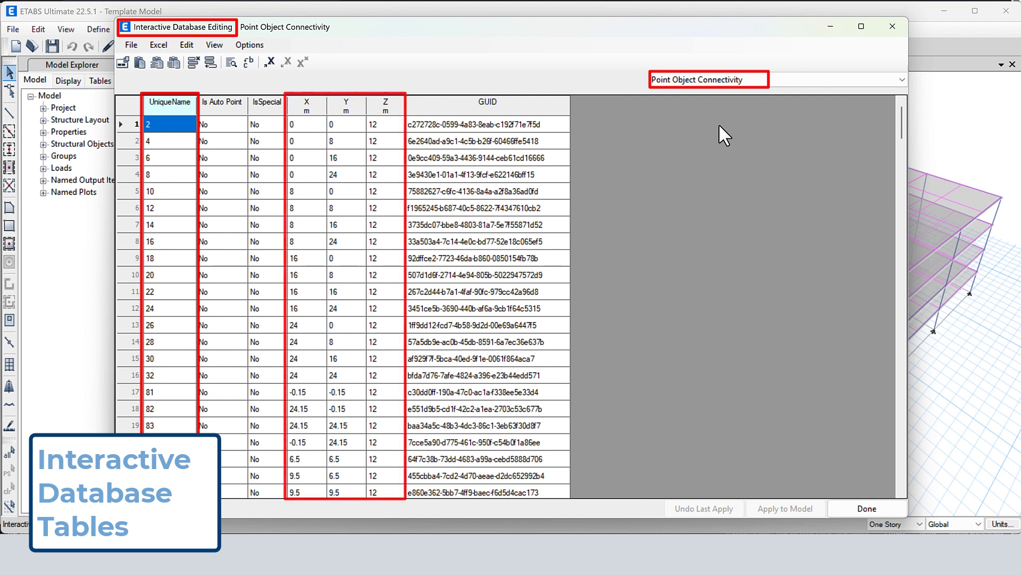
{"action": "left_click", "coordinate": [708, 79]}
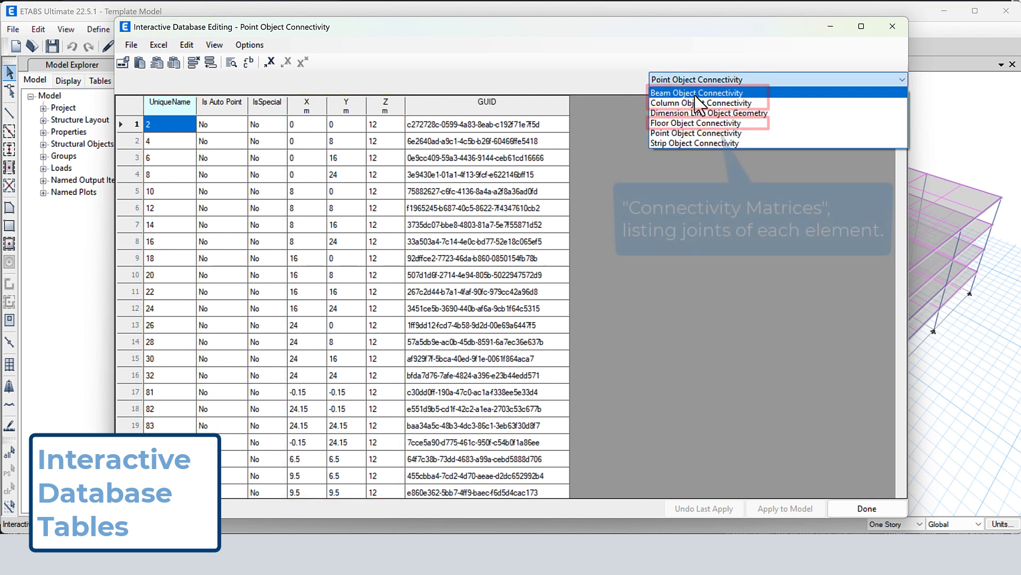
{"action": "left_click", "coordinate": [695, 123]}
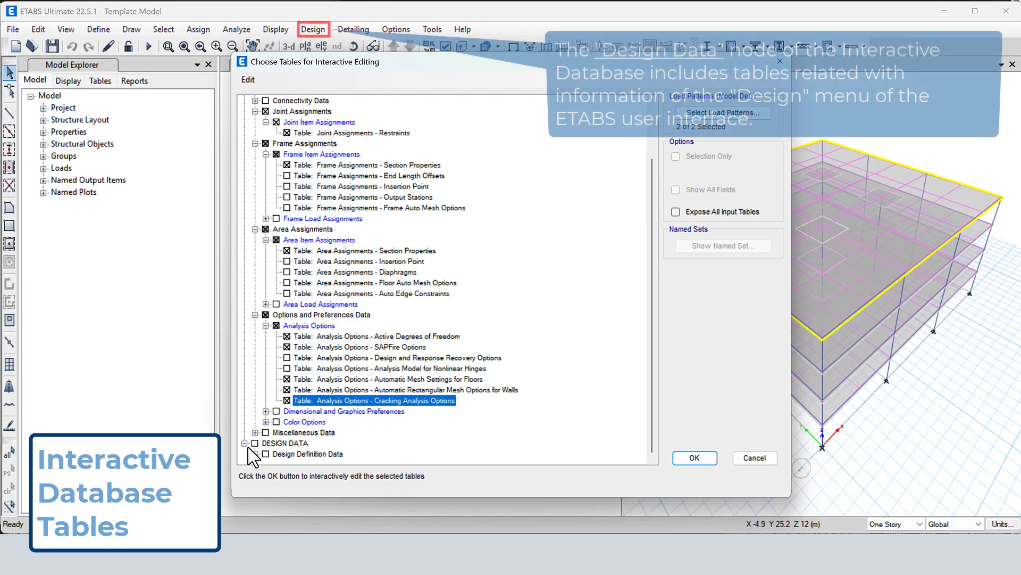
Select all Design Definition Data tables under Design Data and expand the Design Preferences group
{"action": "left_click", "coordinate": [255, 454]}
{"action": "left_click", "coordinate": [322, 422]}
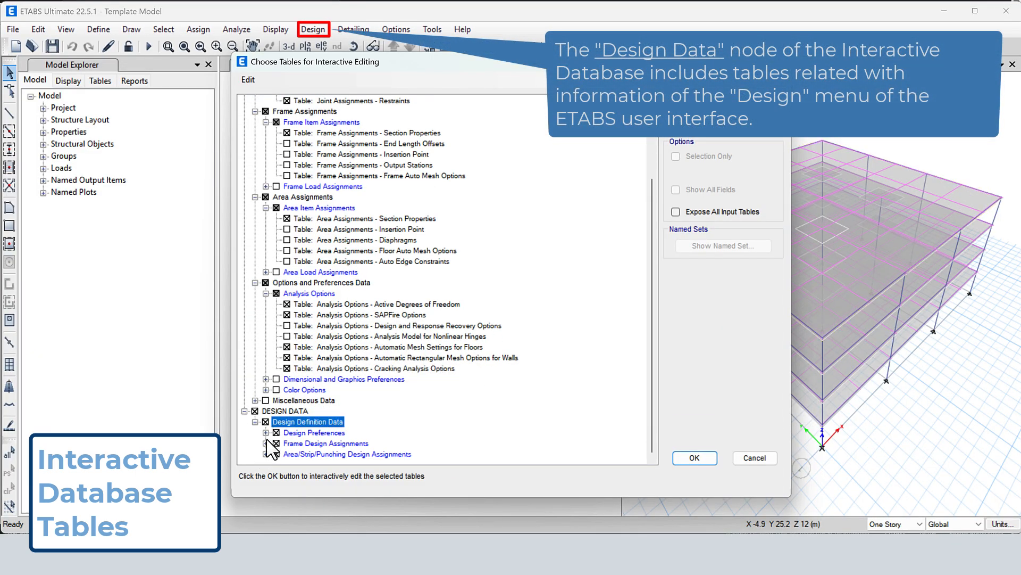
{"action": "scroll", "coordinate": [273, 423], "scroll_direction": "down", "scroll_amount": 2}
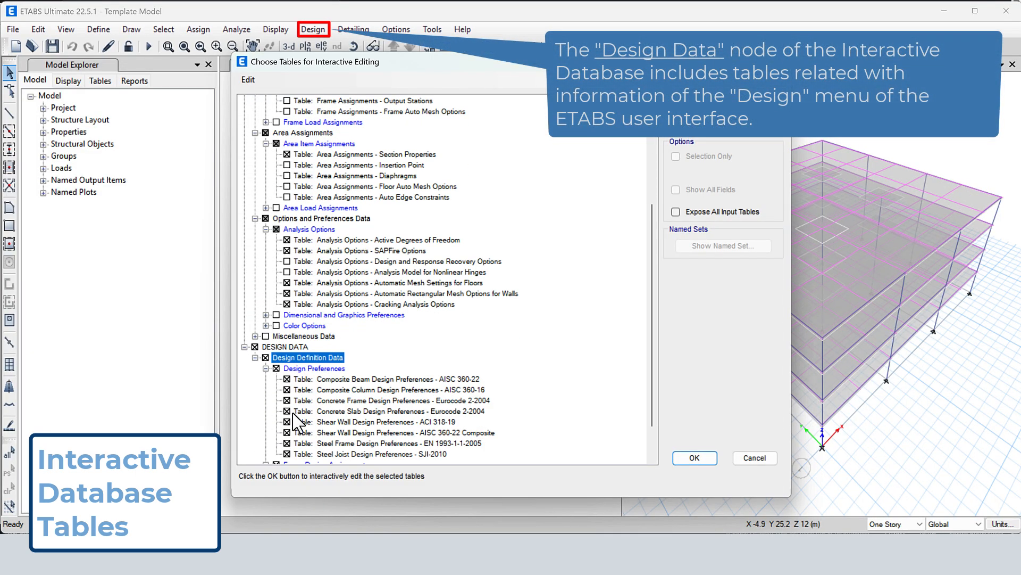
Exclude the Composite Beam, Composite Column, Concrete Slab and AISC 360-22 Composite Shear Wall design preferences from the table selection
{"action": "left_click", "coordinate": [372, 379]}
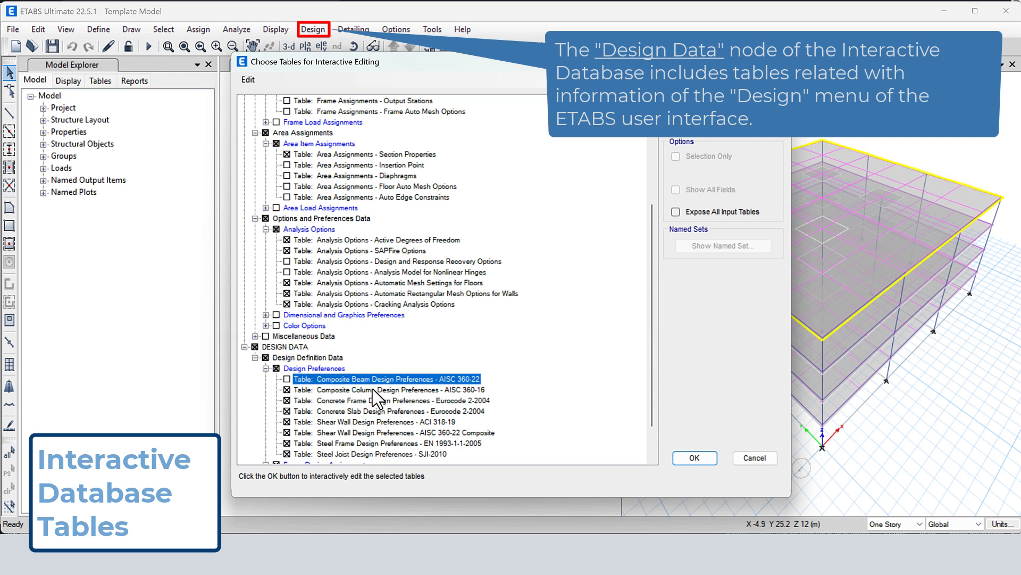
{"action": "left_click", "coordinate": [373, 390]}
{"action": "left_click", "coordinate": [374, 411]}
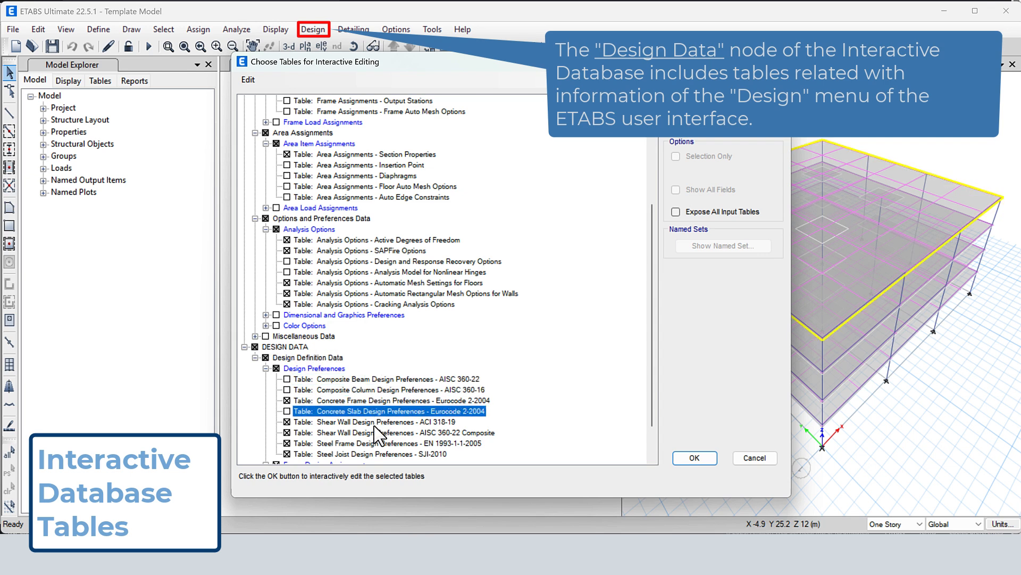
{"action": "left_click", "coordinate": [376, 433]}
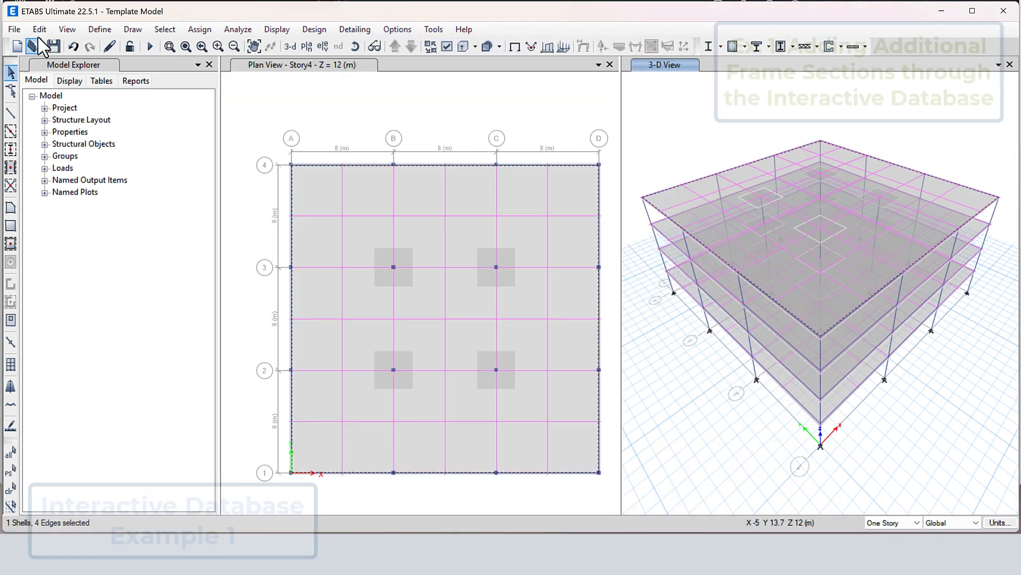
{"action": "left_click", "coordinate": [39, 30]}
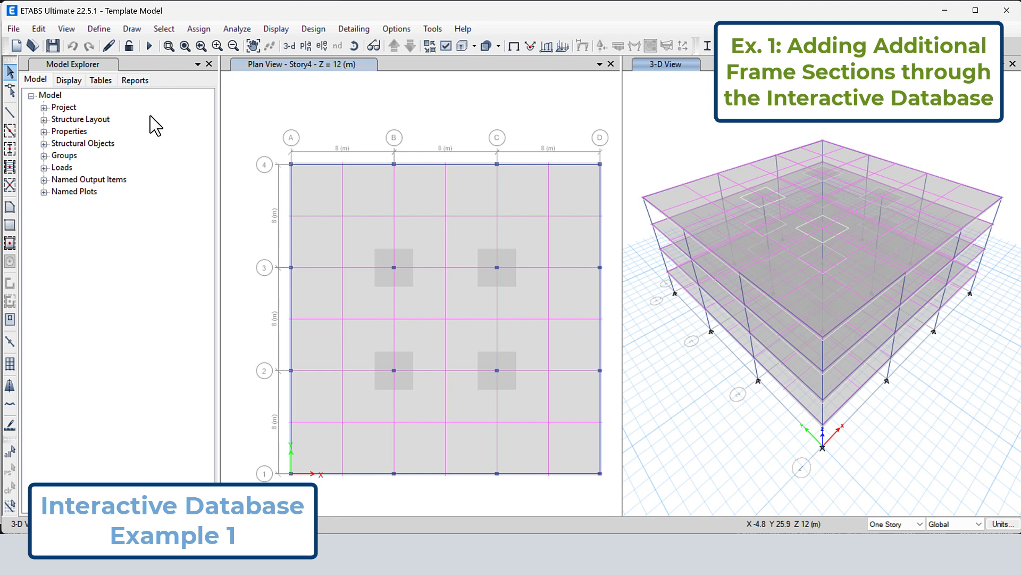
Add a new concrete rectangular frame section property named C30x30 with material C30/37
{"action": "left_click", "coordinate": [99, 29]}
{"action": "mouse_move", "coordinate": [114, 69]}
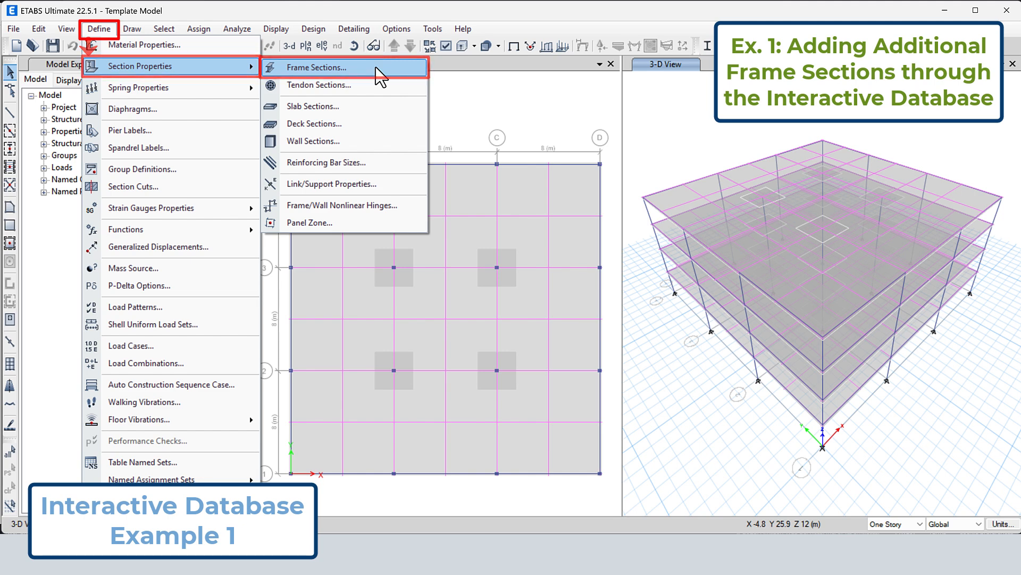
{"action": "left_click", "coordinate": [380, 68]}
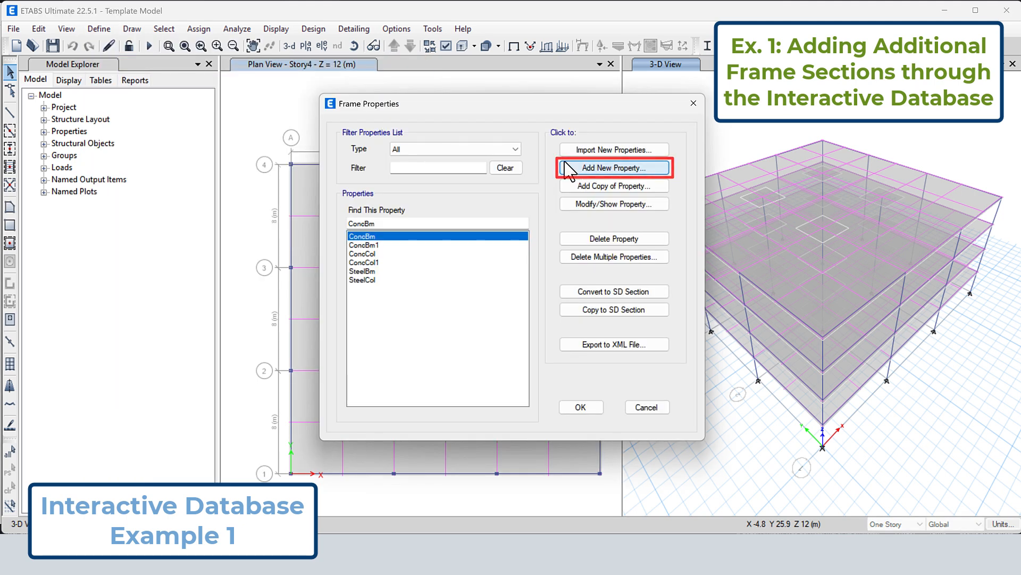
{"action": "left_click", "coordinate": [587, 170]}
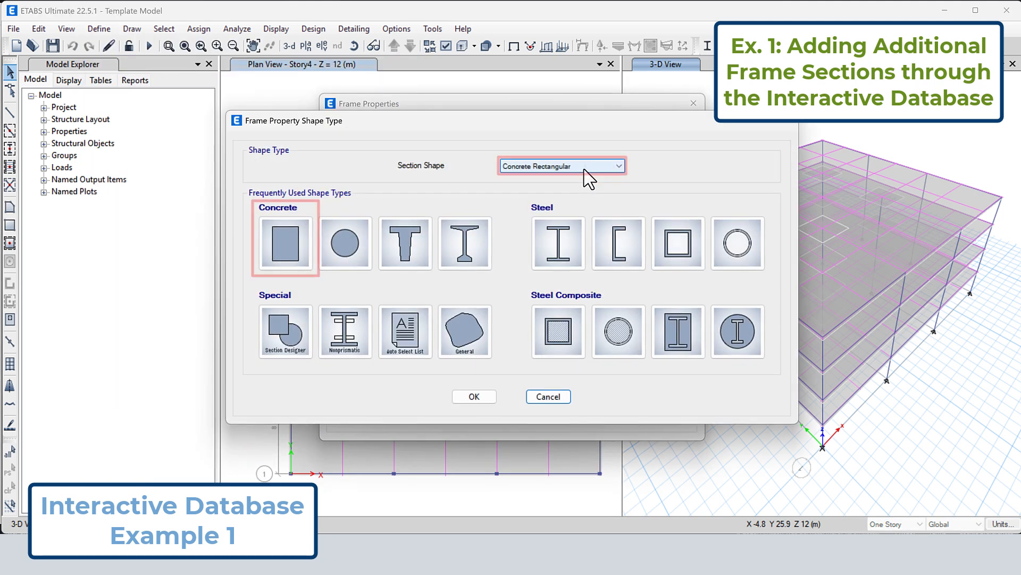
{"action": "left_click", "coordinate": [286, 243]}
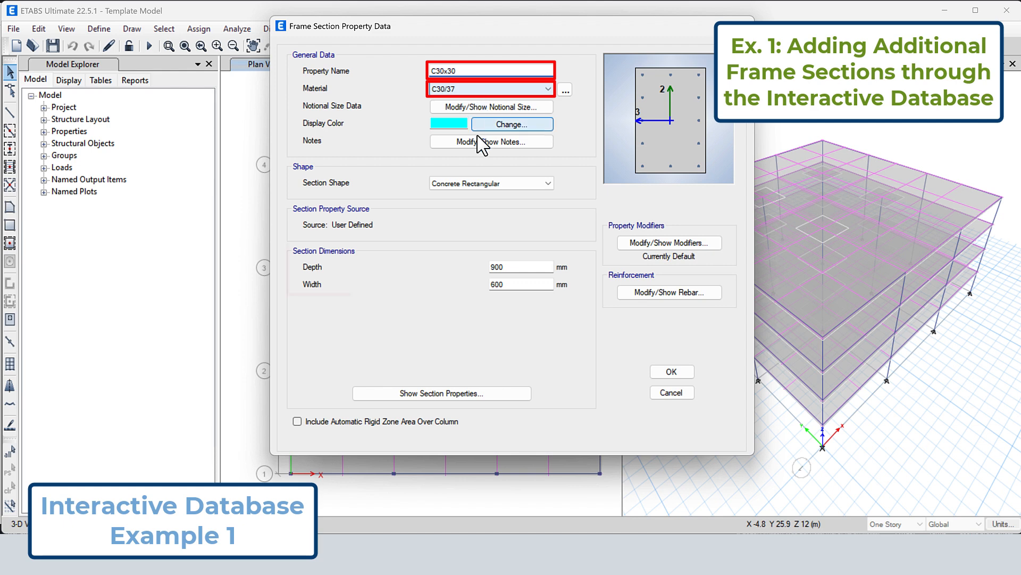
Set the C30x30 section's depth and width to 300 mm and accept the frame properties
{"action": "left_click_drag", "start_coordinate": [496, 267], "coordinate": [488, 284]}
{"action": "type", "text": "30x"}
{"action": "type", "text": "3"}
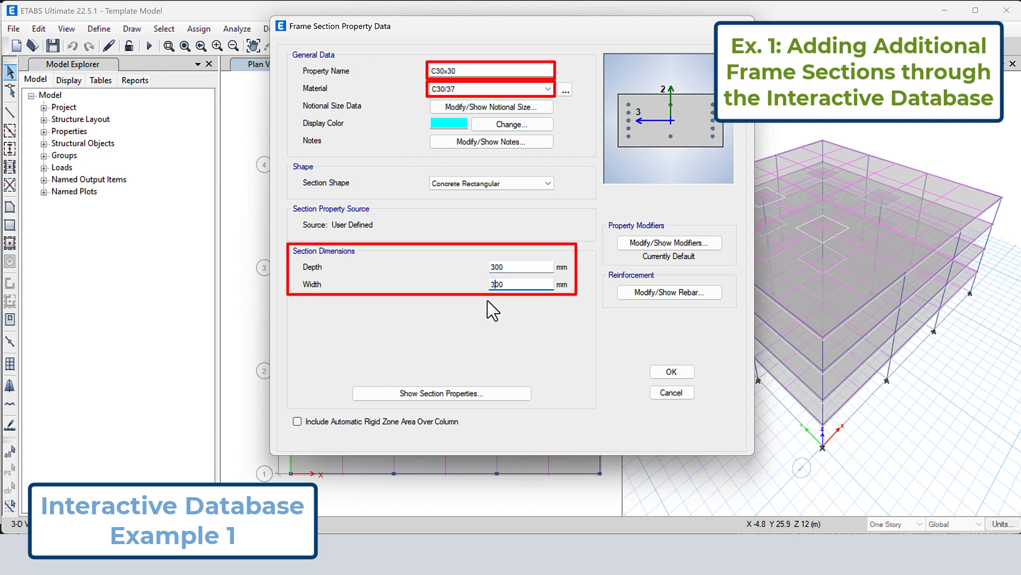
{"action": "left_click", "coordinate": [670, 373]}
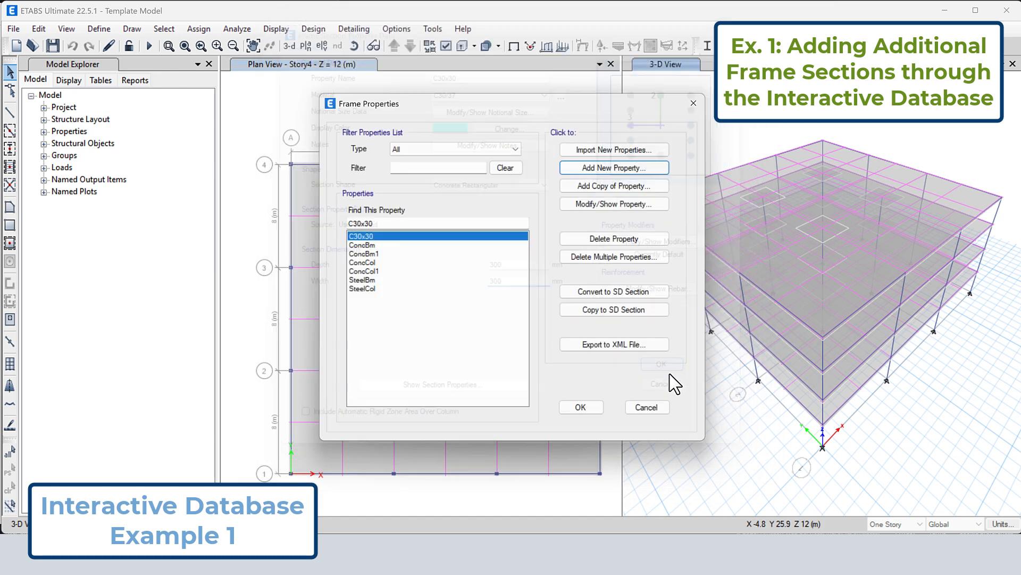
{"action": "left_click", "coordinate": [580, 407]}
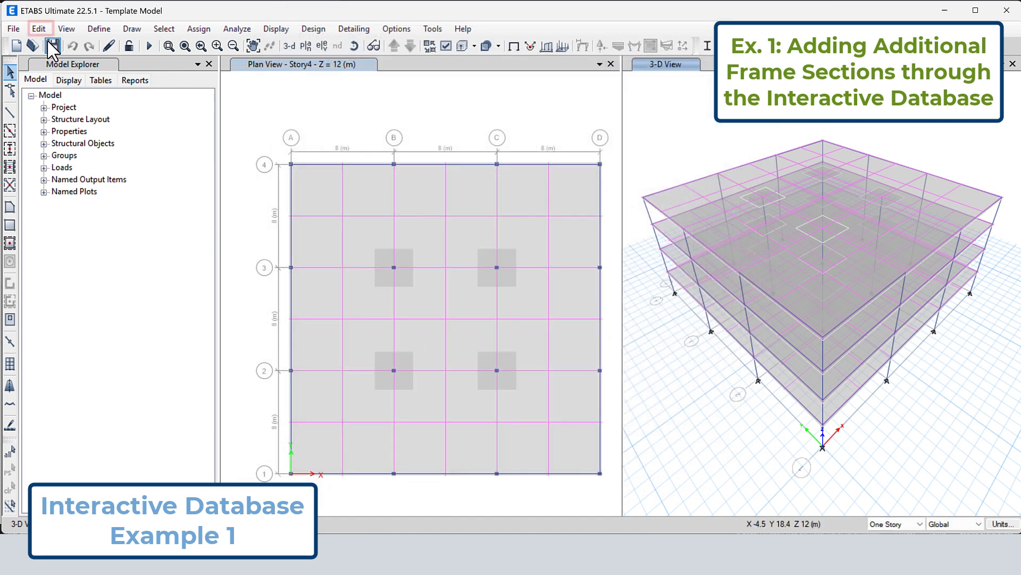
Open the Frame Section Property Definitions - Concrete Rectangular table for editing in the interactive database
{"action": "left_click", "coordinate": [40, 29]}
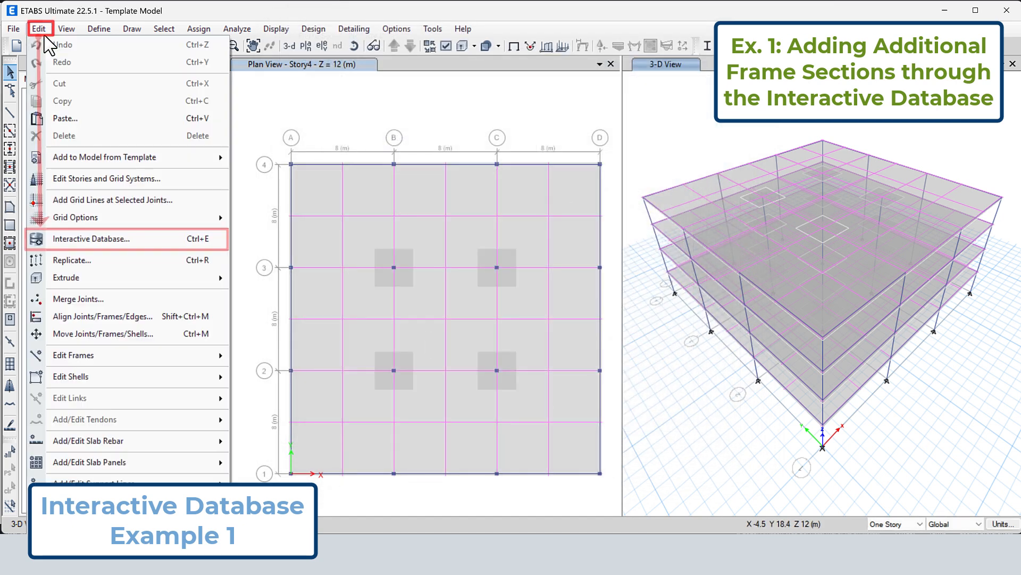
{"action": "left_click", "coordinate": [99, 246]}
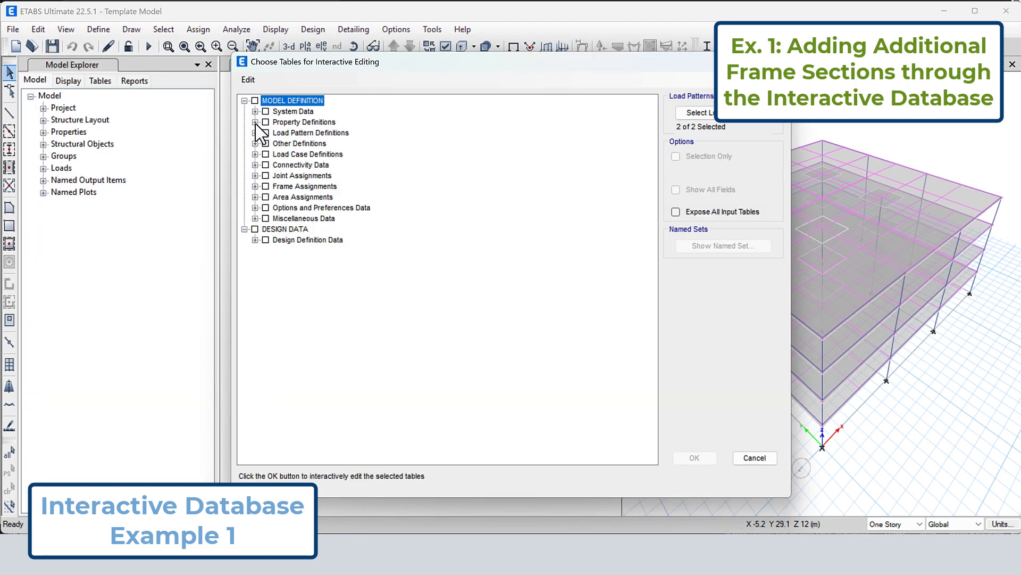
{"action": "left_click", "coordinate": [255, 122]}
{"action": "left_click", "coordinate": [266, 143]}
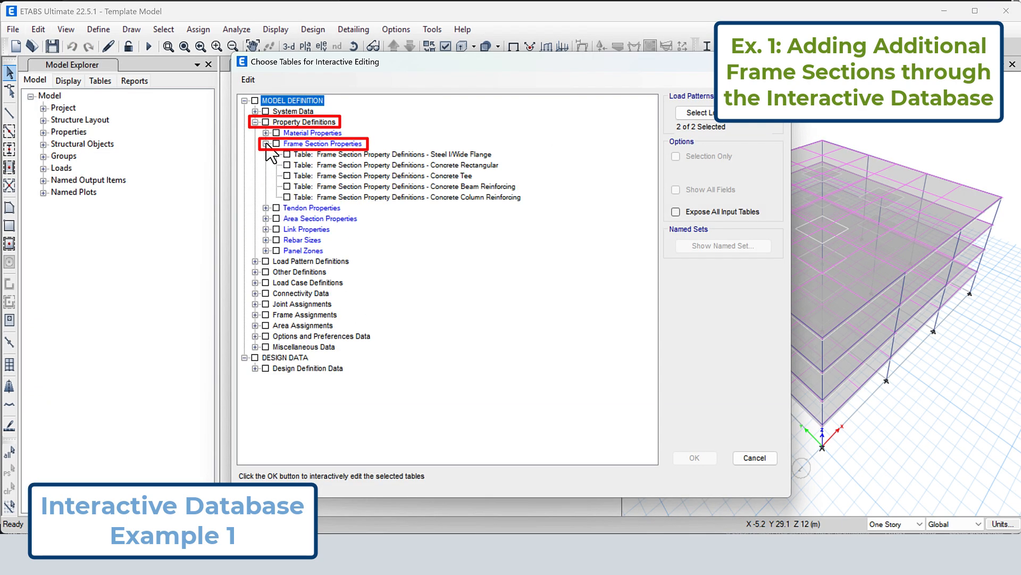
{"action": "left_click", "coordinate": [287, 165]}
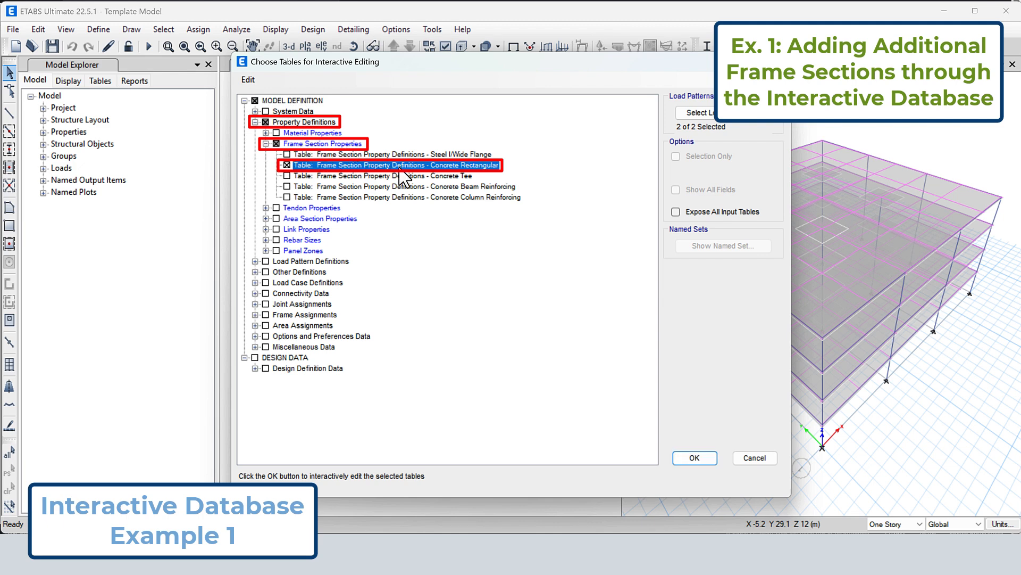
{"action": "left_click", "coordinate": [694, 458]}
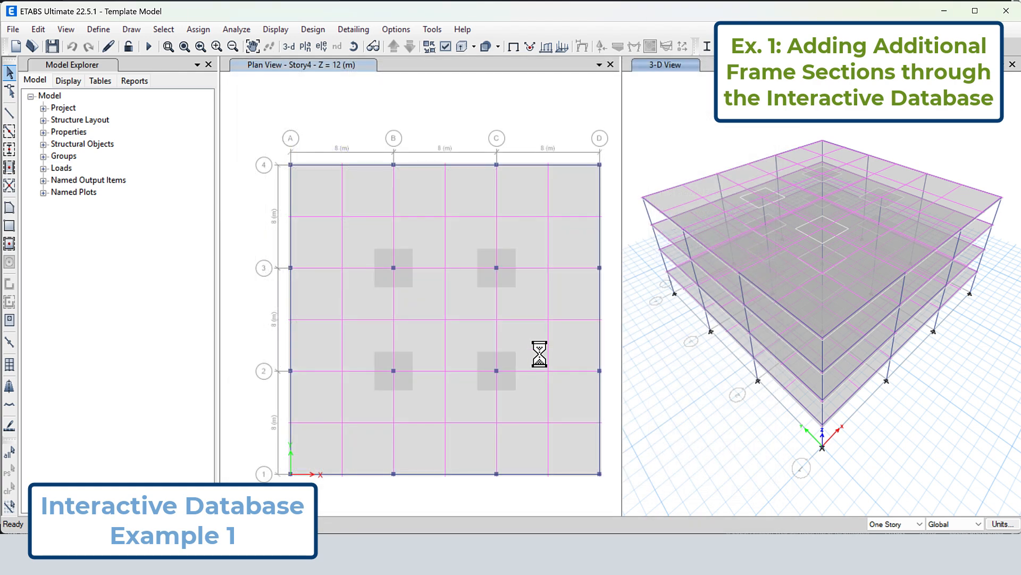
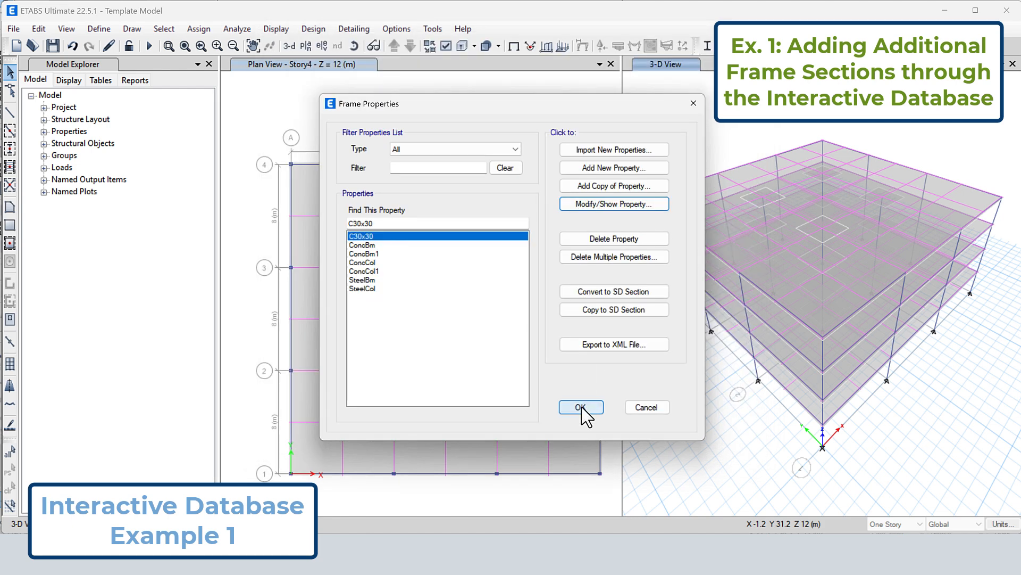
Reopen the Concrete Rectangular frame section table for interactive editing and set the material of C30x30 to C30/37
{"action": "left_click", "coordinate": [581, 473]}
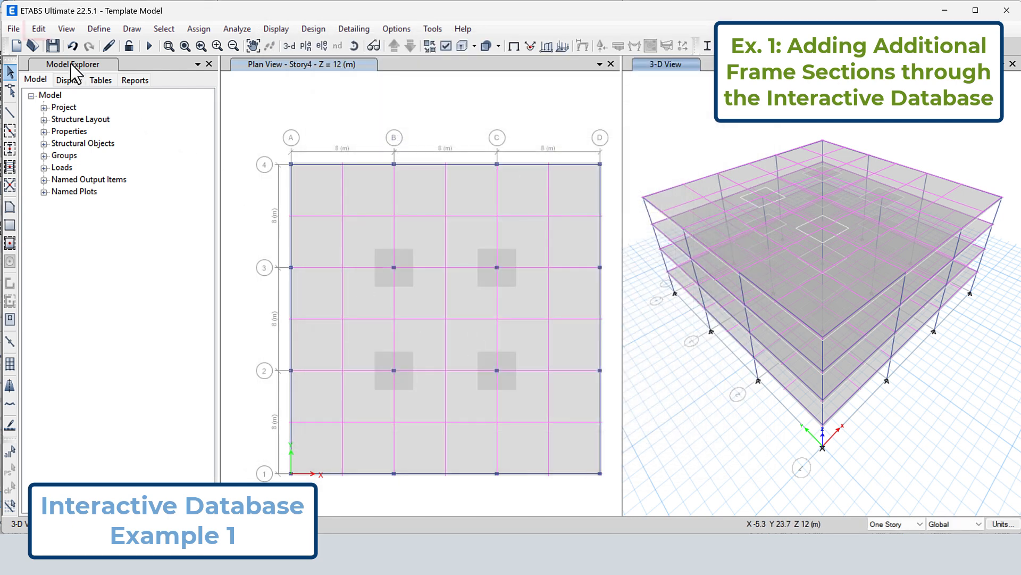
{"action": "left_click", "coordinate": [38, 29]}
{"action": "left_click", "coordinate": [94, 238]}
{"action": "left_click", "coordinate": [700, 456]}
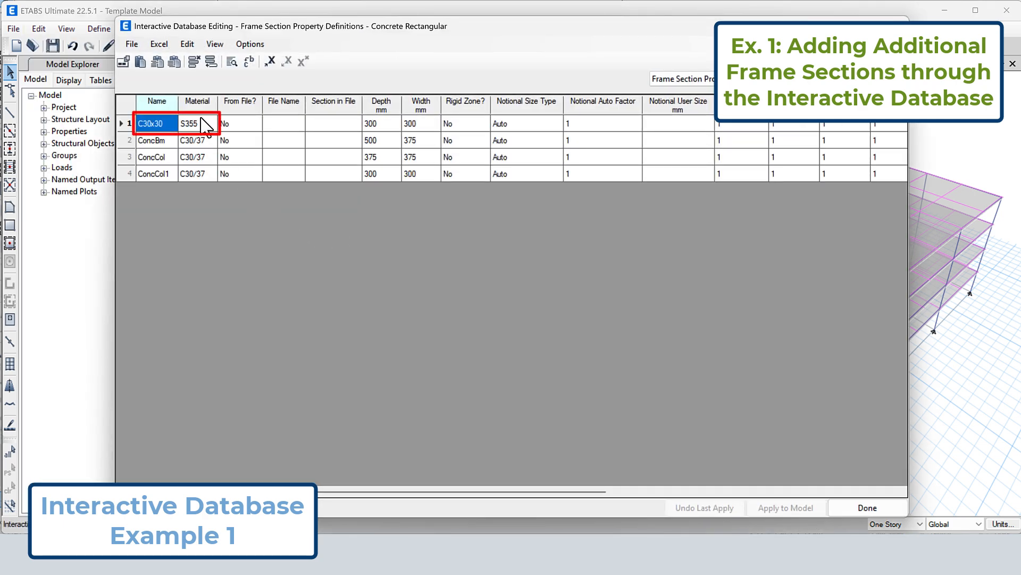
{"action": "left_click", "coordinate": [206, 123]}
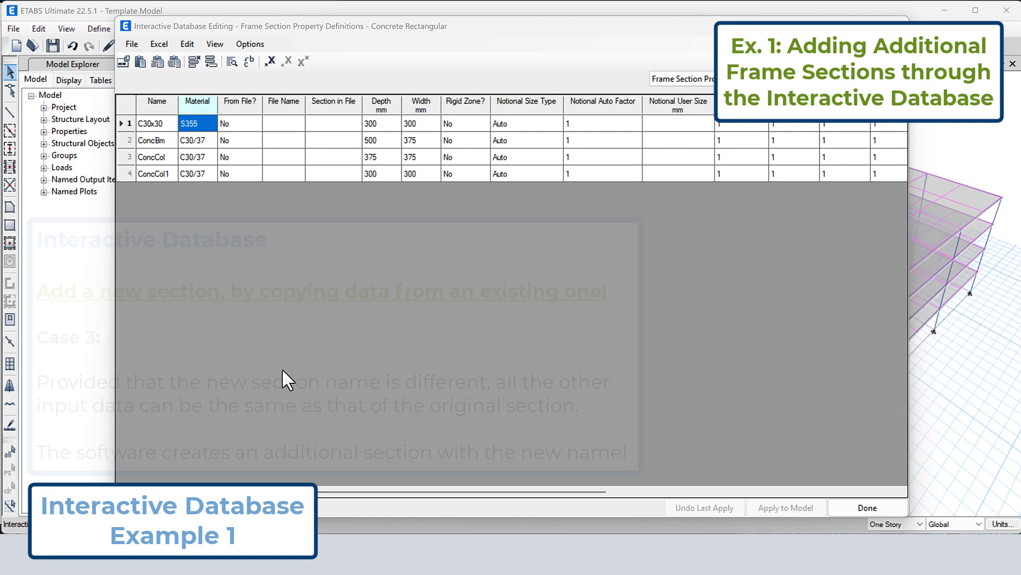
{"action": "left_click", "coordinate": [194, 141]}
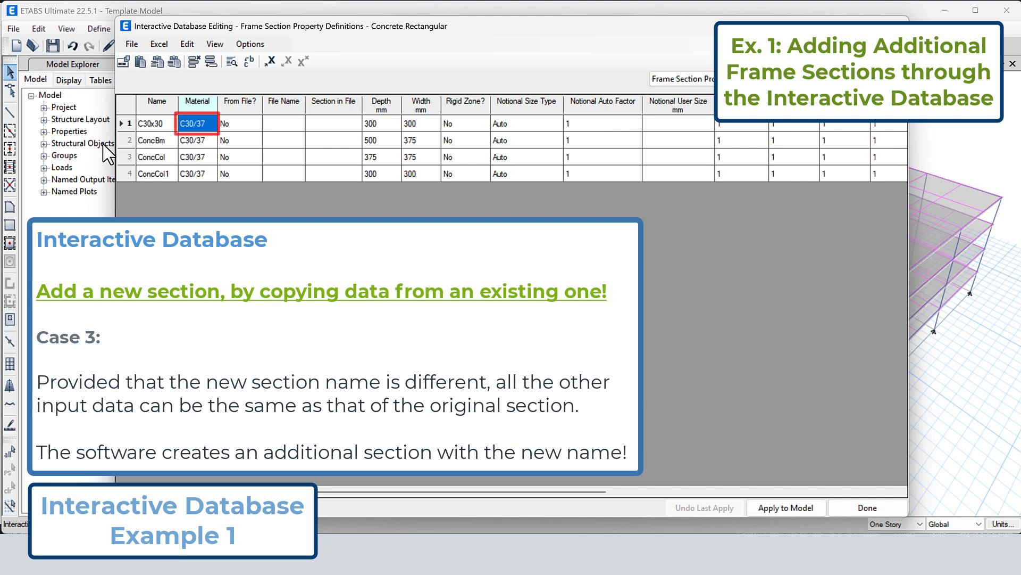
Add a row to the table, copy the C30x30 row's data into it and name the new section C30x40
{"action": "left_click", "coordinate": [211, 61]}
{"action": "left_click", "coordinate": [129, 124]}
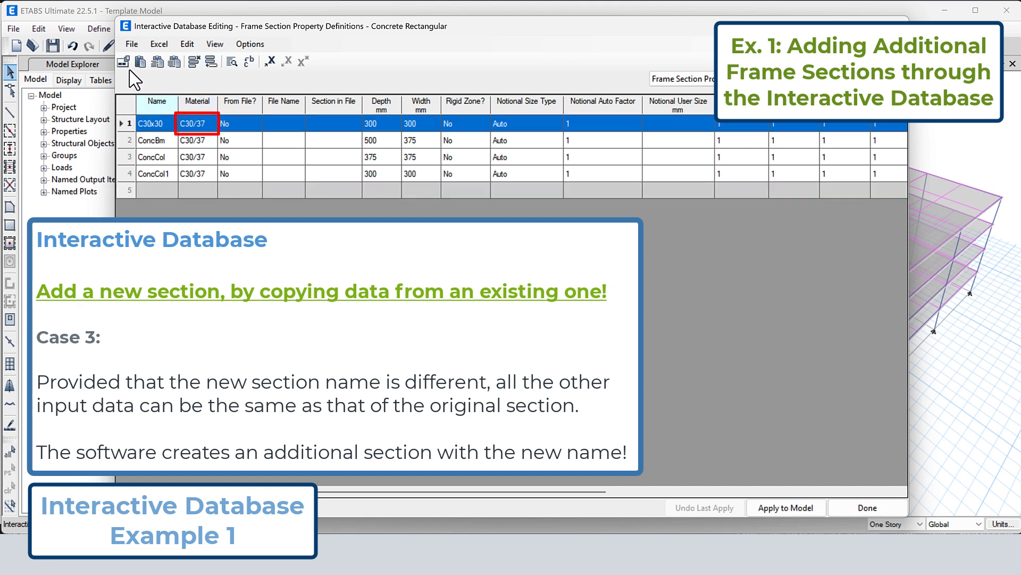
{"action": "left_click", "coordinate": [127, 189]}
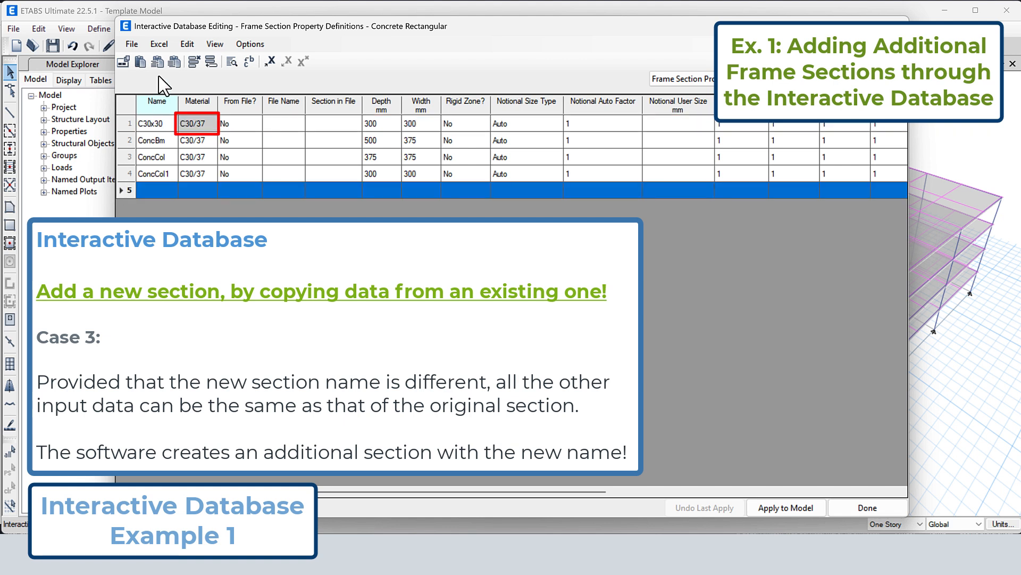
{"action": "left_click", "coordinate": [141, 62]}
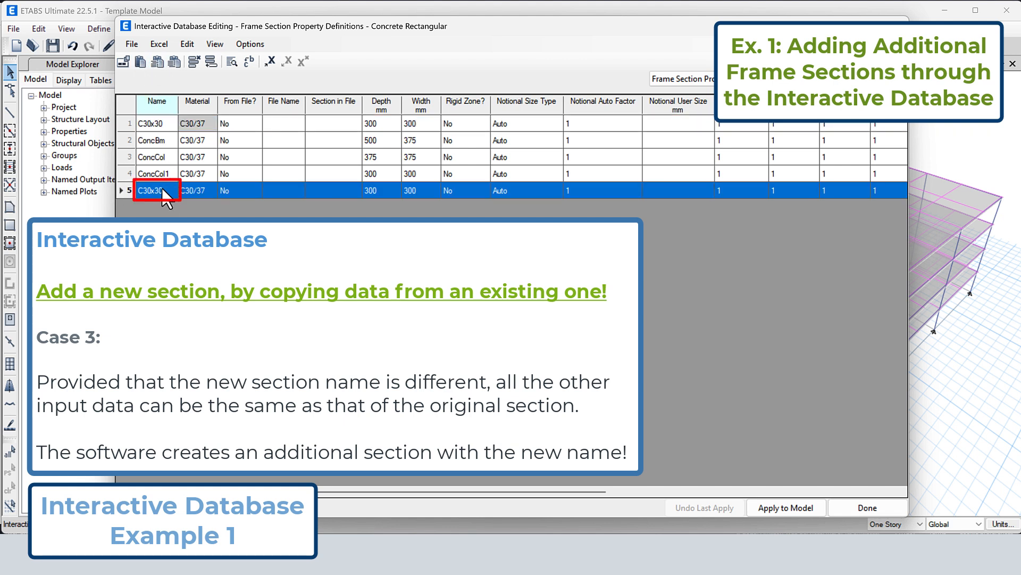
{"action": "double_click", "coordinate": [162, 190]}
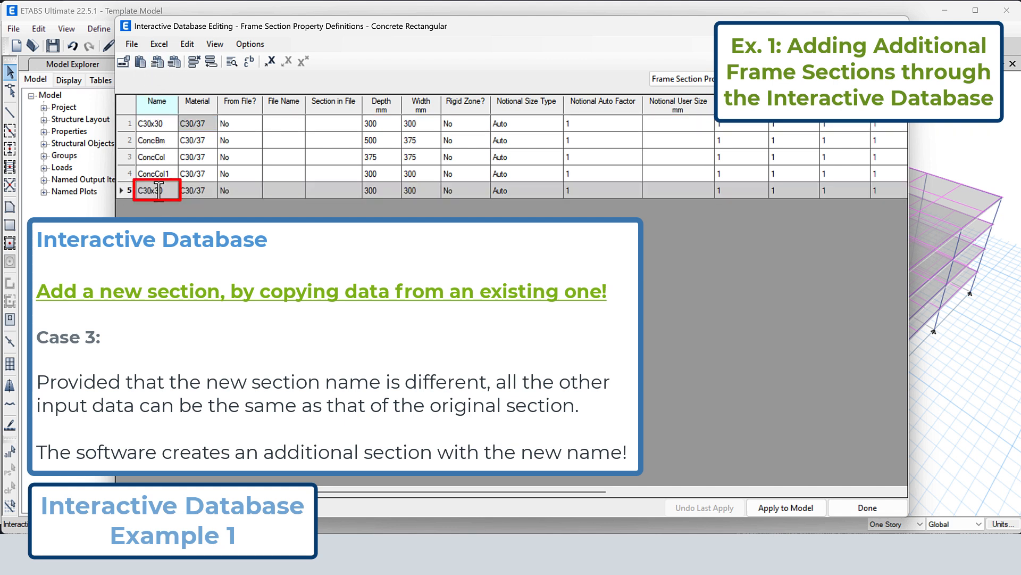
{"action": "type", "text": "4"}
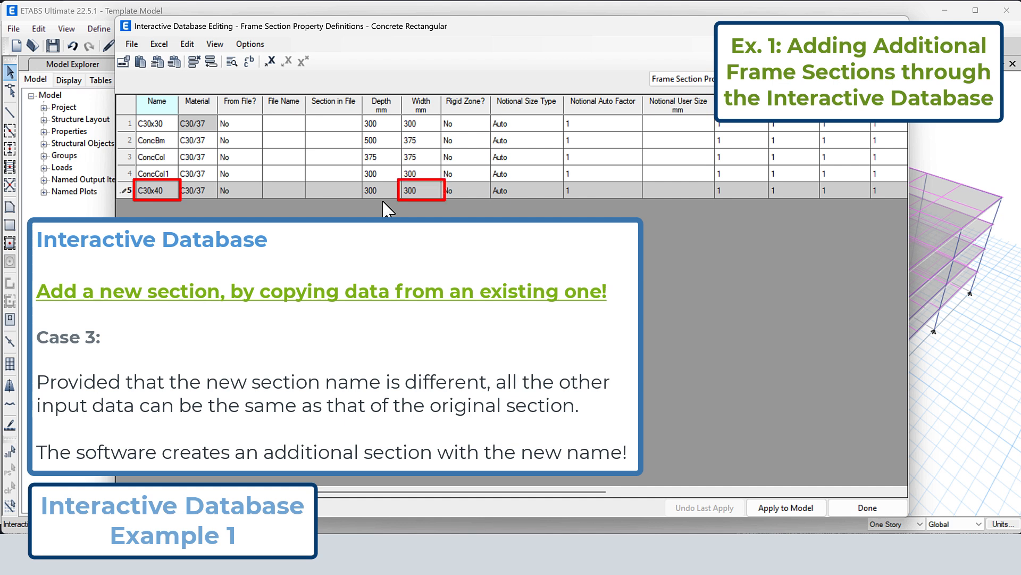
Set the width of C30x40 to 400 mm, apply the table changes to the model and finish the table editing
{"action": "left_click", "coordinate": [408, 191]}
{"action": "left_click_drag", "start_coordinate": [409, 191], "coordinate": [388, 191]}
{"action": "type", "text": "4"}
{"action": "left_click", "coordinate": [791, 507]}
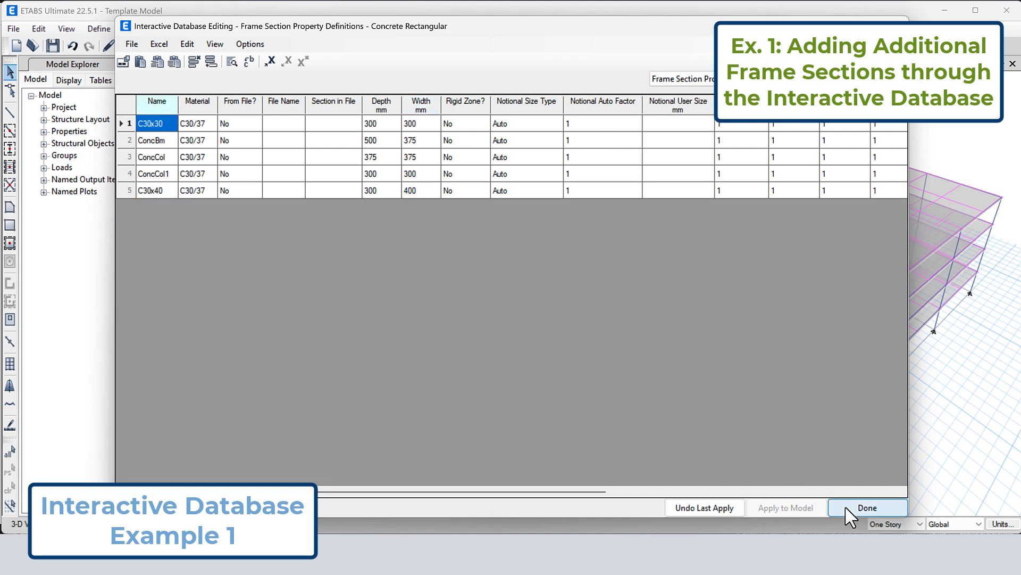
{"action": "left_click", "coordinate": [857, 506]}
Open the frame section property definitions and view the property data of C30x30
{"action": "left_click", "coordinate": [99, 28]}
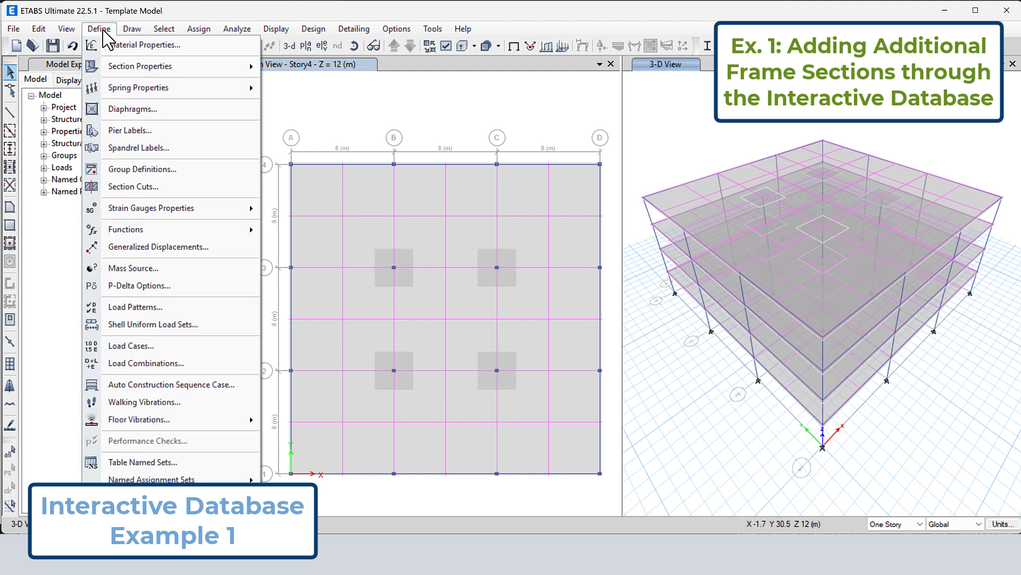
{"action": "mouse_move", "coordinate": [115, 67]}
{"action": "left_click", "coordinate": [274, 68]}
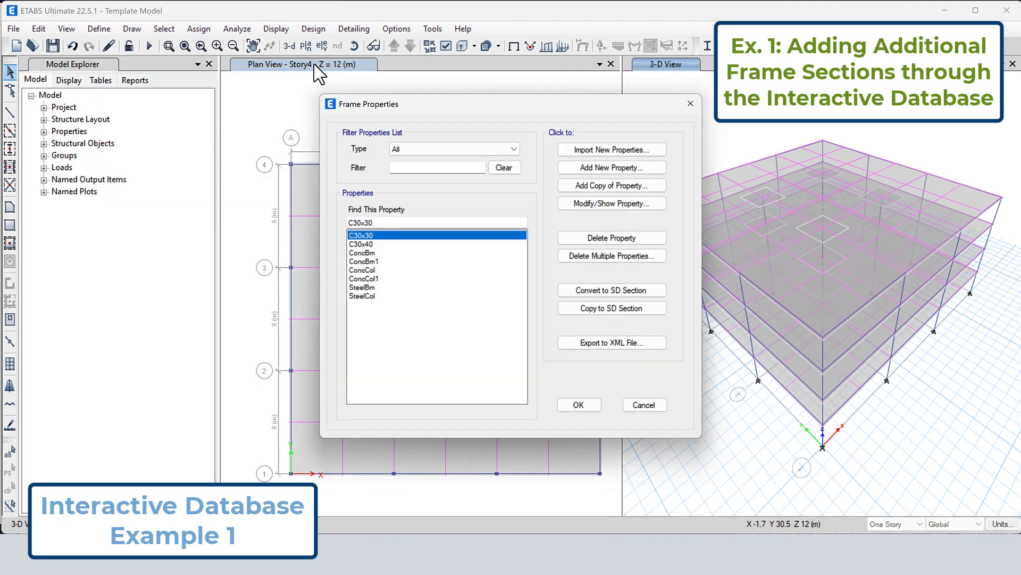
{"action": "left_click", "coordinate": [381, 245]}
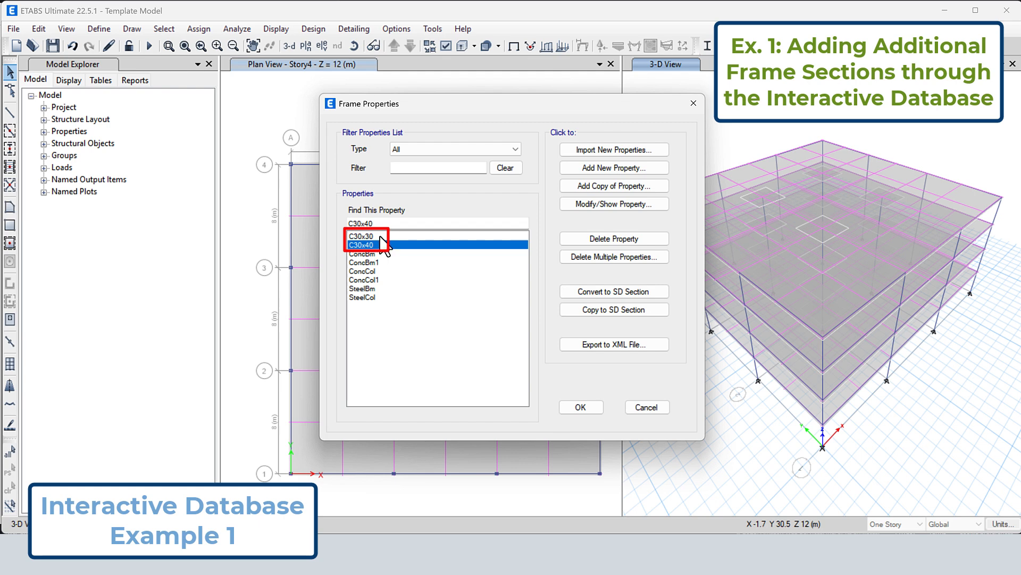
{"action": "left_click", "coordinate": [379, 236]}
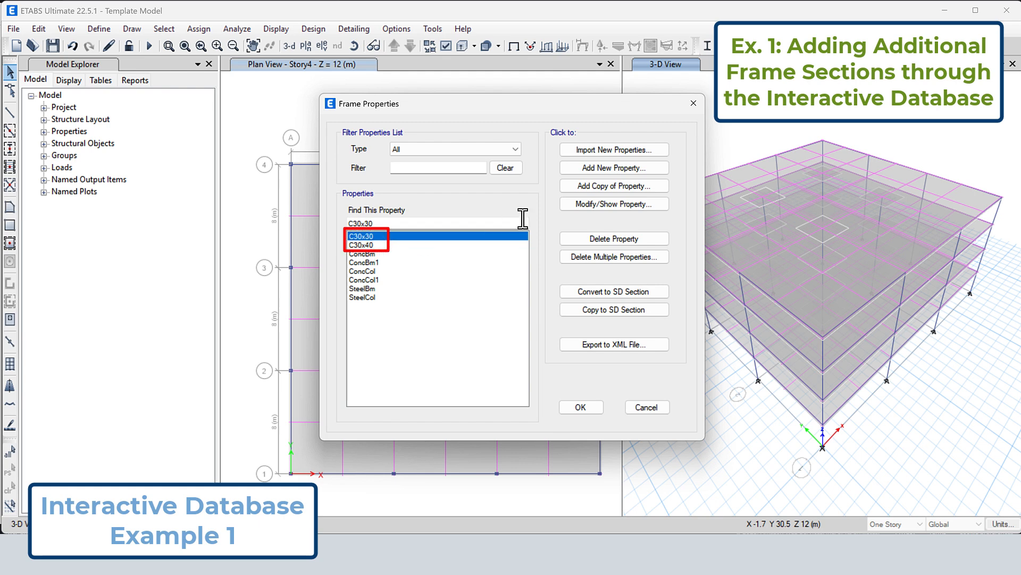
{"action": "left_click", "coordinate": [600, 205]}
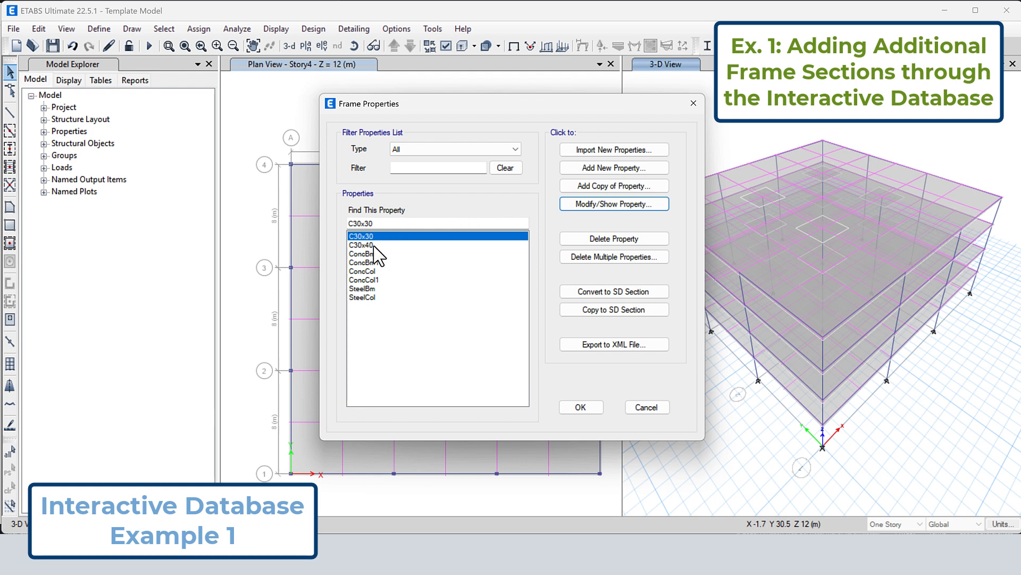
View the property data of C30x40 and show its section properties
{"action": "left_click", "coordinate": [375, 246]}
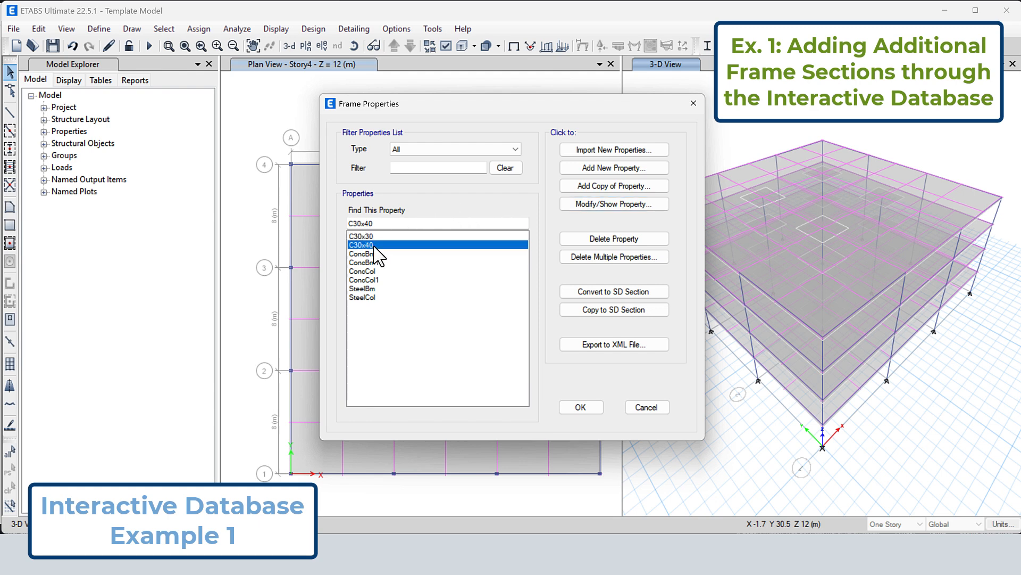
{"action": "left_click", "coordinate": [597, 209]}
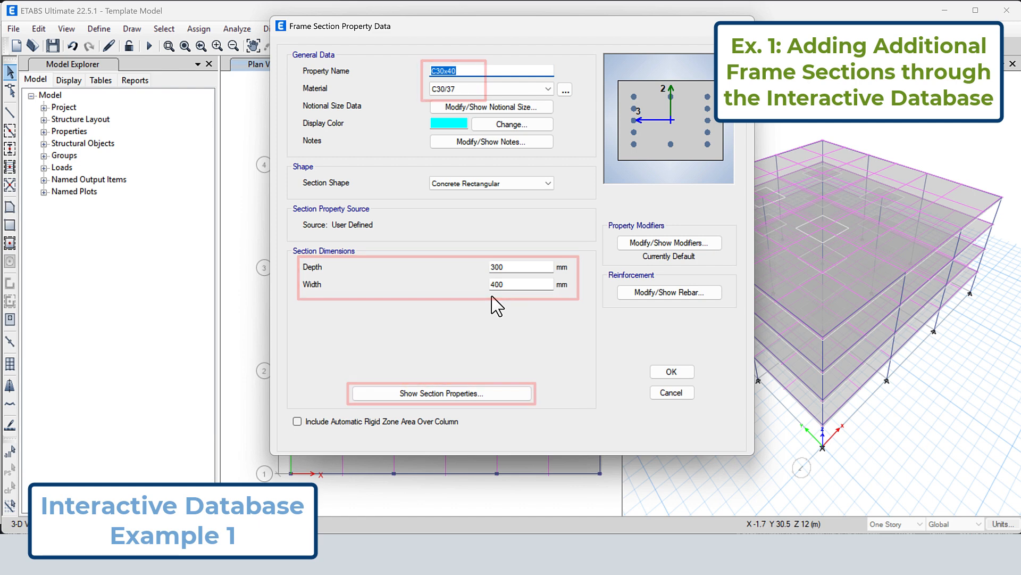
{"action": "left_click", "coordinate": [458, 393]}
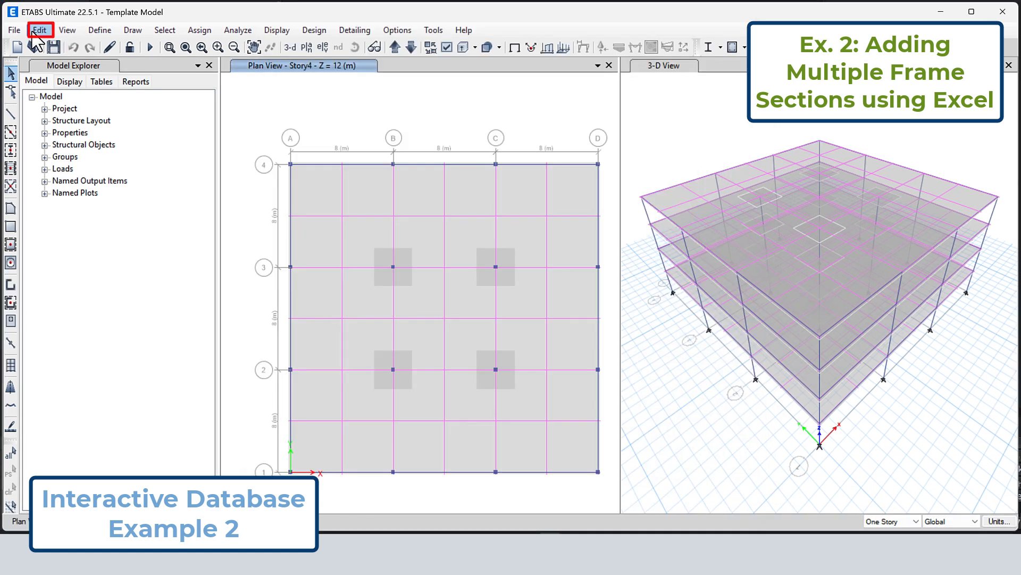
Select the Frame Section Property Definitions - Concrete Rectangular table and open it for interactive editing
{"action": "left_click", "coordinate": [38, 30]}
{"action": "left_click", "coordinate": [108, 238]}
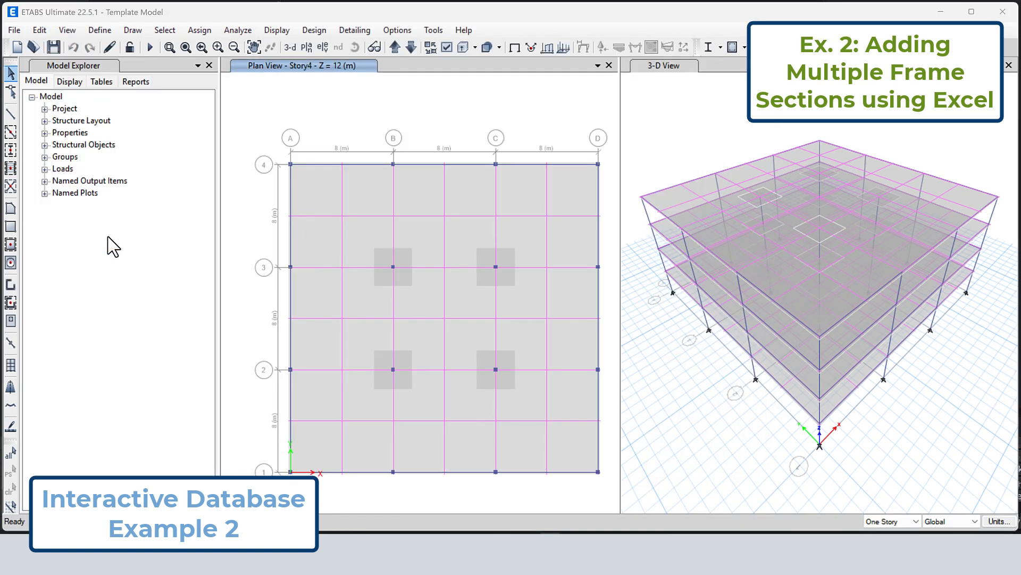
{"action": "left_click", "coordinate": [253, 121]}
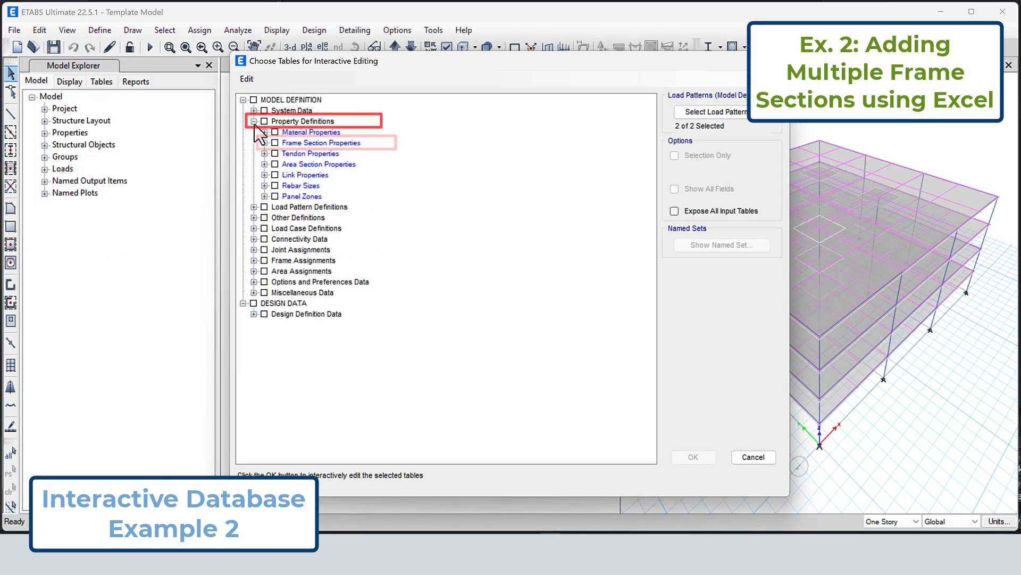
{"action": "left_click", "coordinate": [264, 143]}
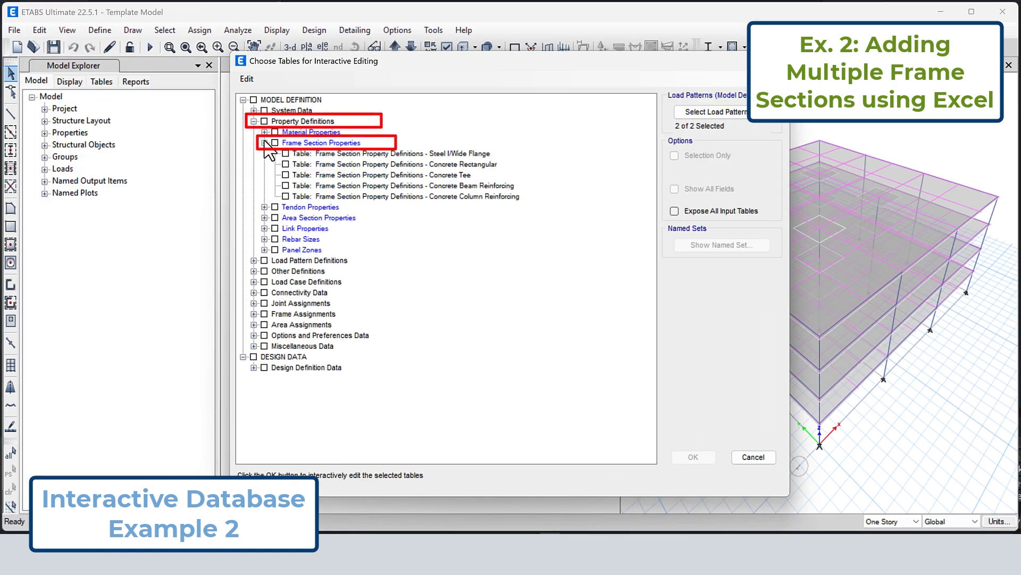
{"action": "left_click", "coordinate": [373, 165]}
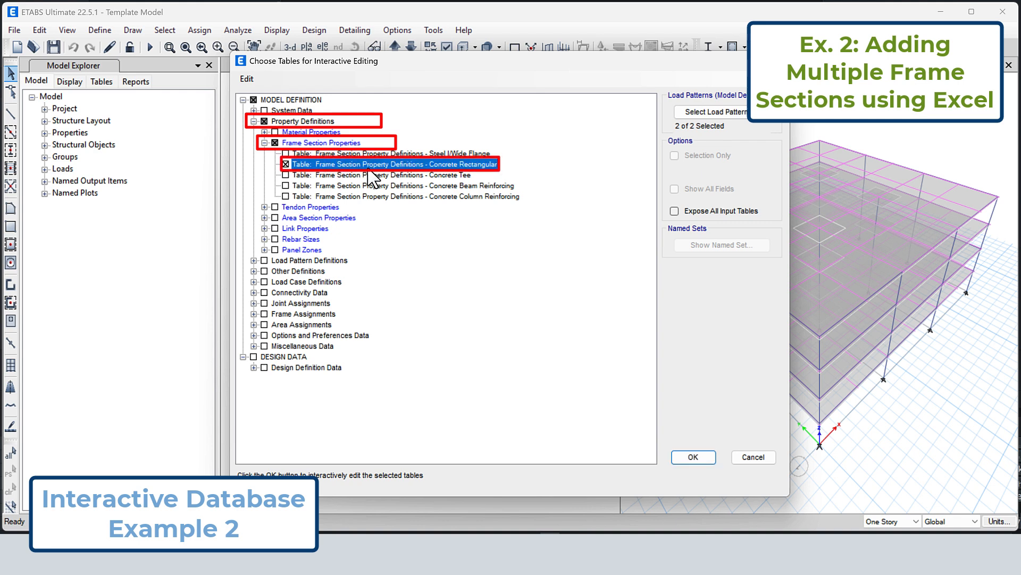
{"action": "left_click", "coordinate": [695, 458]}
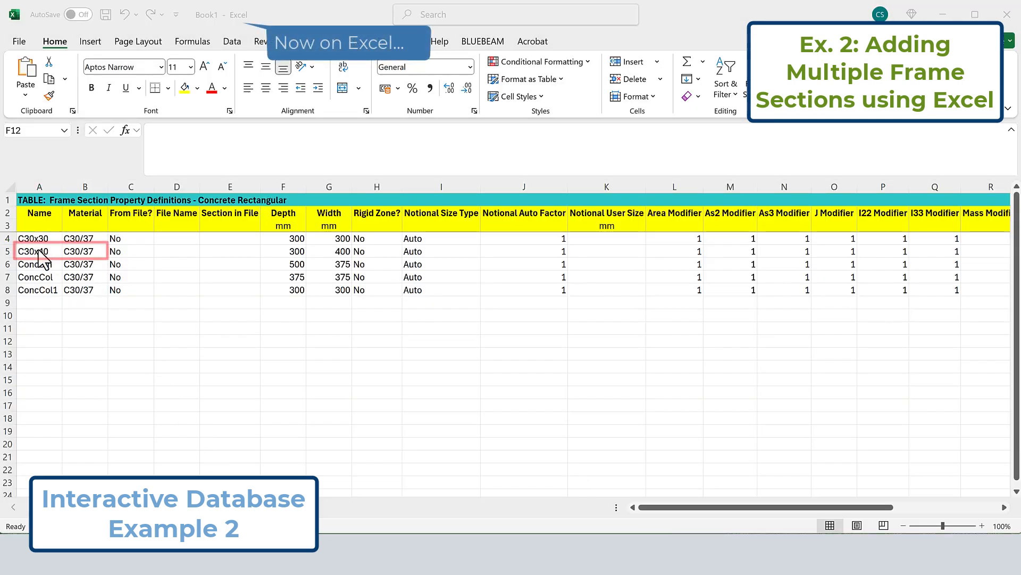
In the Excel copy of the table, duplicate the name and material of C30x40 into cells A9:B9
{"action": "left_click_drag", "start_coordinate": [58, 251], "coordinate": [63, 251]}
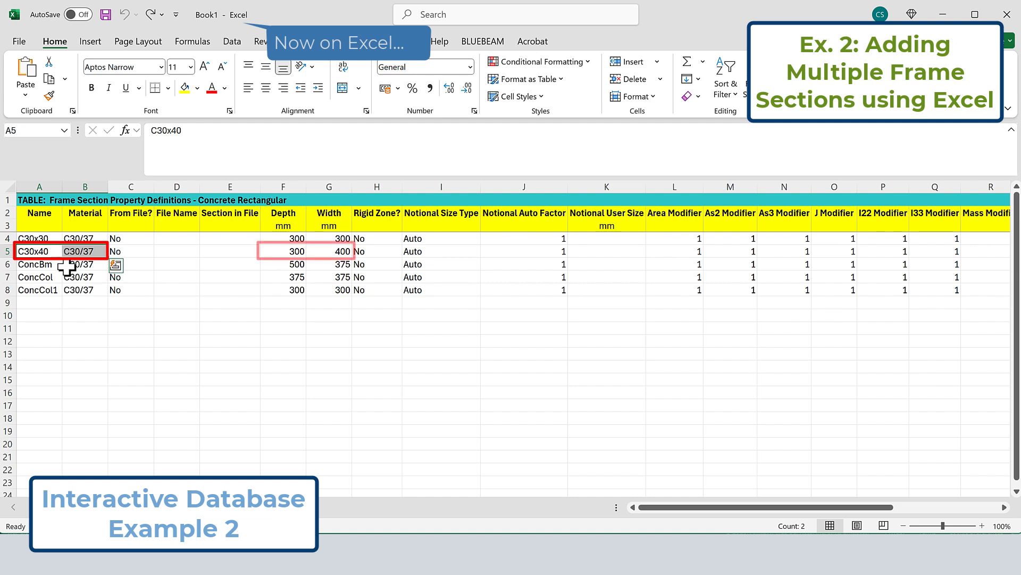
{"action": "key", "text": "ctrl+c"}
{"action": "left_click", "coordinate": [37, 302]}
{"action": "key", "text": "ctrl+v"}
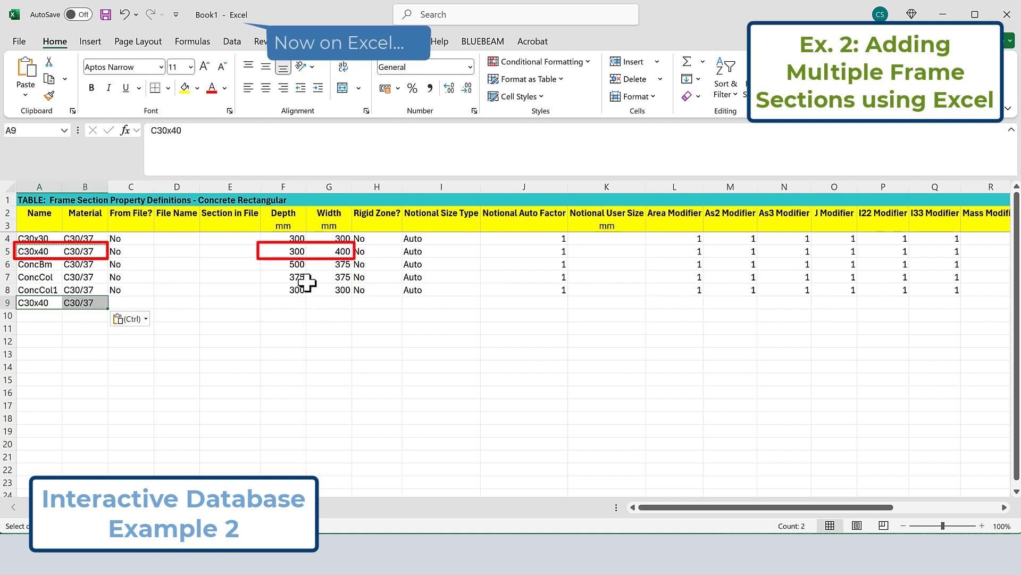
Copy the depth and width of C30x40 into cells F9:G9
{"action": "left_click_drag", "start_coordinate": [298, 251], "coordinate": [333, 253]}
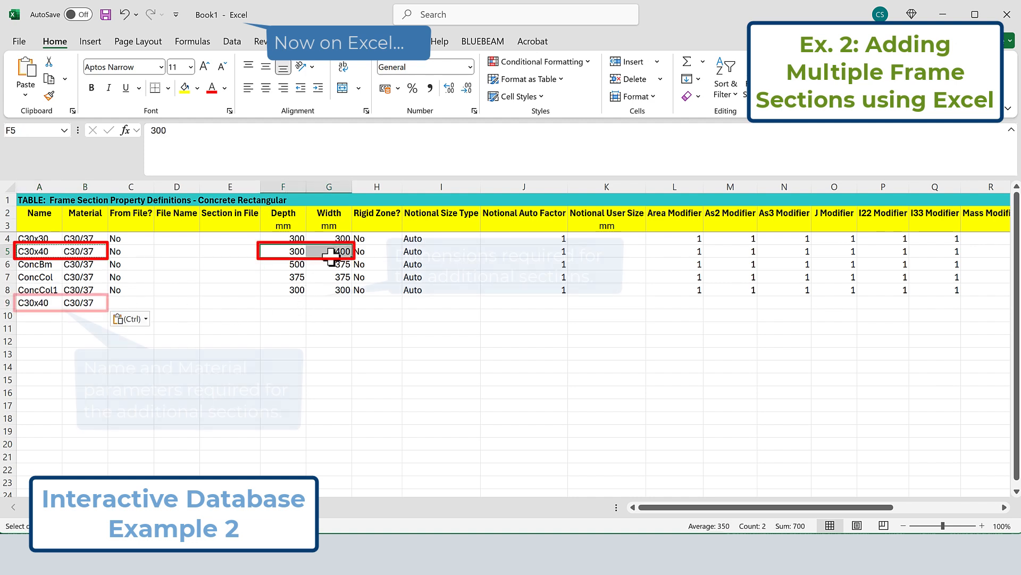
{"action": "key", "text": "ctrl+c"}
{"action": "left_click", "coordinate": [274, 302]}
{"action": "key", "text": "ctrl+v"}
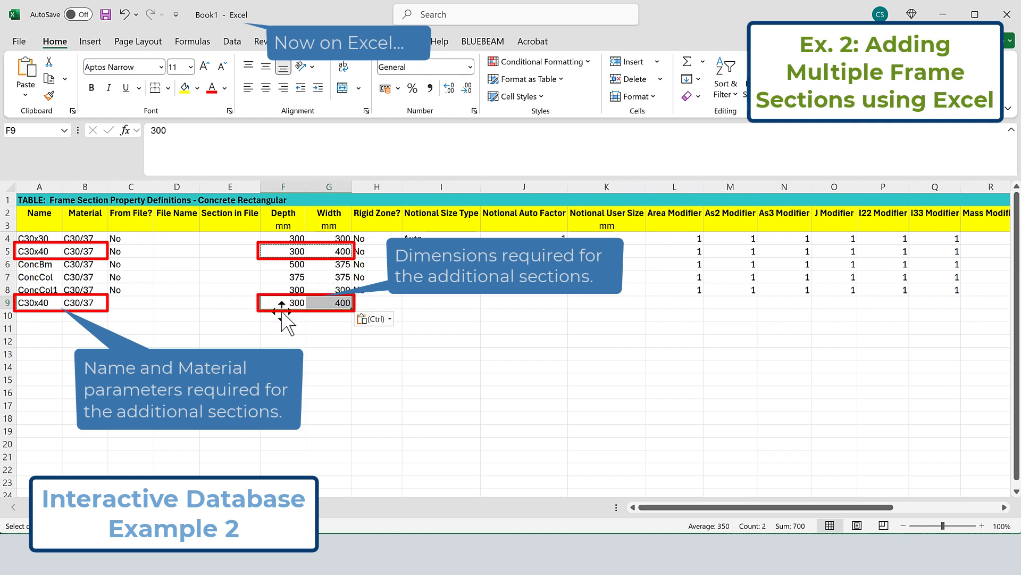
{"action": "left_click", "coordinate": [288, 340]}
{"action": "key", "text": "Escape"}
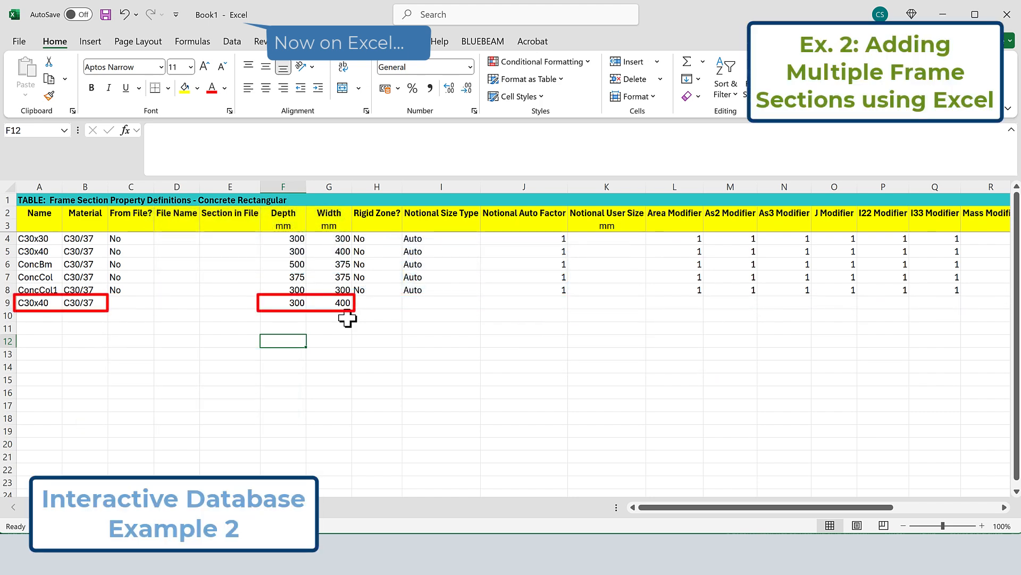
Change the width in row 9 to 500 mm and rename its section C30x50
{"action": "left_click", "coordinate": [339, 302]}
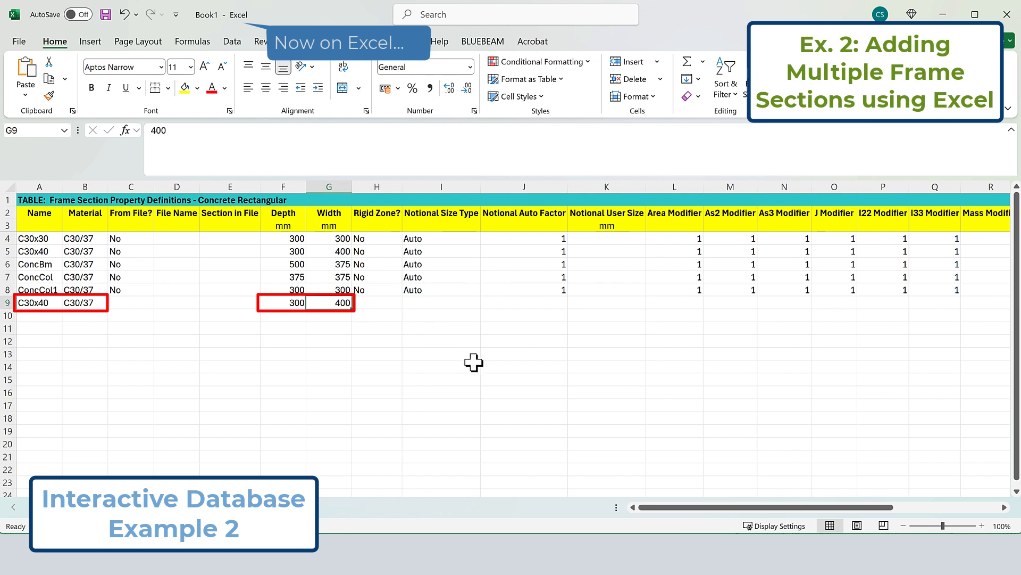
{"action": "type", "text": "5"}
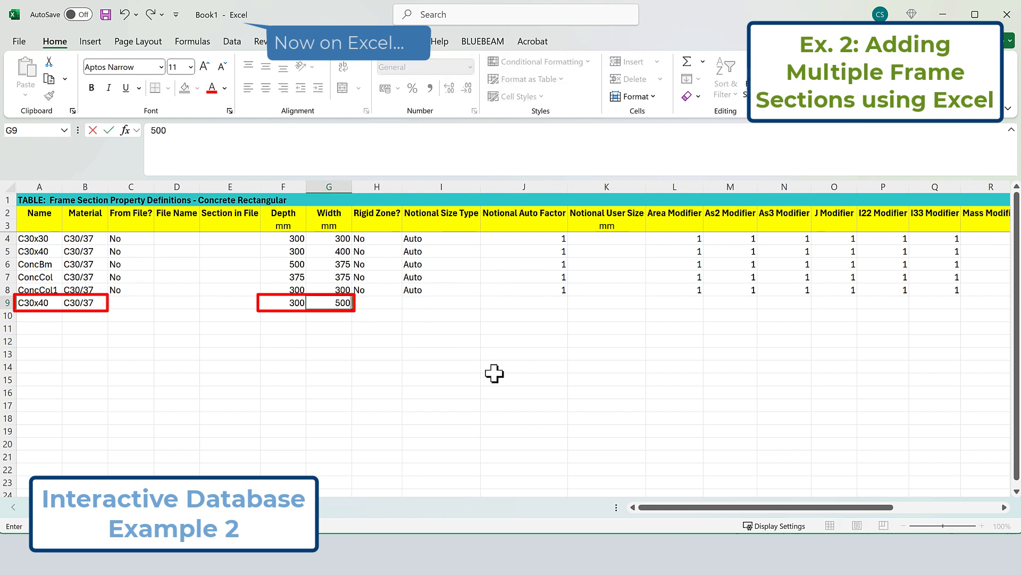
{"action": "key", "text": "Return"}
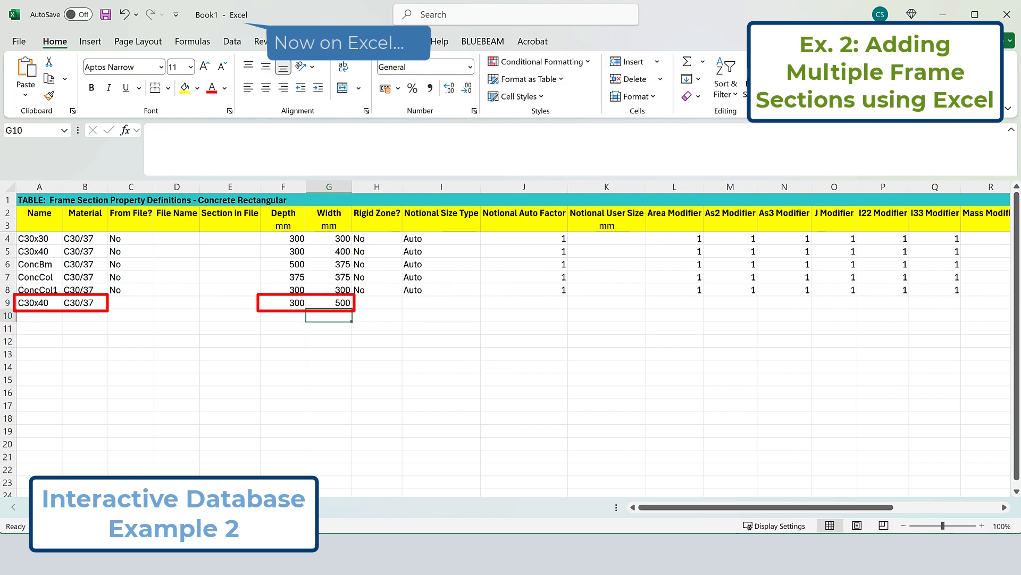
{"action": "left_click", "coordinate": [48, 303]}
{"action": "left_click", "coordinate": [172, 131]}
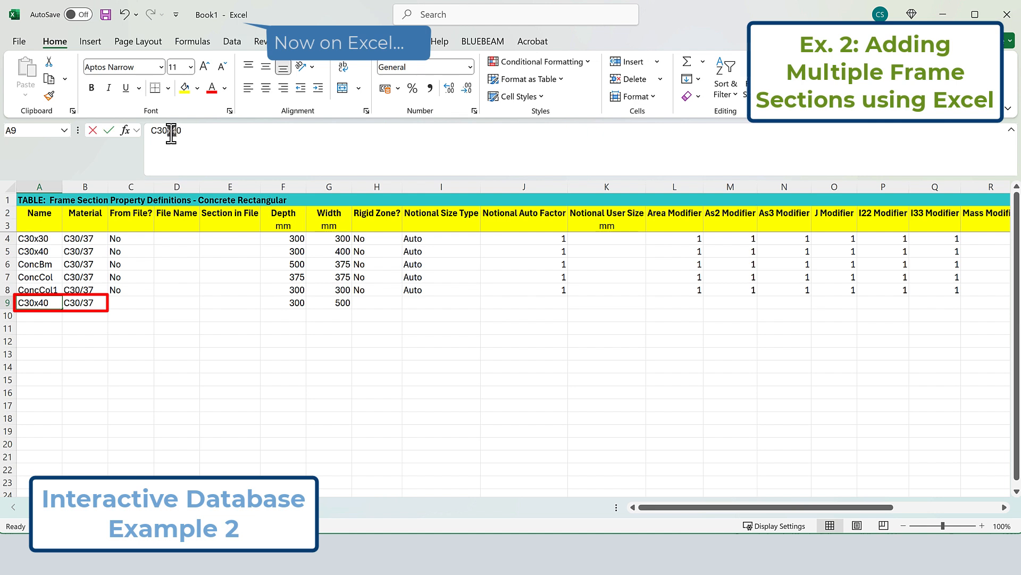
{"action": "left_click_drag", "start_coordinate": [172, 131], "coordinate": [178, 130]}
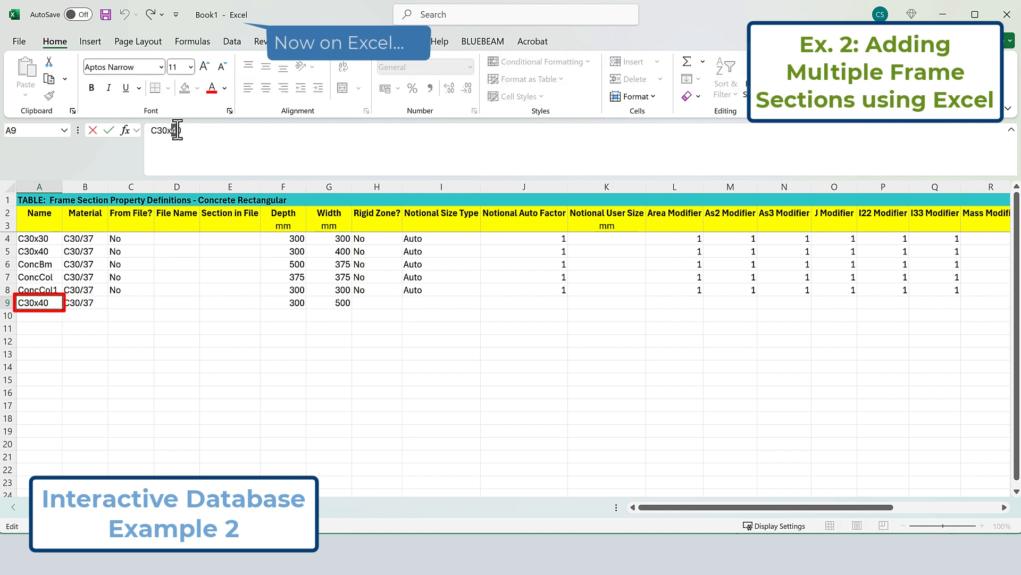
{"action": "type", "text": "5"}
{"action": "key", "text": "Return"}
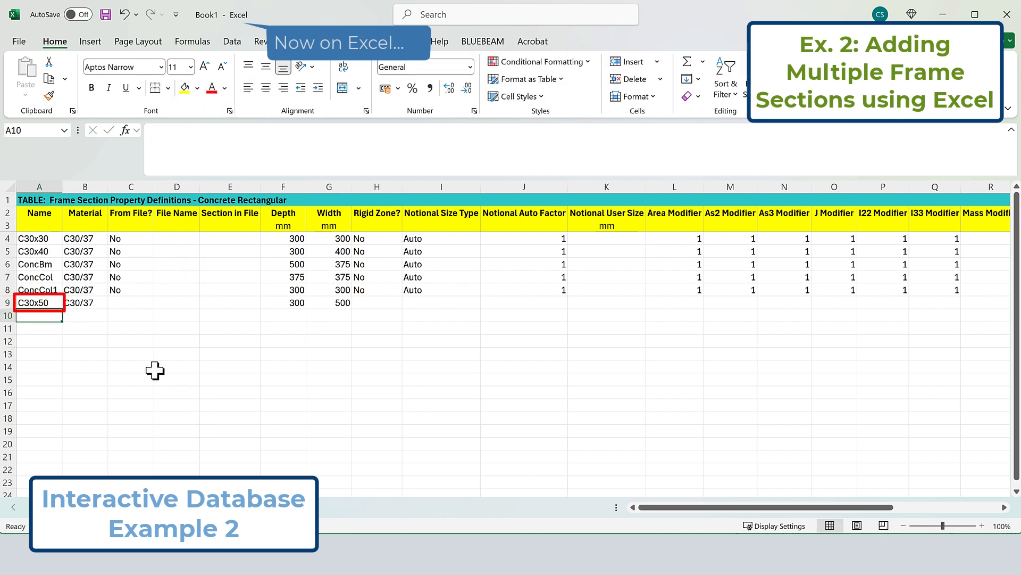
Duplicate the C30x50 row into row 10 of the Excel table and rename the copy C30x55
{"action": "left_click_drag", "start_coordinate": [40, 303], "coordinate": [335, 302]}
{"action": "key", "text": "ctrl+c"}
{"action": "left_click", "coordinate": [41, 315]}
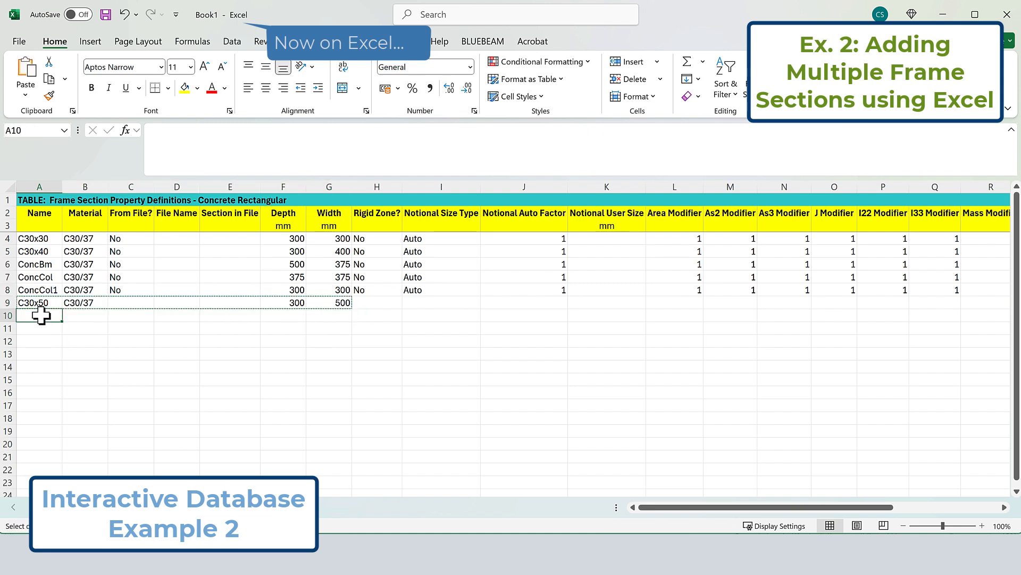
{"action": "key", "text": "ctrl+v"}
{"action": "double_click", "coordinate": [53, 315]}
{"action": "type", "text": "5"}
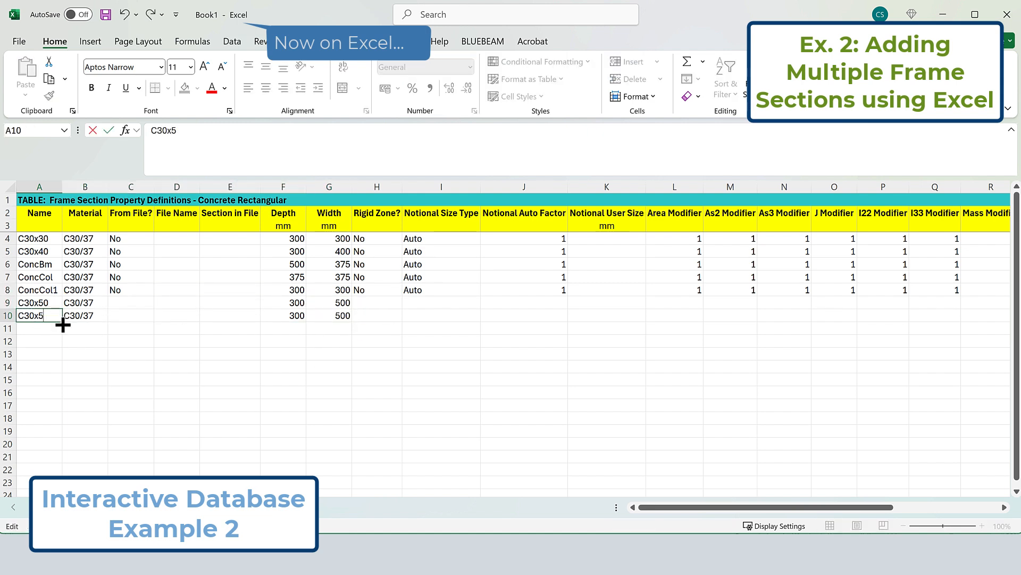
Set the width in row 10 to 550 mm and extend the series of both new rows down to C30x110 in row 21
{"action": "left_click", "coordinate": [342, 315]}
{"action": "double_click", "coordinate": [342, 315]}
{"action": "key", "text": "BackSpace"}
{"action": "type", "text": "5"}
{"action": "key", "text": "Return"}
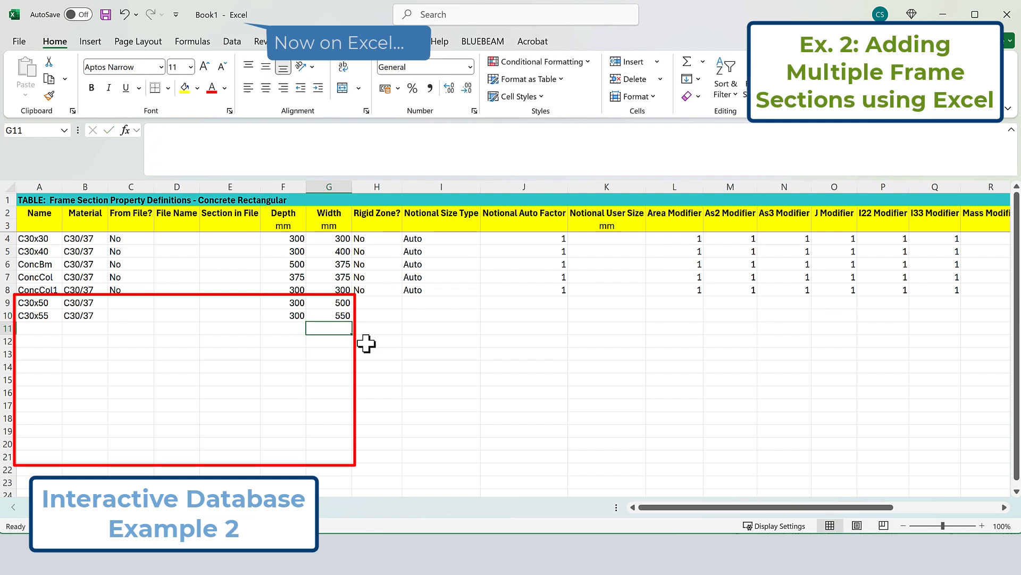
{"action": "left_click_drag", "start_coordinate": [39, 303], "coordinate": [353, 461]}
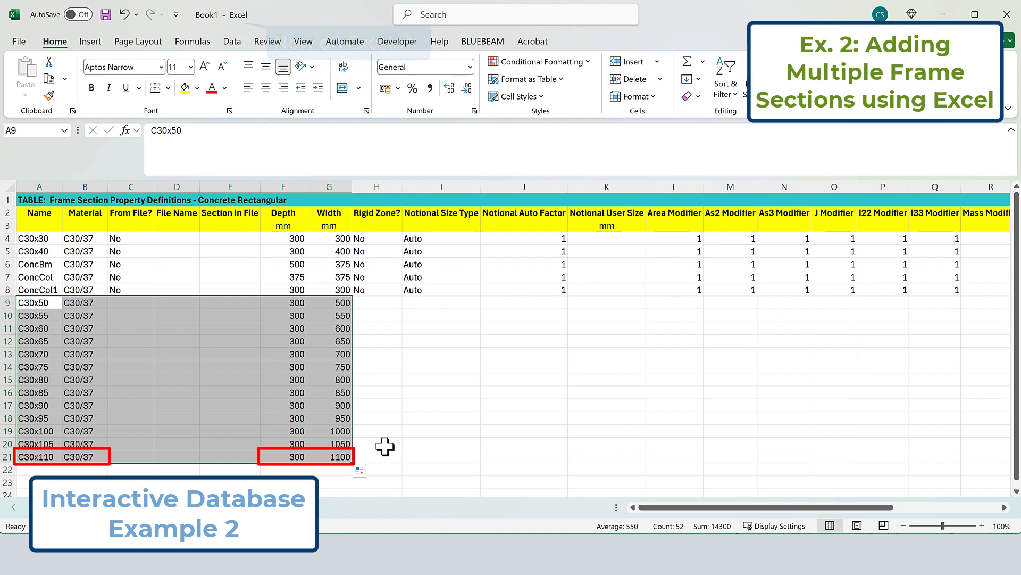
Switch to ETABS, retrieve the edited table from Excel and apply it to the model
{"action": "key", "text": "alt+Tab"}
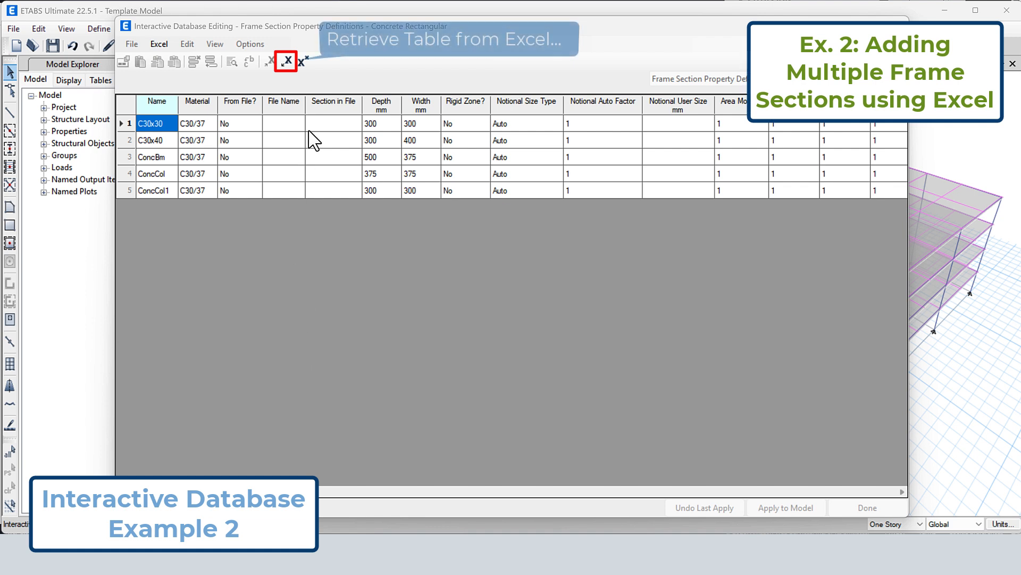
{"action": "left_click", "coordinate": [286, 61]}
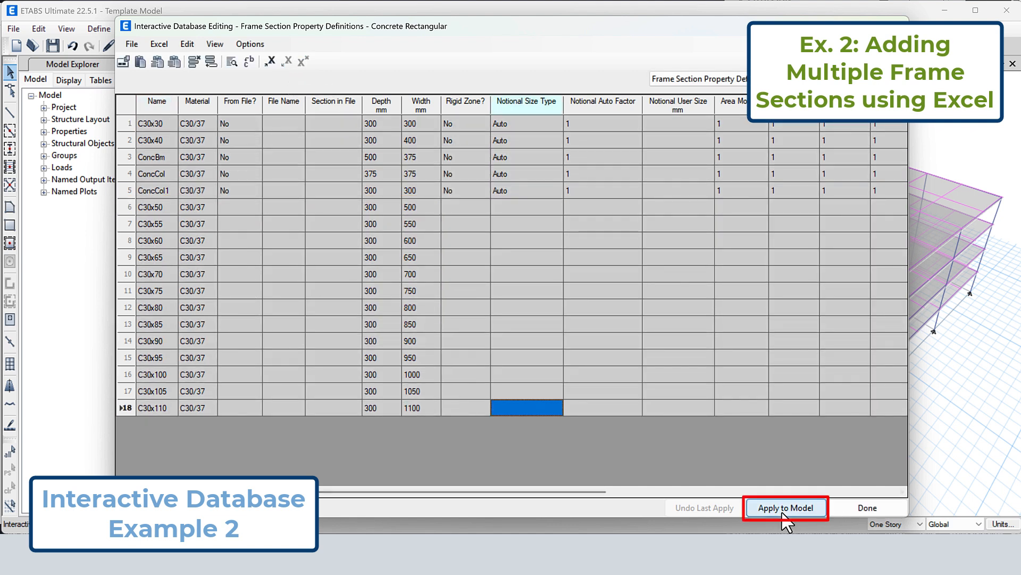
{"action": "left_click", "coordinate": [783, 506]}
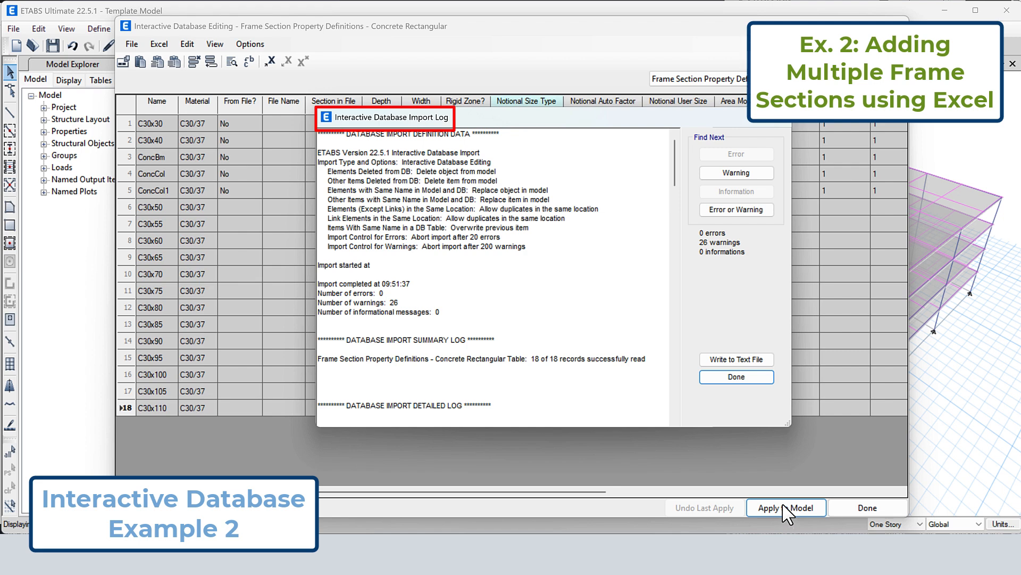
Examine the warnings in the interactive database import log, and close the log and the interactive editing table
{"action": "left_click_drag", "start_coordinate": [398, 302], "coordinate": [317, 303]}
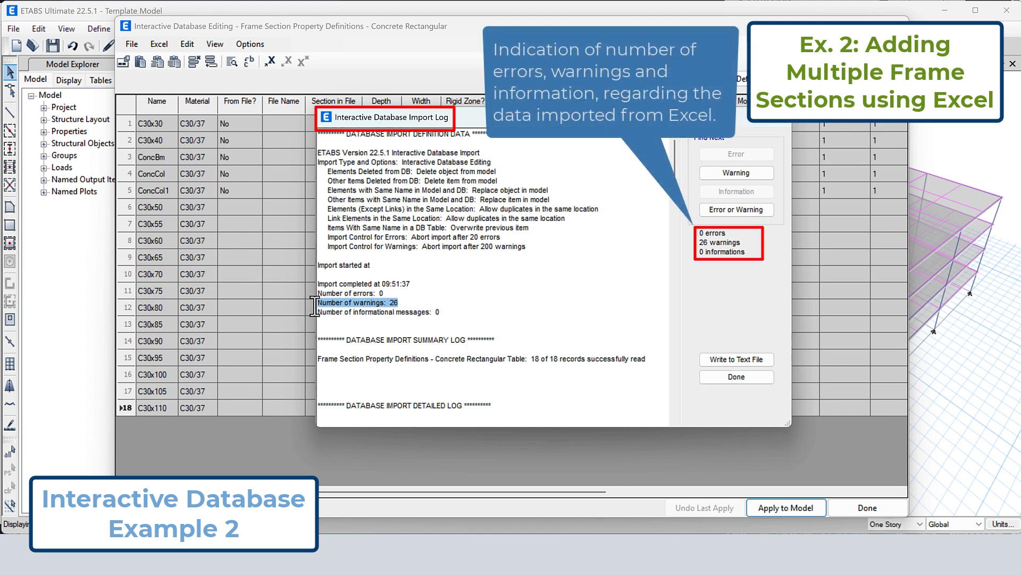
{"action": "left_click", "coordinate": [750, 174]}
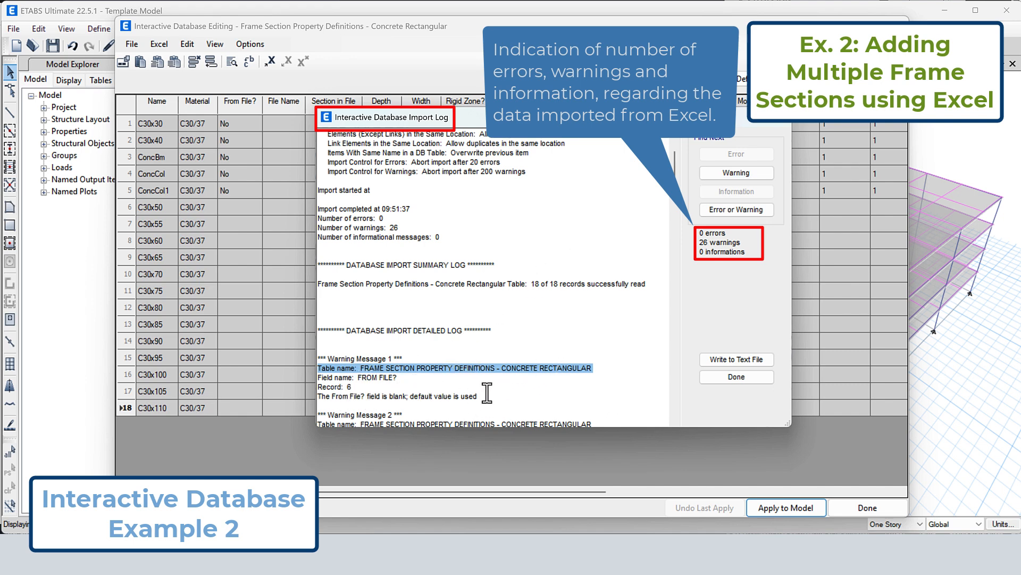
{"action": "left_click_drag", "start_coordinate": [487, 395], "coordinate": [308, 399]}
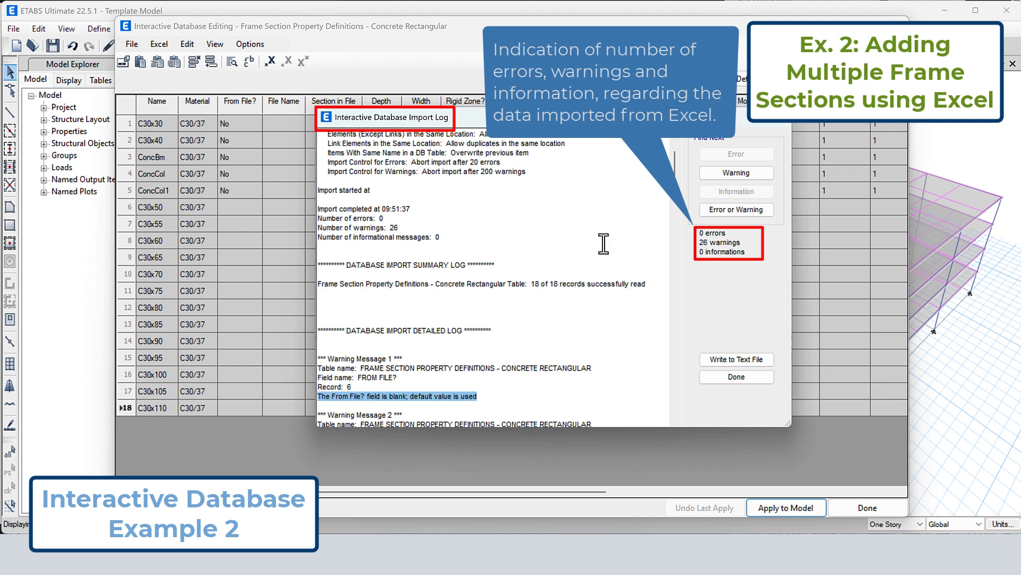
{"action": "scroll", "coordinate": [676, 204], "scroll_direction": "down", "scroll_amount": 2}
{"action": "left_click_drag", "start_coordinate": [673, 216], "coordinate": [673, 227]}
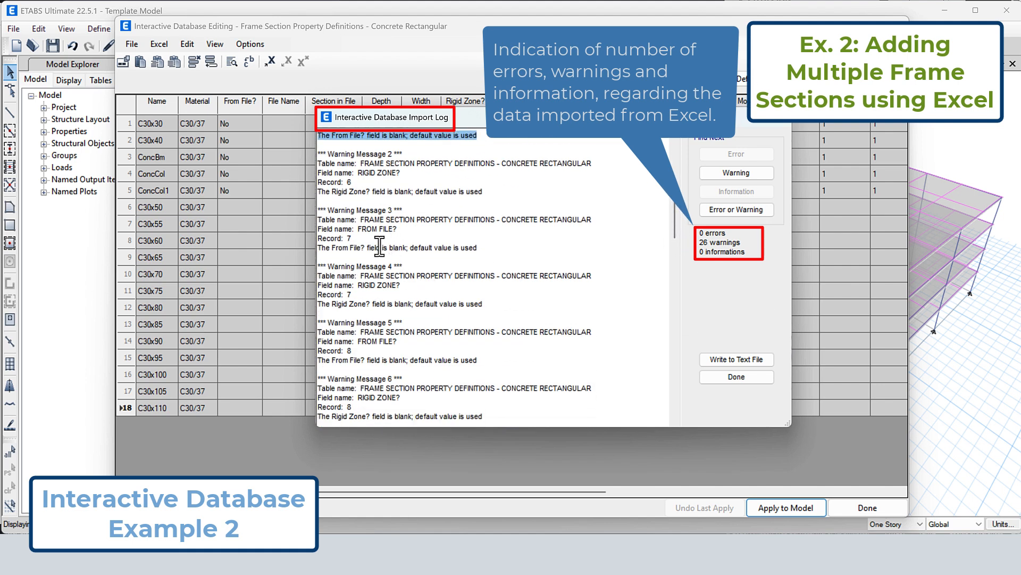
{"action": "left_click_drag", "start_coordinate": [479, 248], "coordinate": [323, 250]}
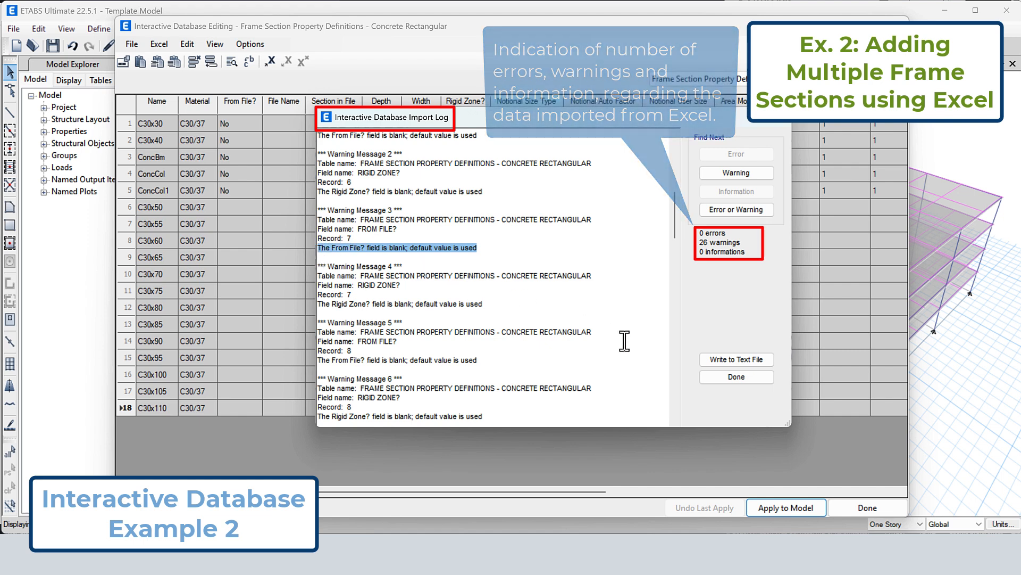
{"action": "left_click", "coordinate": [723, 380]}
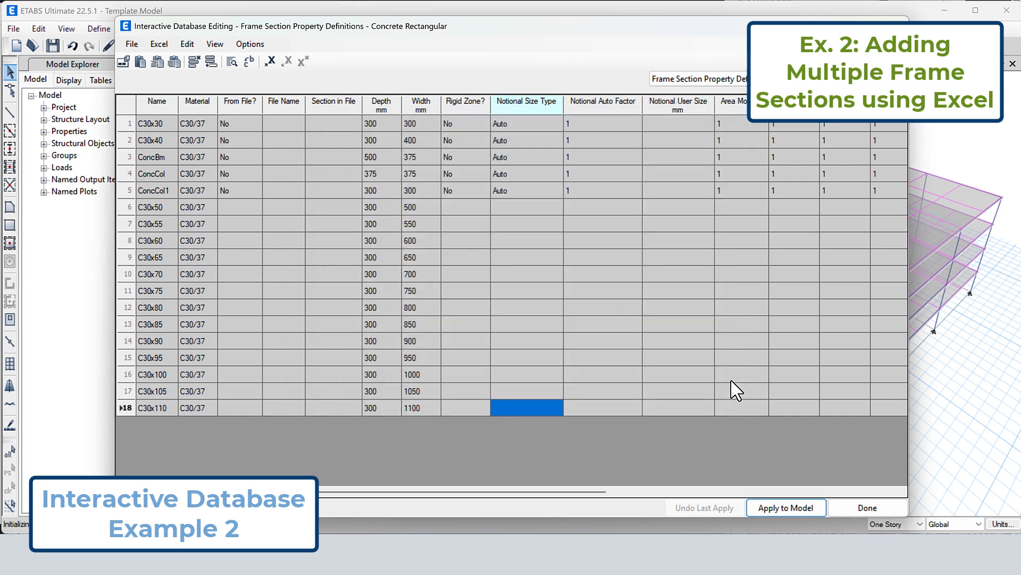
{"action": "left_click", "coordinate": [868, 508]}
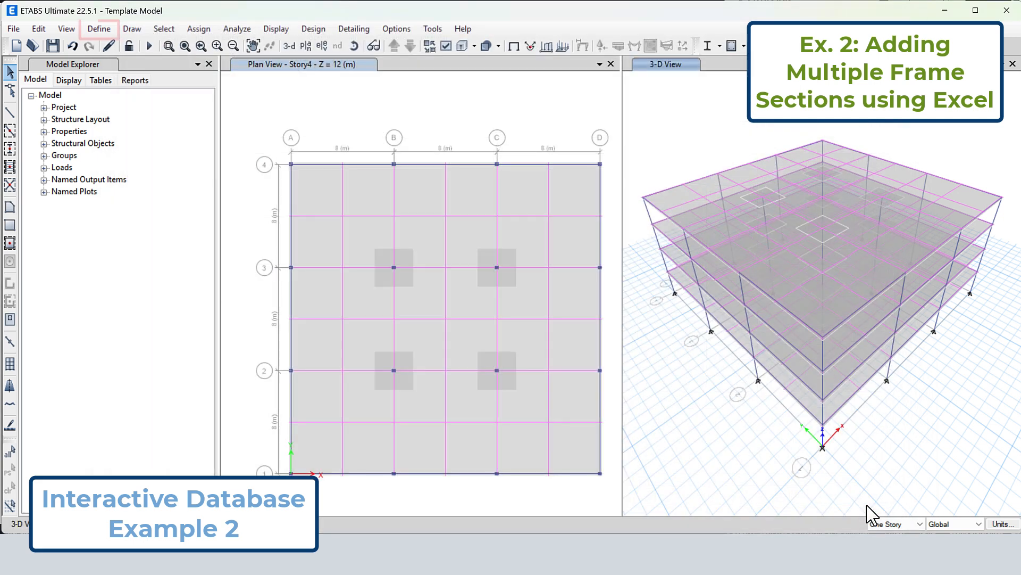
Open the C30x110 frame section definition to check its material, dimensions and calculated section properties
{"action": "left_click", "coordinate": [99, 28]}
{"action": "mouse_move", "coordinate": [211, 73]}
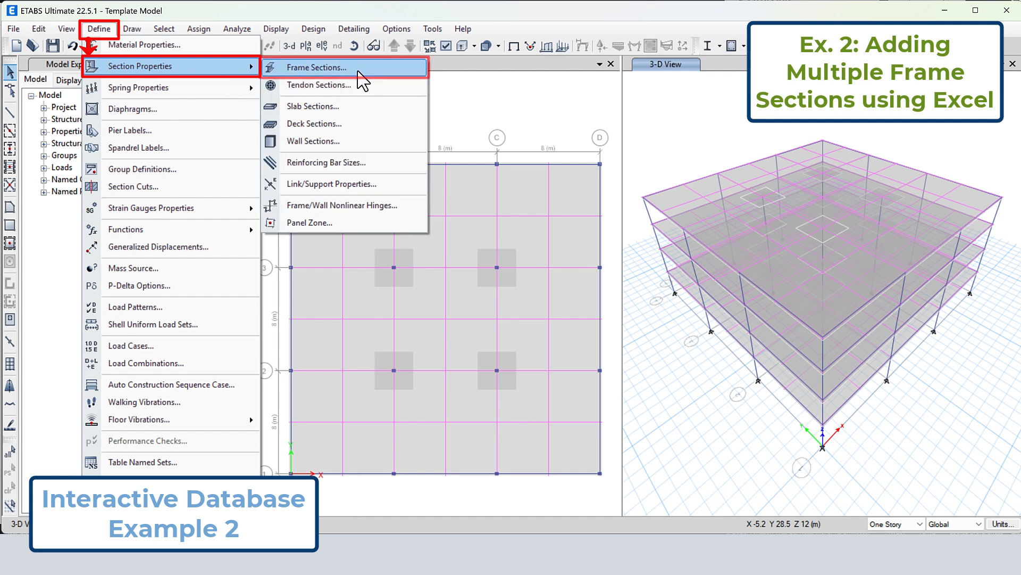
{"action": "left_click", "coordinate": [387, 76]}
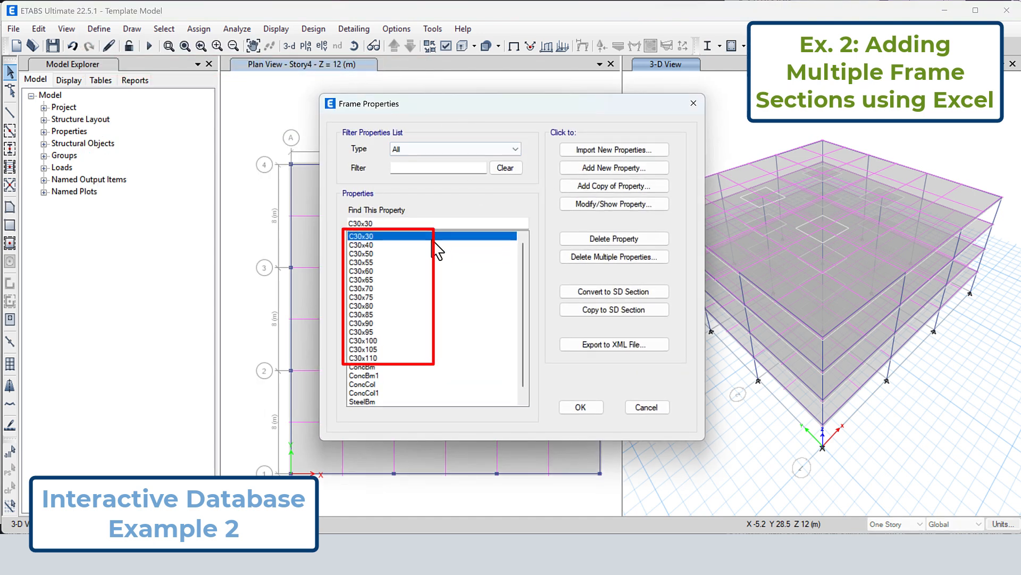
{"action": "left_click_drag", "start_coordinate": [433, 247], "coordinate": [440, 365]}
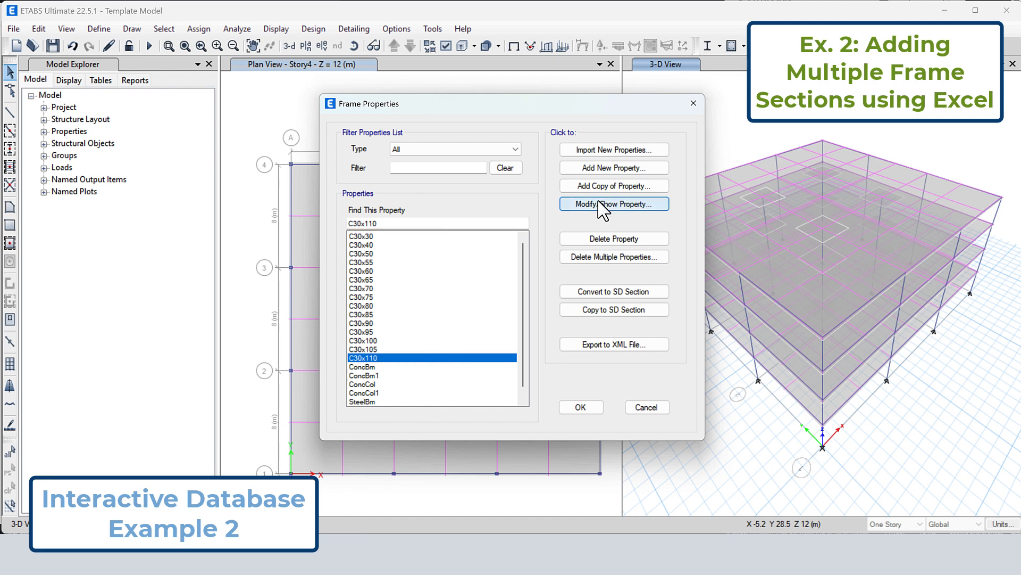
{"action": "left_click", "coordinate": [607, 203]}
{"action": "left_click_drag", "start_coordinate": [524, 282], "coordinate": [490, 285]}
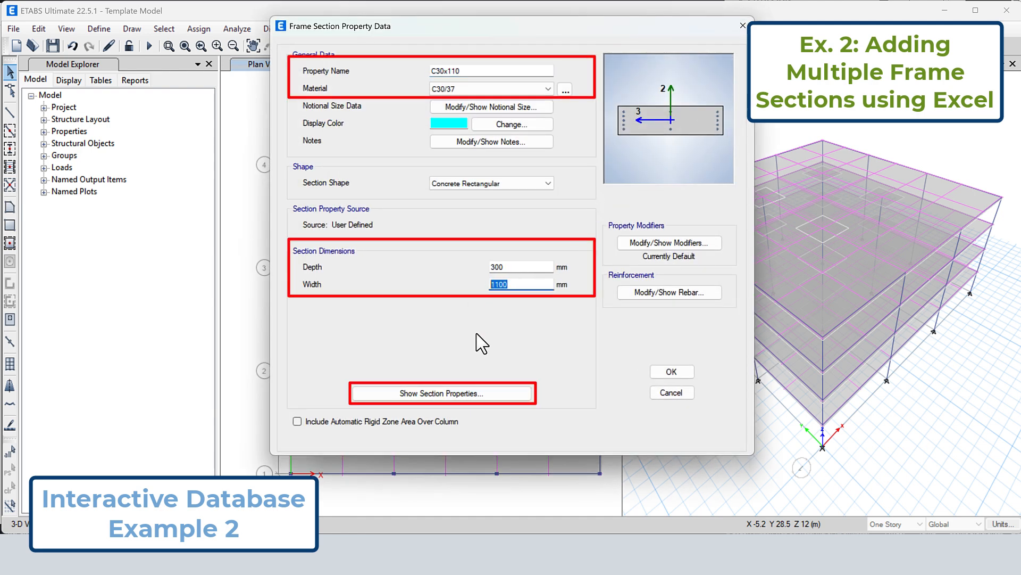
{"action": "left_click", "coordinate": [480, 393]}
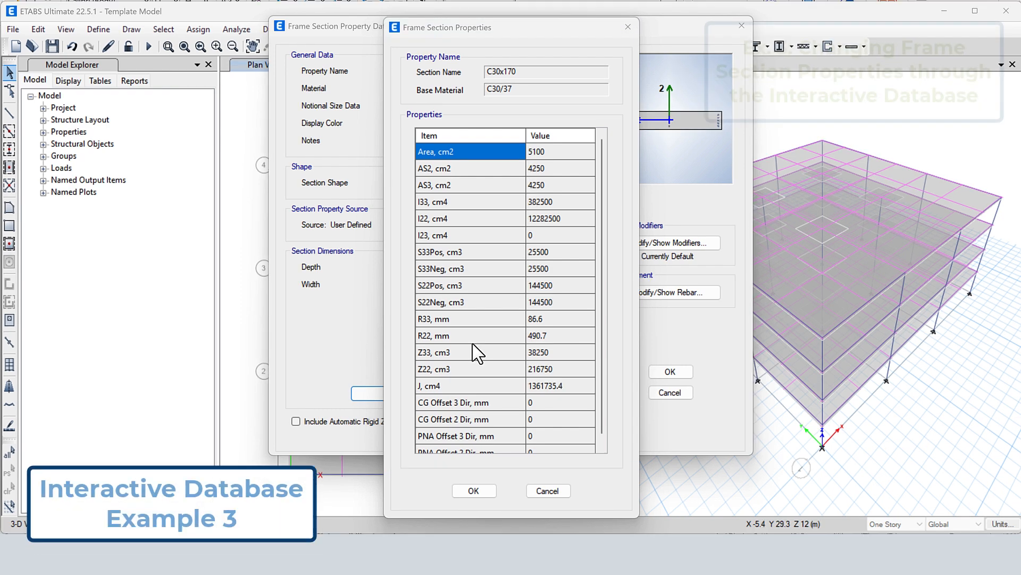
Close the section properties and property data of C30x170 together with the frame properties list
{"action": "left_click", "coordinate": [472, 490]}
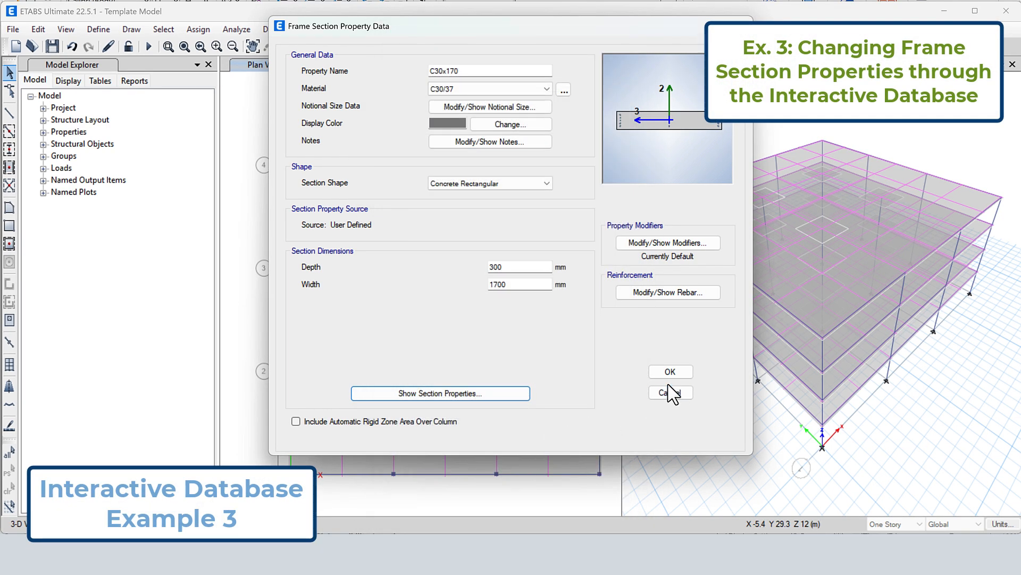
{"action": "left_click", "coordinate": [669, 373]}
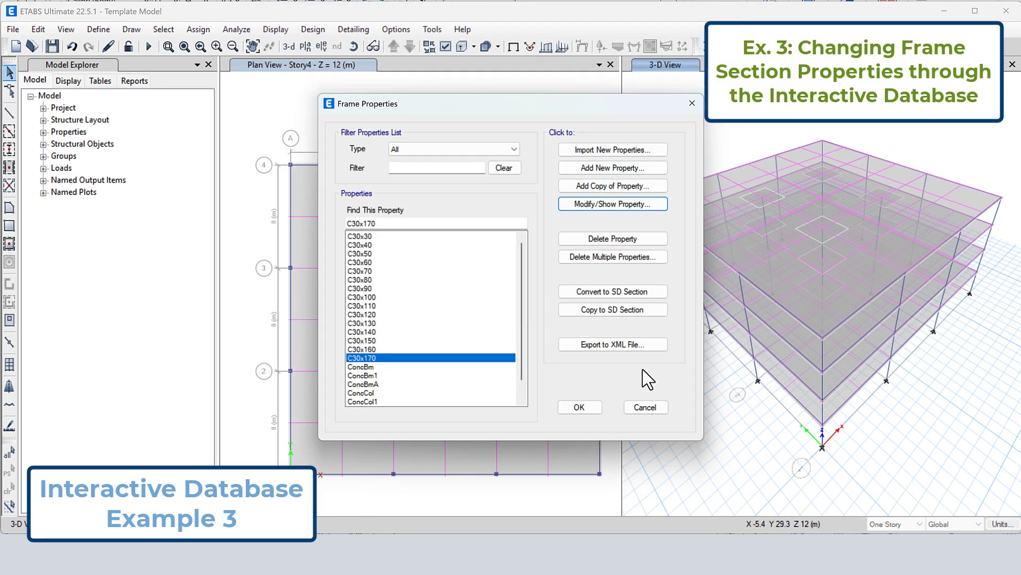
{"action": "left_click", "coordinate": [569, 408]}
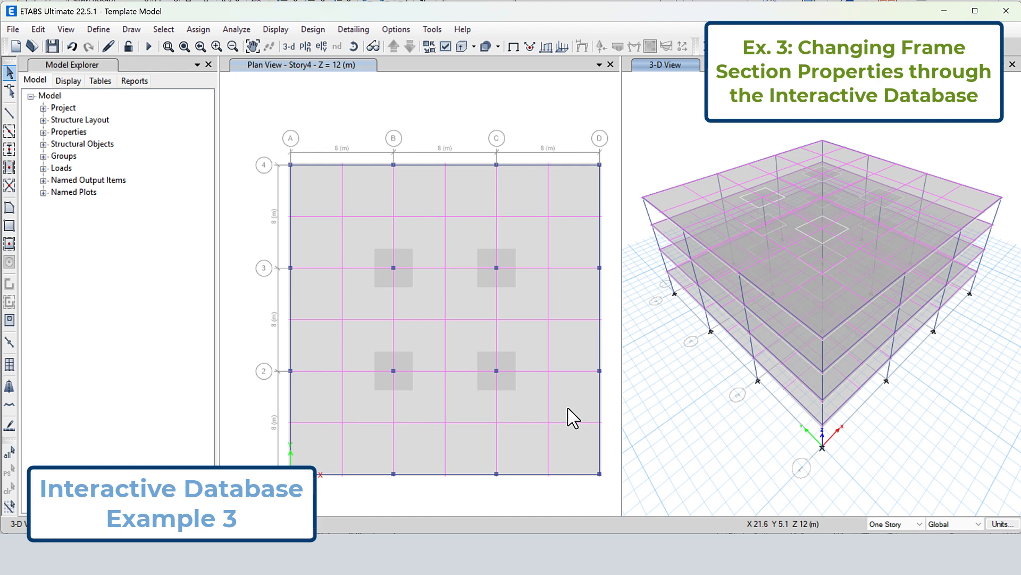
Turn on the Sections labels under Frame Assignments for the 3-D view and inspect the label of an upper corner column
{"action": "left_click", "coordinate": [65, 82]}
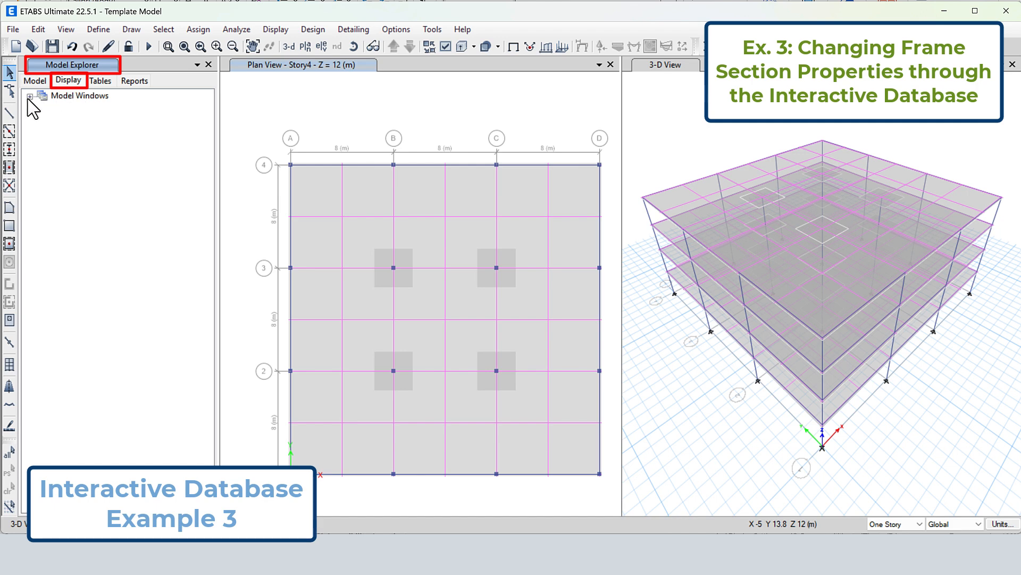
{"action": "left_click", "coordinate": [30, 96]}
{"action": "left_click", "coordinate": [42, 121]}
{"action": "left_click", "coordinate": [55, 157]}
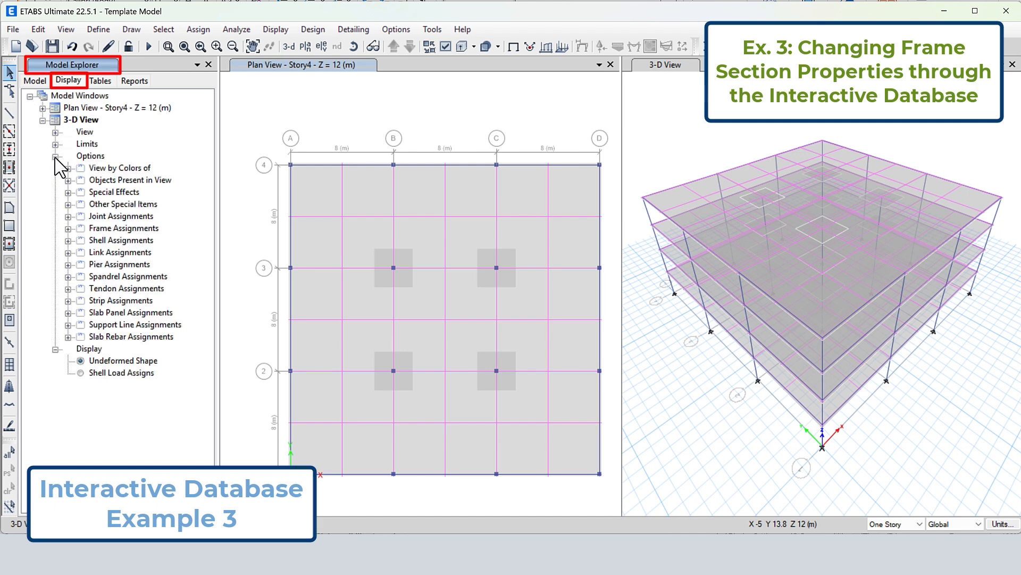
{"action": "left_click", "coordinate": [68, 229]}
{"action": "left_click", "coordinate": [110, 266]}
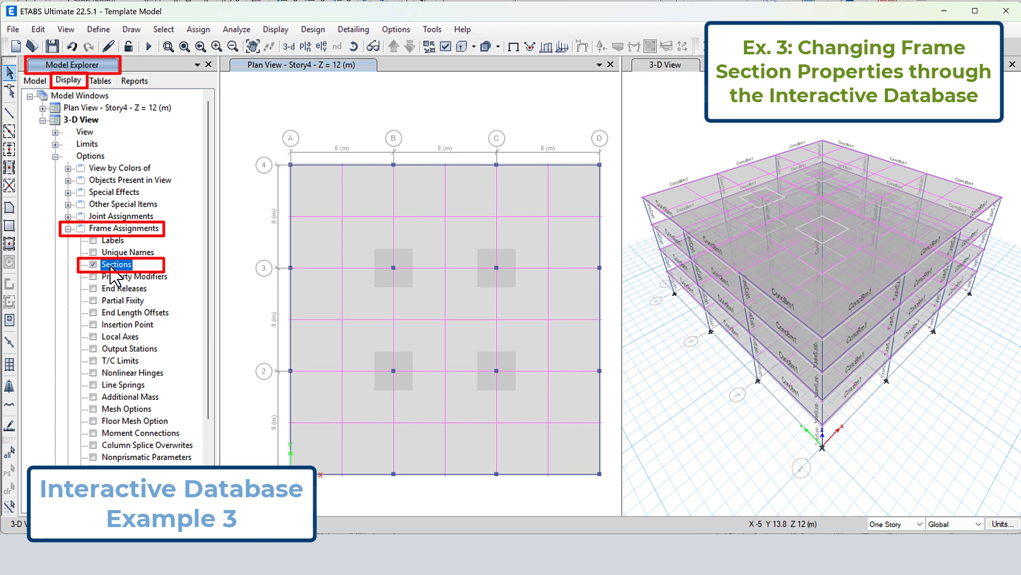
{"action": "left_click", "coordinate": [171, 46]}
{"action": "left_click_drag", "start_coordinate": [637, 189], "coordinate": [662, 232]}
{"action": "right_click", "coordinate": [799, 276]}
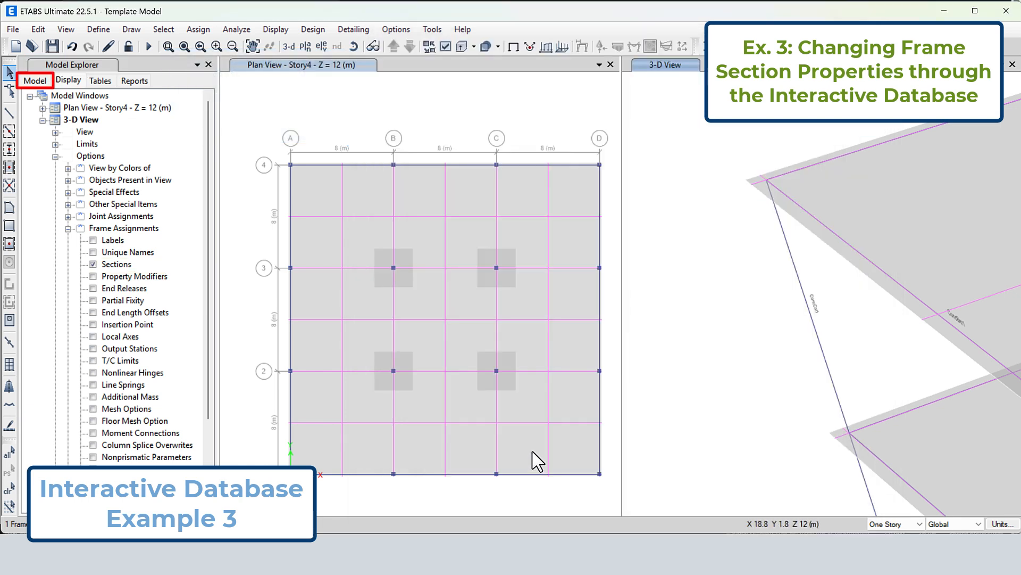
Select all frames in the model that use the ConcCol1 frame section property
{"action": "left_click", "coordinate": [28, 84]}
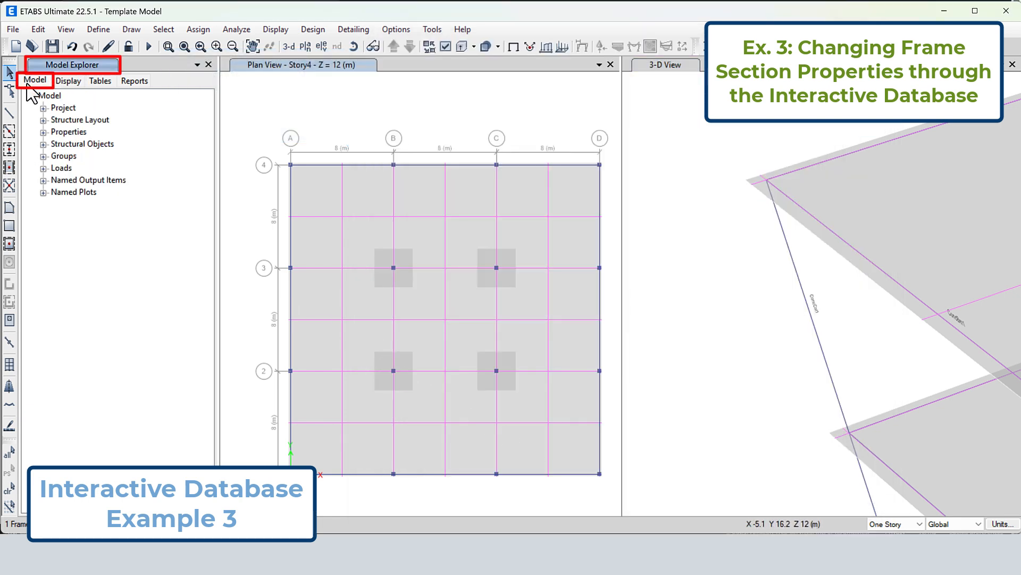
{"action": "left_click", "coordinate": [43, 132]}
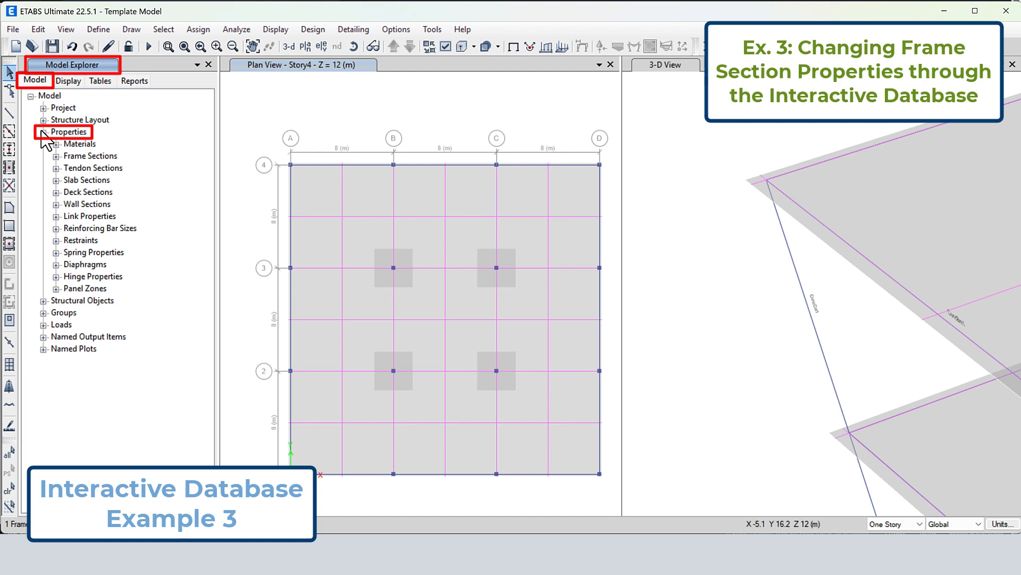
{"action": "left_click", "coordinate": [56, 156]}
{"action": "left_click", "coordinate": [93, 396]}
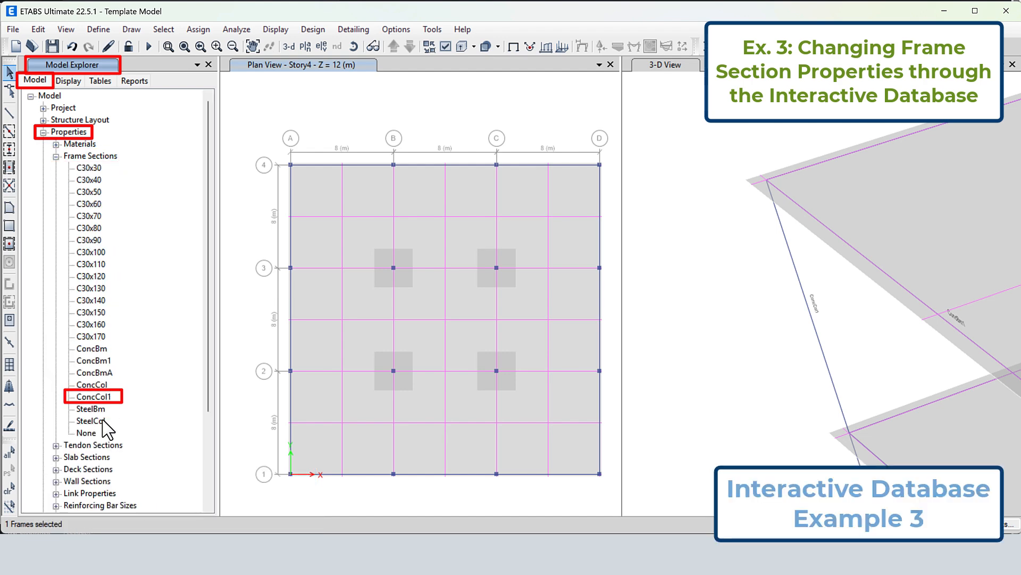
{"action": "right_click", "coordinate": [104, 398]}
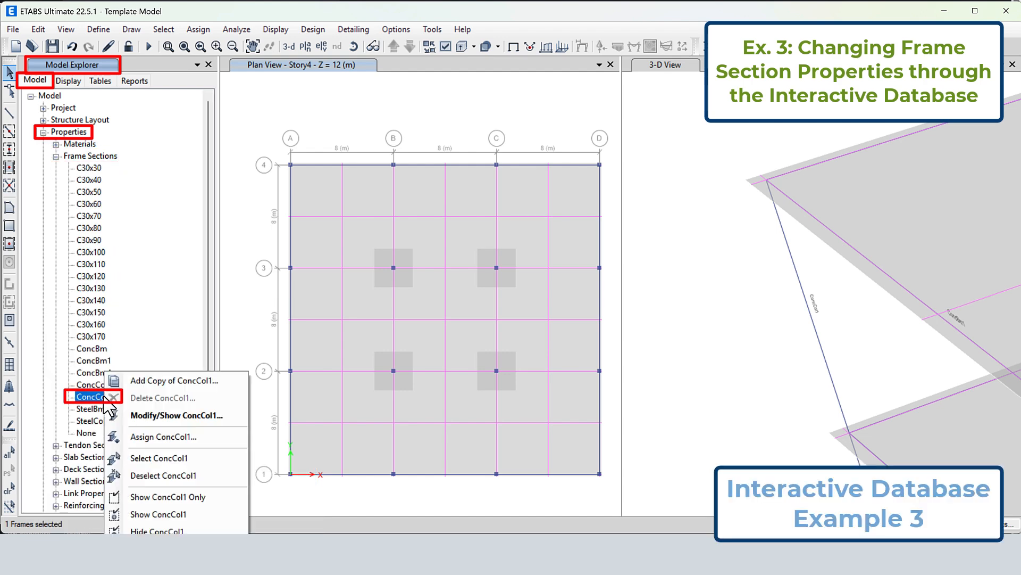
{"action": "left_click", "coordinate": [159, 459]}
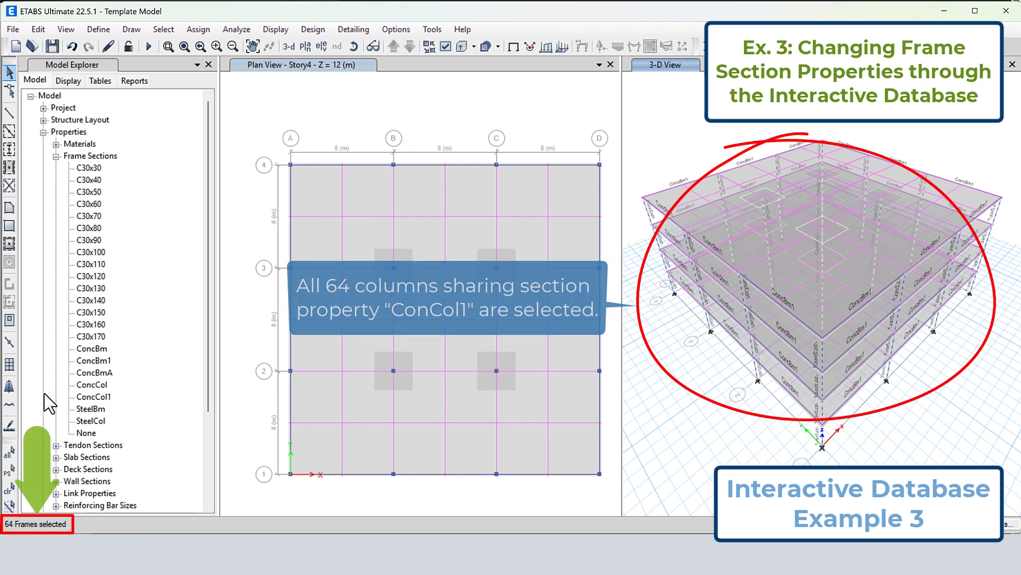
Open only the Frame Assignments - Section Properties table for interactive editing of the selected columns, excluding the Property Definitions tables
{"action": "left_click", "coordinate": [37, 29]}
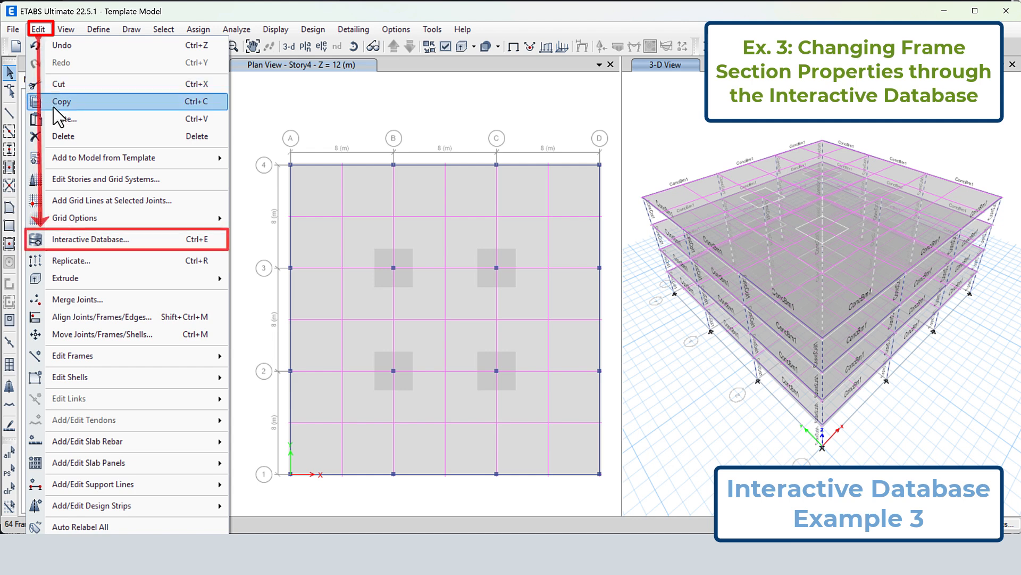
{"action": "left_click", "coordinate": [75, 240]}
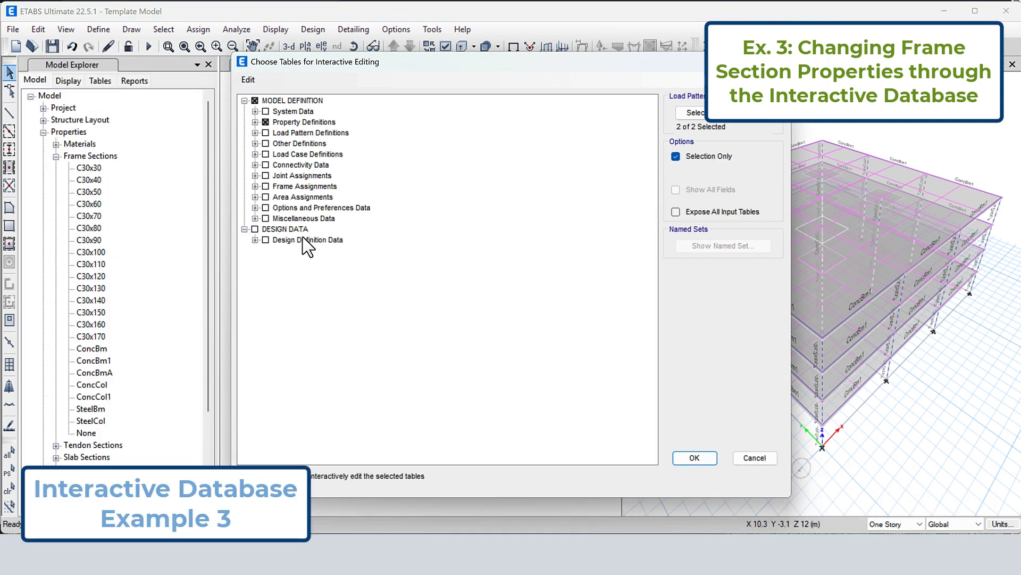
{"action": "left_click", "coordinate": [266, 122]}
{"action": "left_click", "coordinate": [255, 122]}
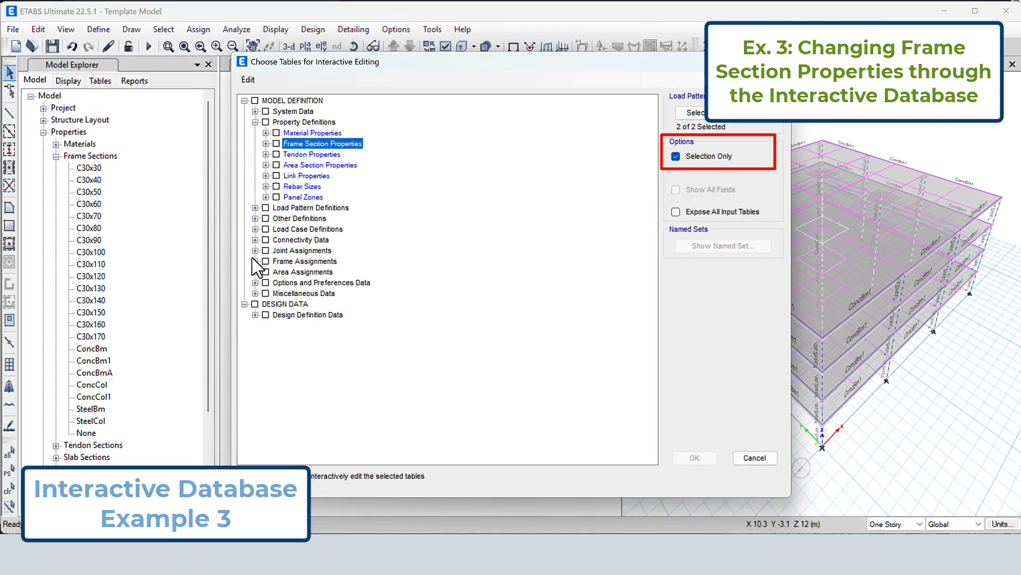
{"action": "left_click", "coordinate": [255, 261]}
{"action": "left_click", "coordinate": [266, 272]}
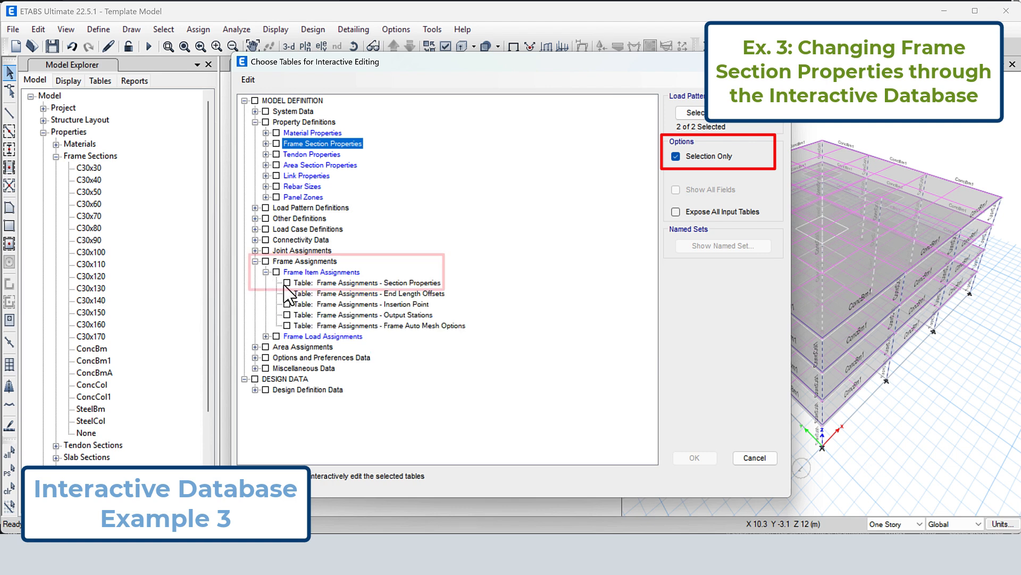
{"action": "left_click", "coordinate": [287, 283]}
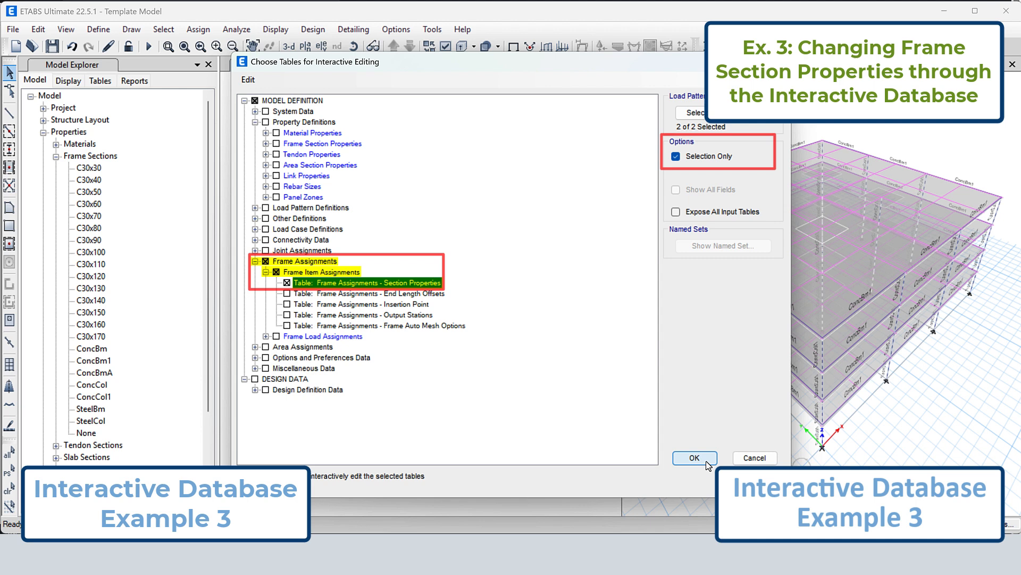
{"action": "left_click", "coordinate": [695, 458]}
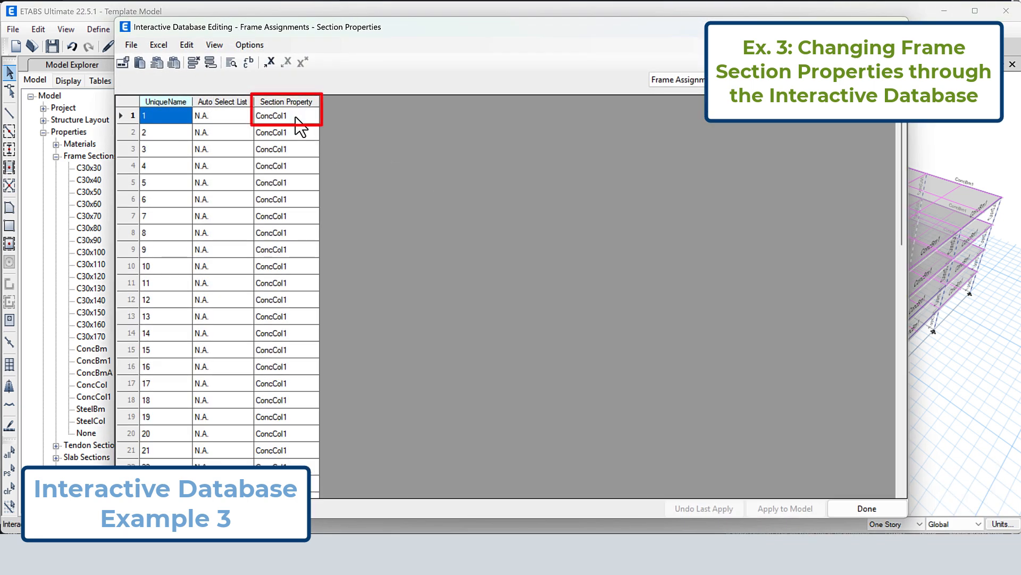
Set the section property of every listed column to C30x30, apply the edits to the model and close the table editor
{"action": "left_click", "coordinate": [295, 116]}
{"action": "left_click", "coordinate": [296, 117]}
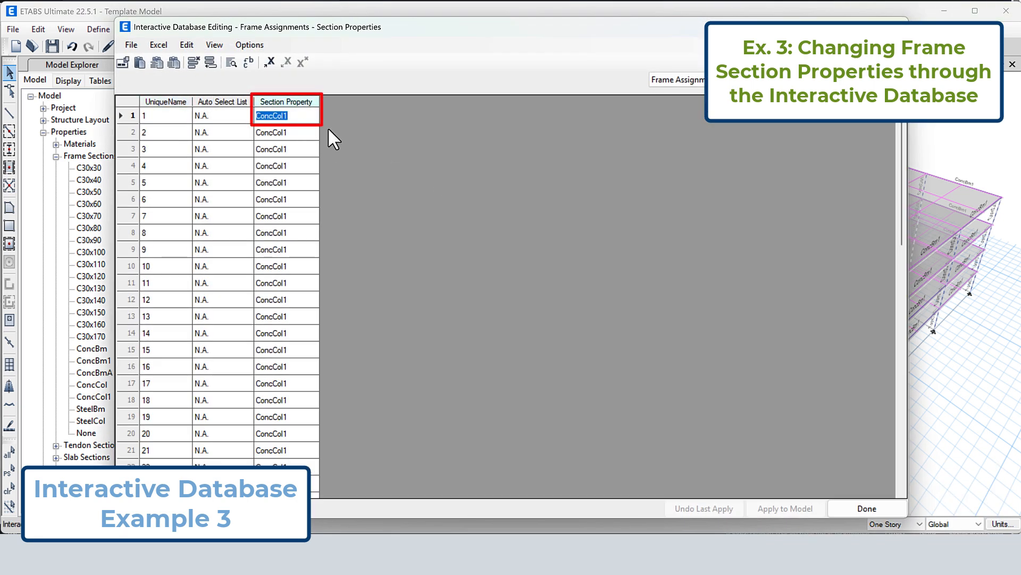
{"action": "type", "text": "C30x30"}
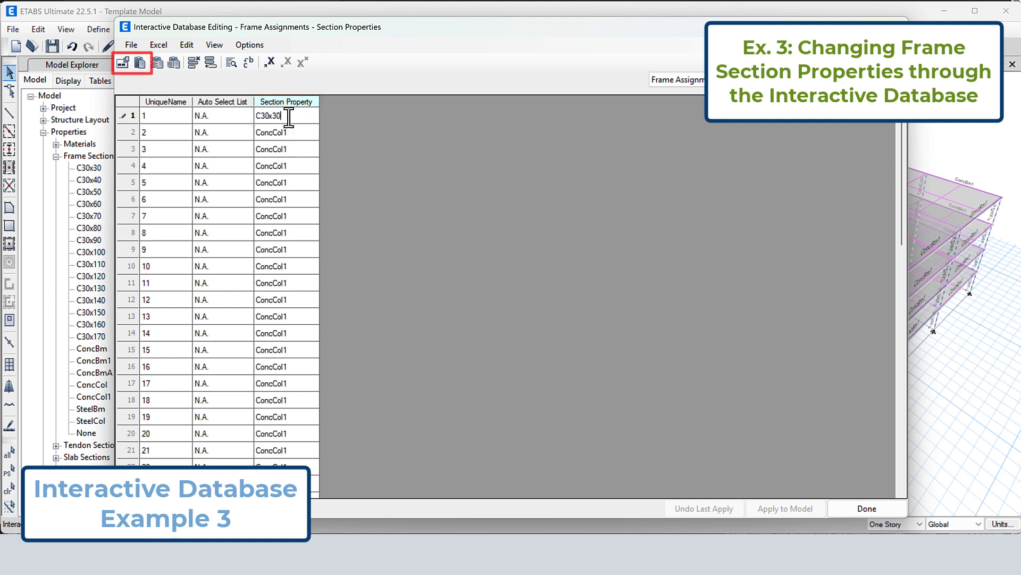
{"action": "left_click_drag", "start_coordinate": [287, 116], "coordinate": [287, 511]}
{"action": "left_click", "coordinate": [123, 63]}
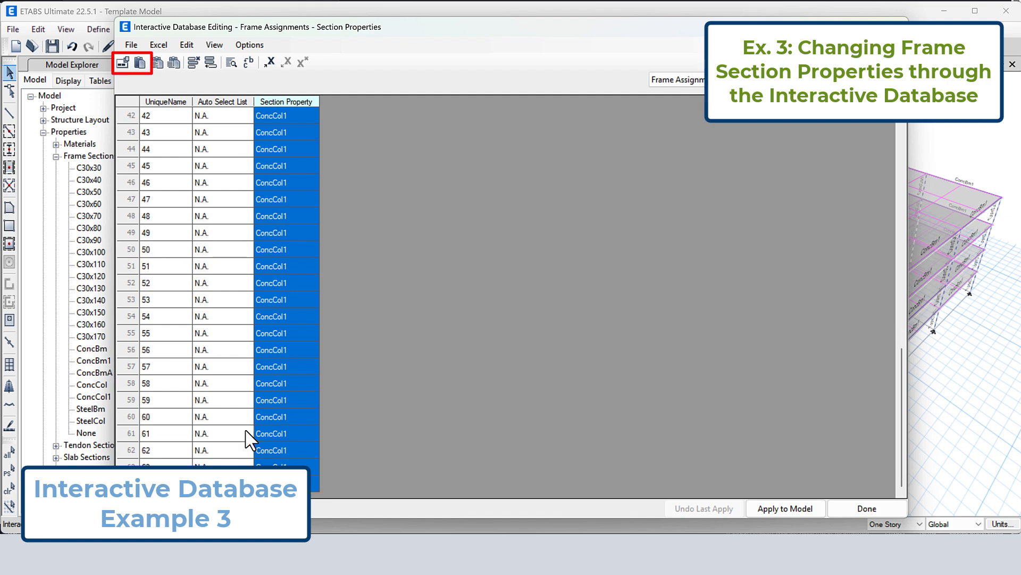
{"action": "left_click", "coordinate": [140, 63]}
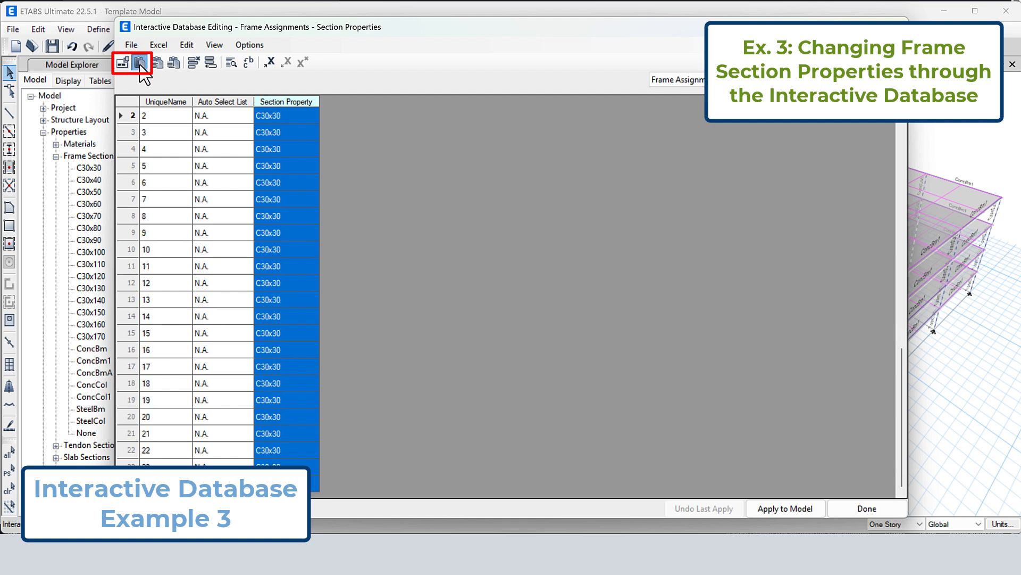
{"action": "left_click", "coordinate": [788, 505]}
{"action": "left_click", "coordinate": [853, 510]}
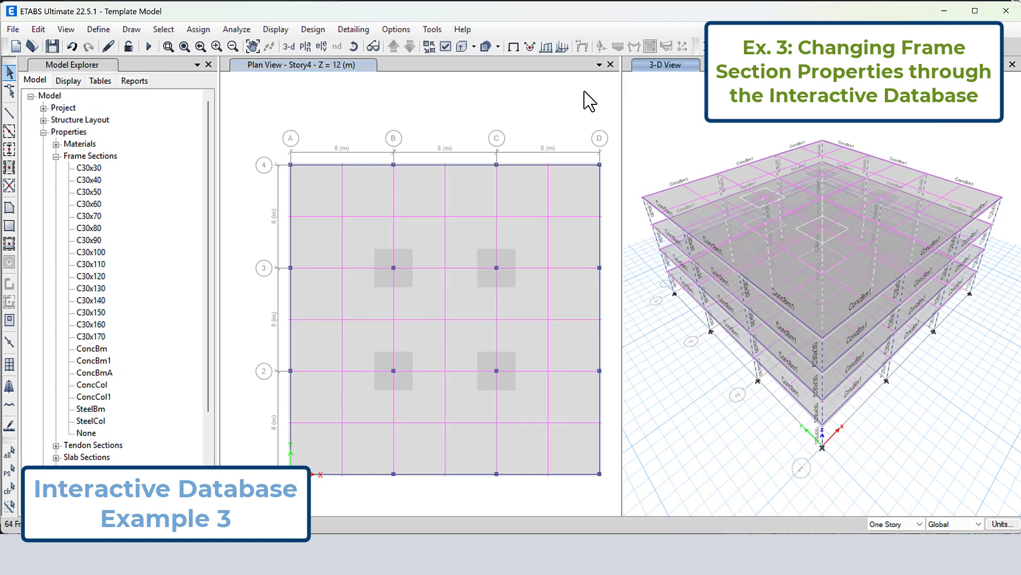
Check the section property assigned to the Story4 corner column in the 3-D view
{"action": "left_click", "coordinate": [168, 46]}
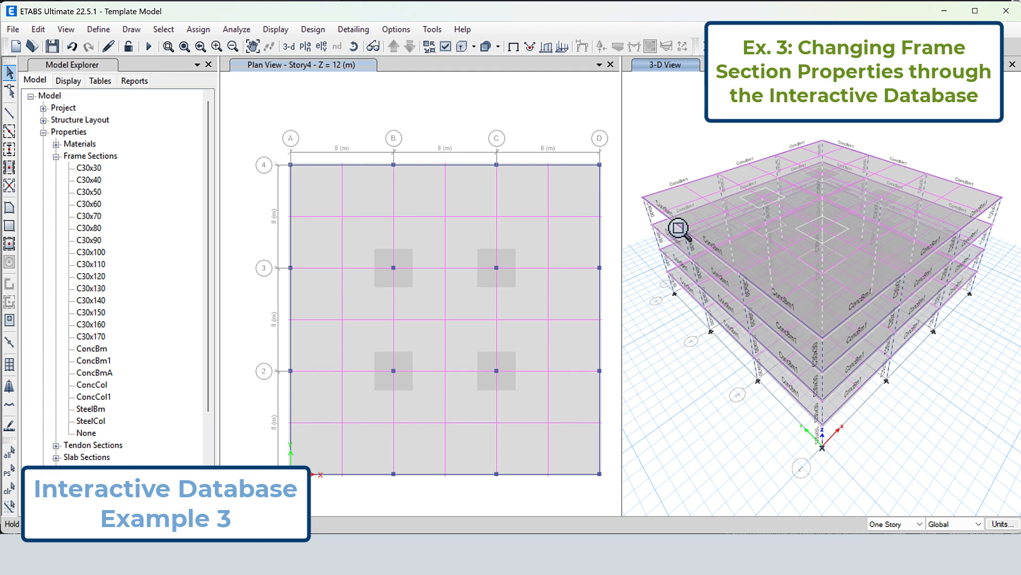
{"action": "left_click_drag", "start_coordinate": [648, 195], "coordinate": [676, 244]}
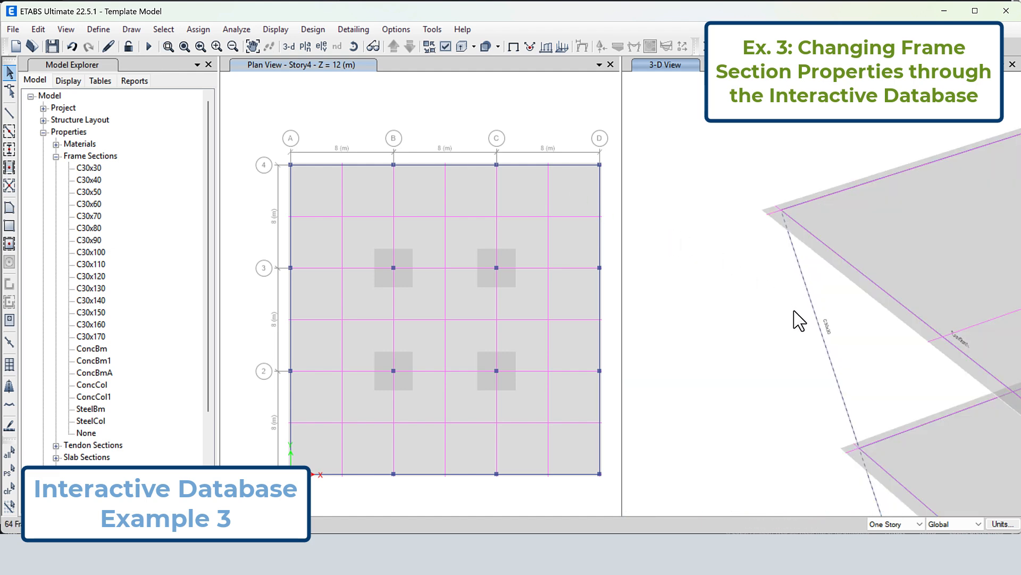
{"action": "right_click", "coordinate": [817, 319]}
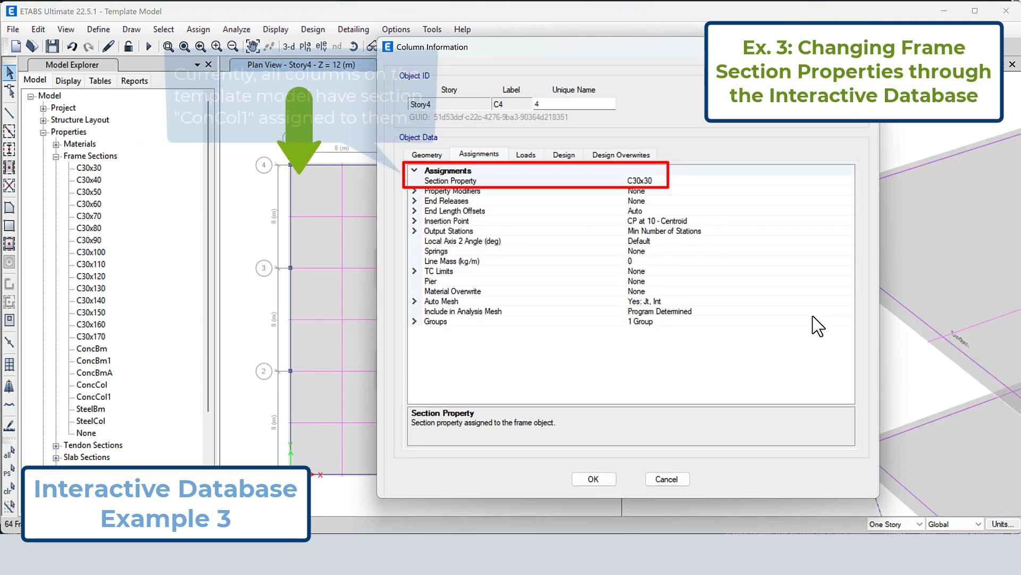
{"action": "left_click", "coordinate": [669, 181]}
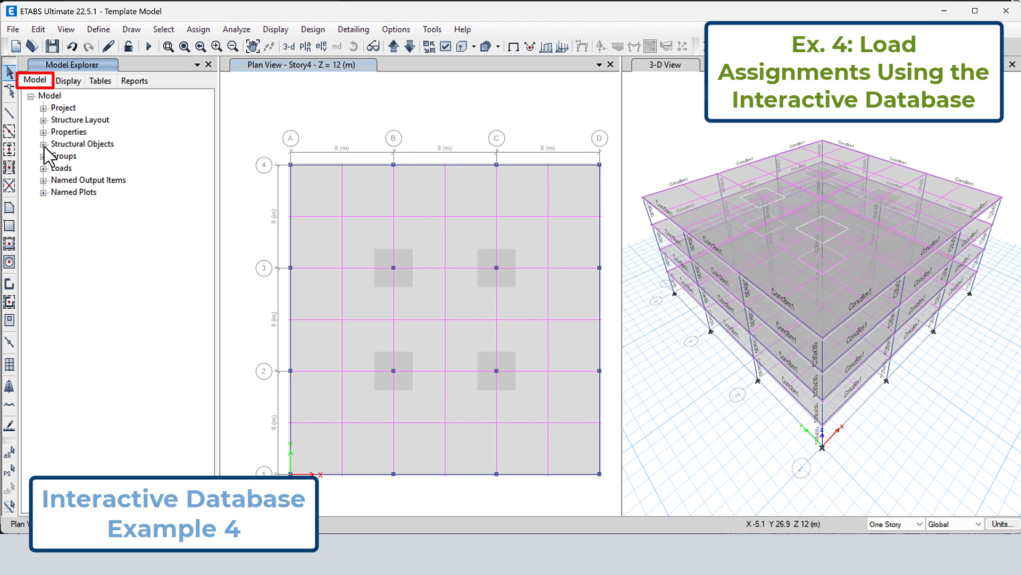
Examine the load patterns listed under Loads in the model tree, including the Live pattern
{"action": "left_click", "coordinate": [44, 168]}
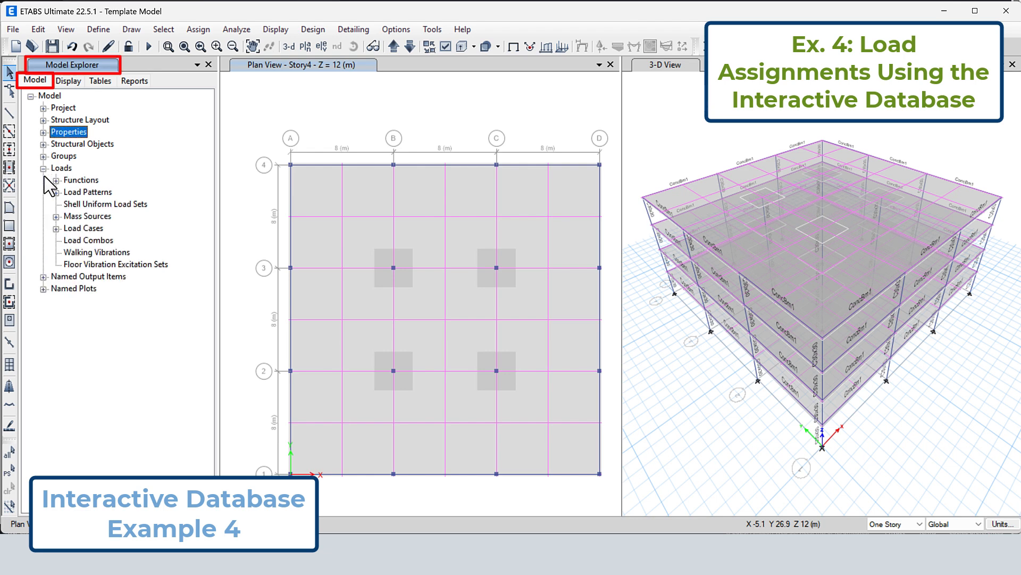
{"action": "left_click", "coordinate": [56, 193]}
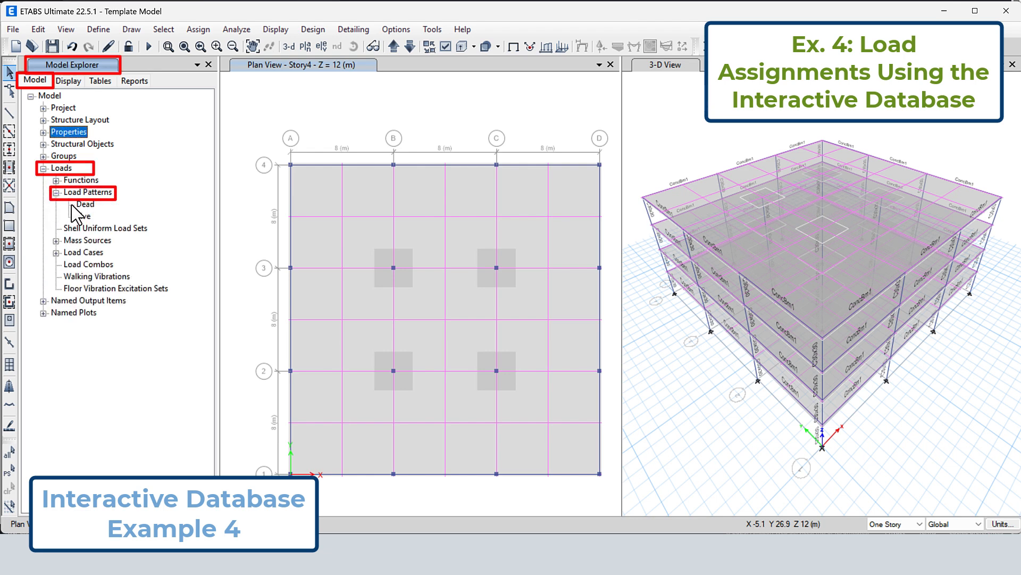
{"action": "left_click", "coordinate": [84, 216]}
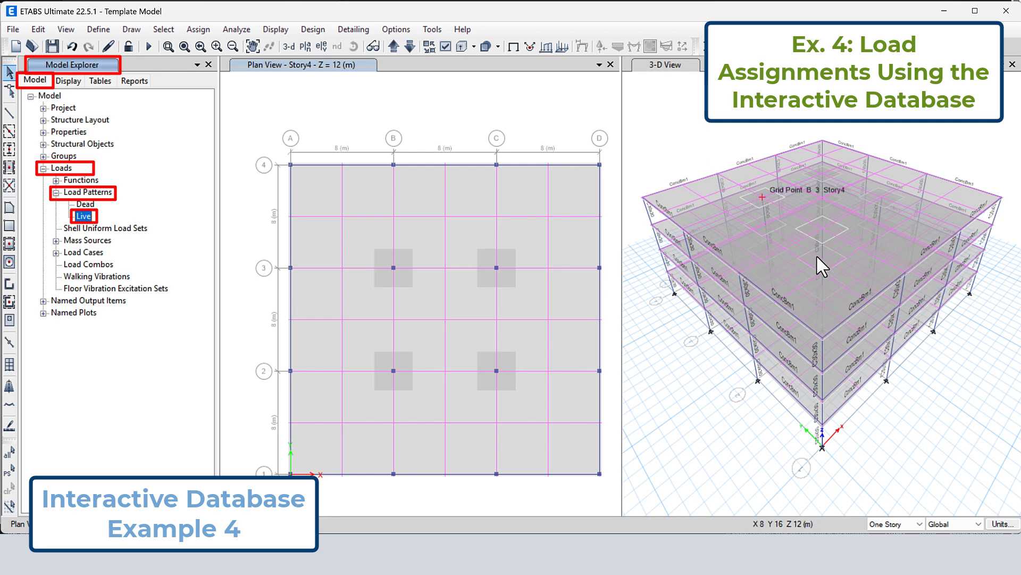
Assign a 5 kN/m uniform Live load in the Gravity direction to the Story4 beam on grid line 1 between A and B
{"action": "left_click", "coordinate": [844, 323]}
{"action": "left_click", "coordinate": [844, 322]}
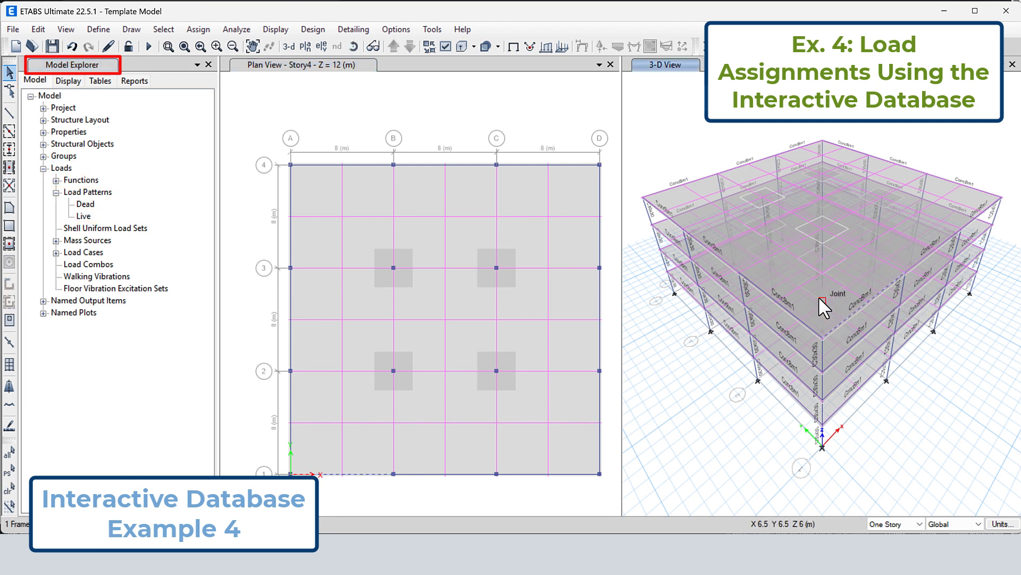
{"action": "left_click", "coordinate": [199, 29]}
{"action": "mouse_move", "coordinate": [345, 154]}
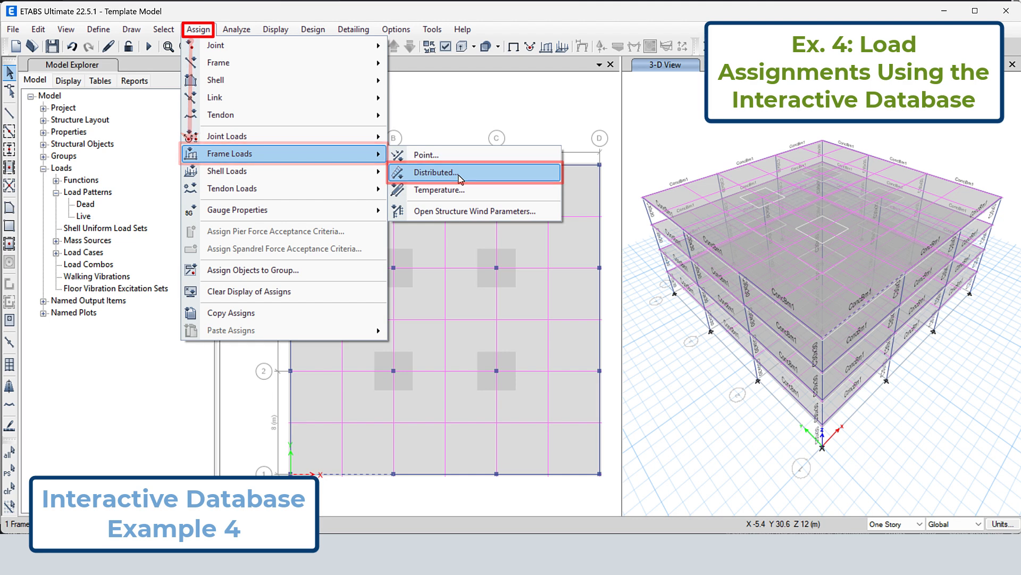
{"action": "left_click", "coordinate": [435, 173]}
{"action": "left_click", "coordinate": [509, 174]}
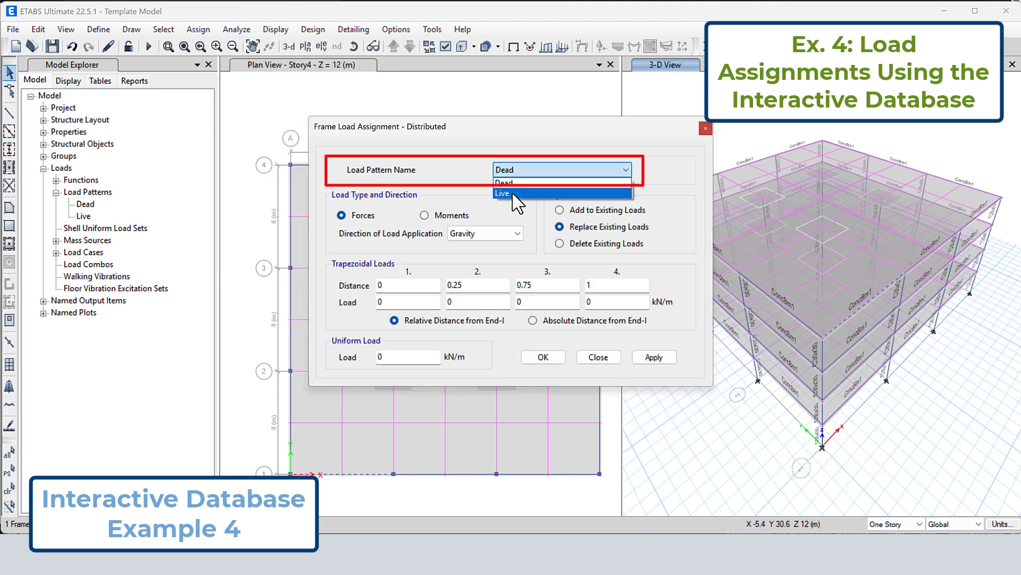
{"action": "left_click", "coordinate": [514, 193]}
{"action": "left_click", "coordinate": [486, 237]}
{"action": "left_click", "coordinate": [486, 234]}
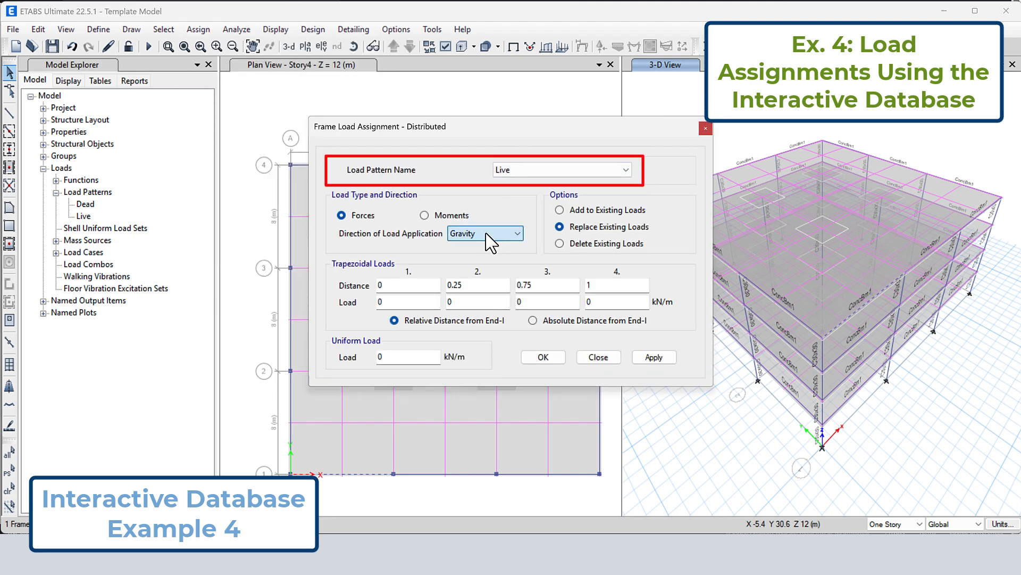
{"action": "left_click_drag", "start_coordinate": [401, 357], "coordinate": [342, 357]}
{"action": "type", "text": "5"}
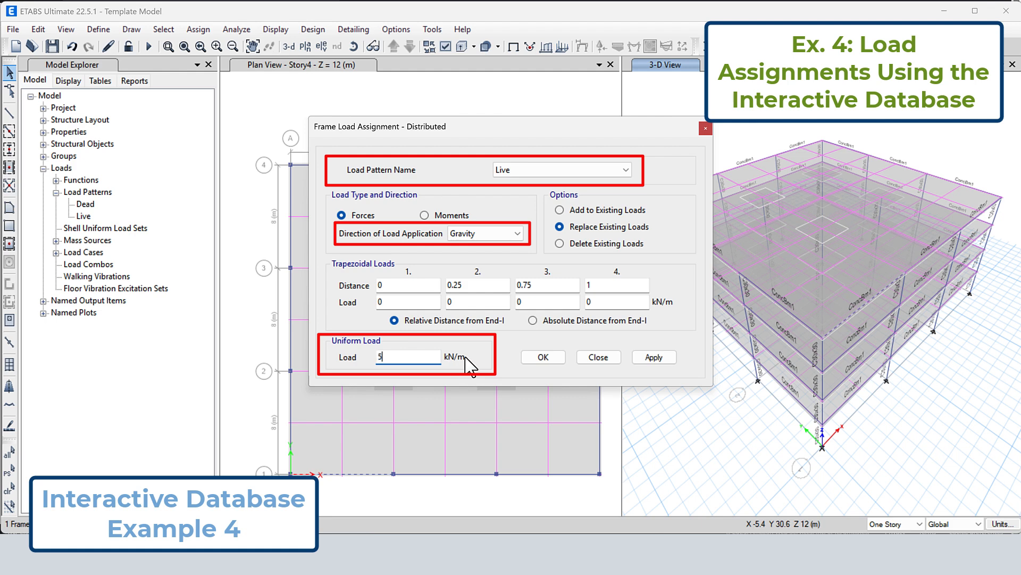
{"action": "left_click", "coordinate": [543, 358]}
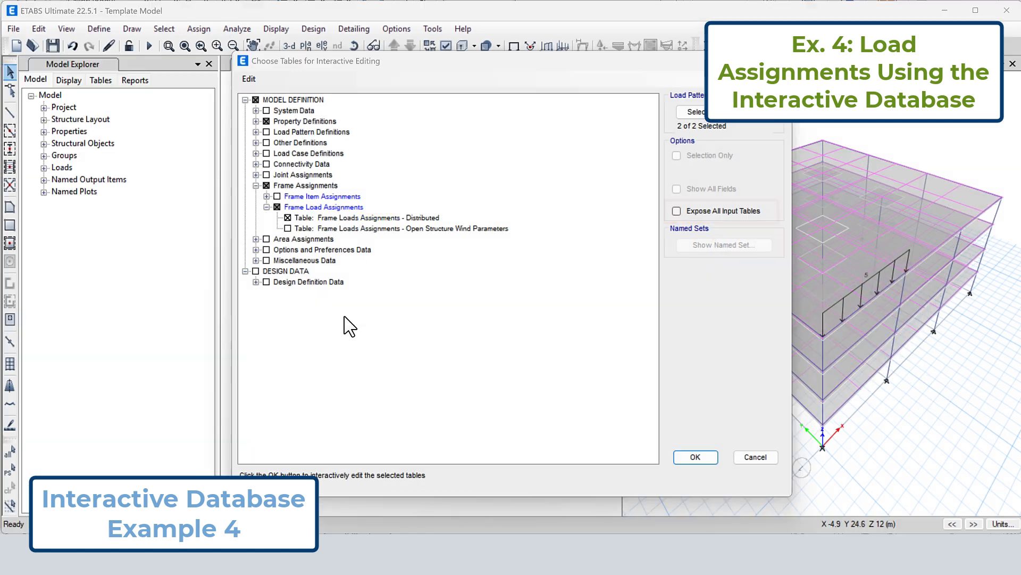
Expose all input tables and add the Load Combination Definitions table to the tables opened for interactive editing
{"action": "left_click", "coordinate": [677, 211]}
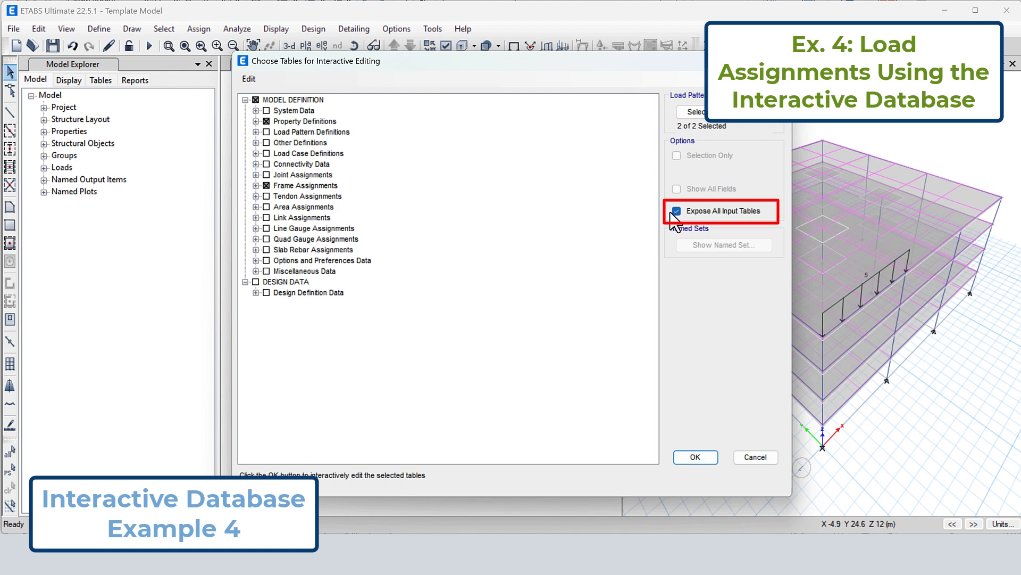
{"action": "left_click", "coordinate": [255, 153]}
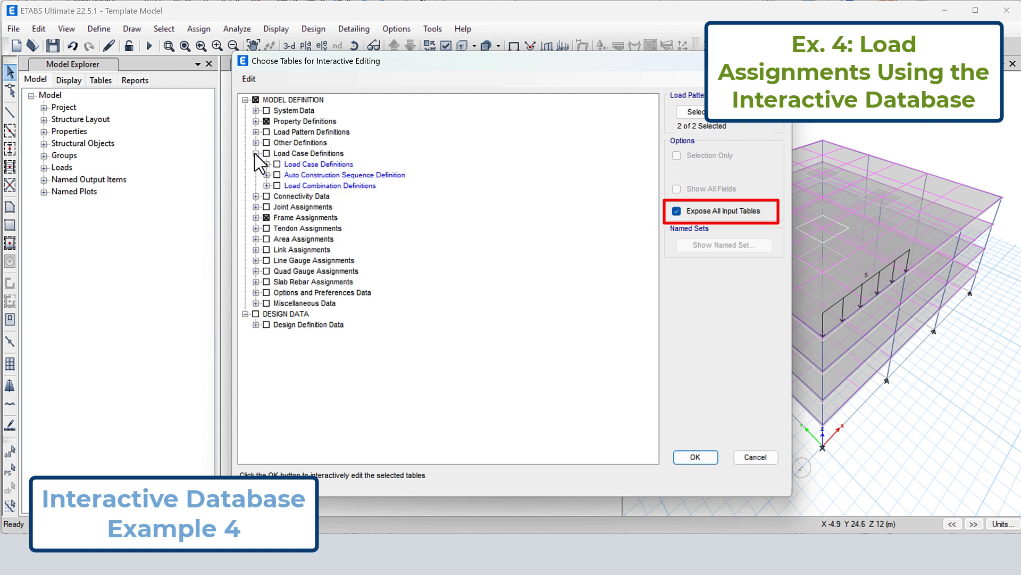
{"action": "left_click", "coordinate": [267, 186]}
{"action": "left_click", "coordinate": [288, 196]}
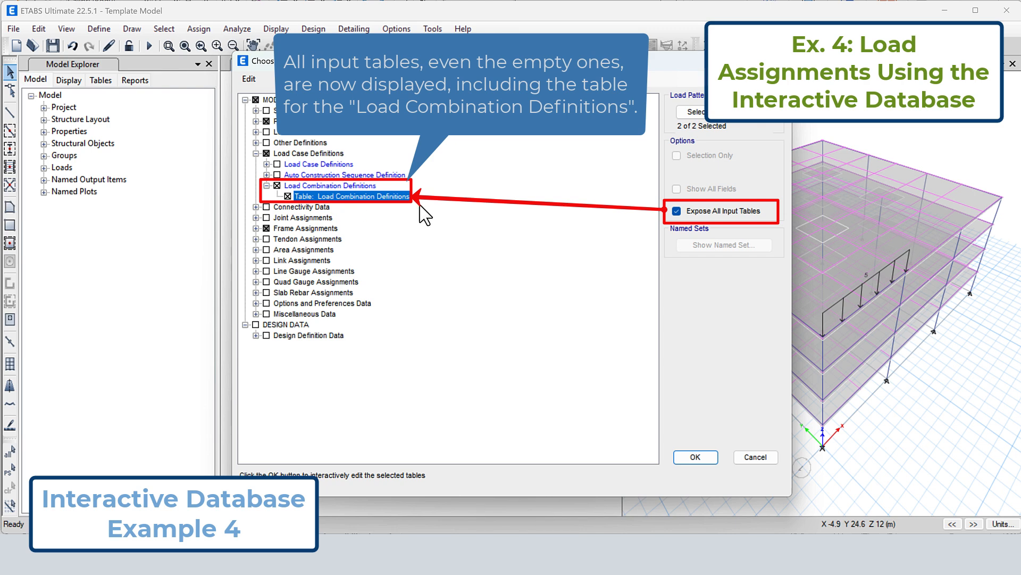
{"action": "left_click", "coordinate": [697, 456]}
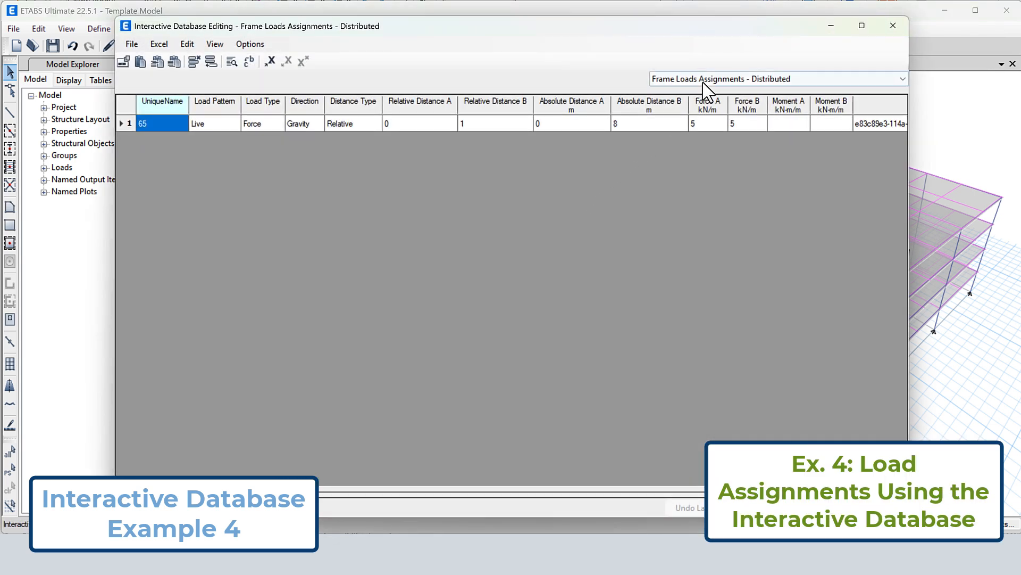
Examine the Load Combination Definitions table and the Frame Loads Assignments - Distributed table, then leave the table editor
{"action": "left_click", "coordinate": [707, 80]}
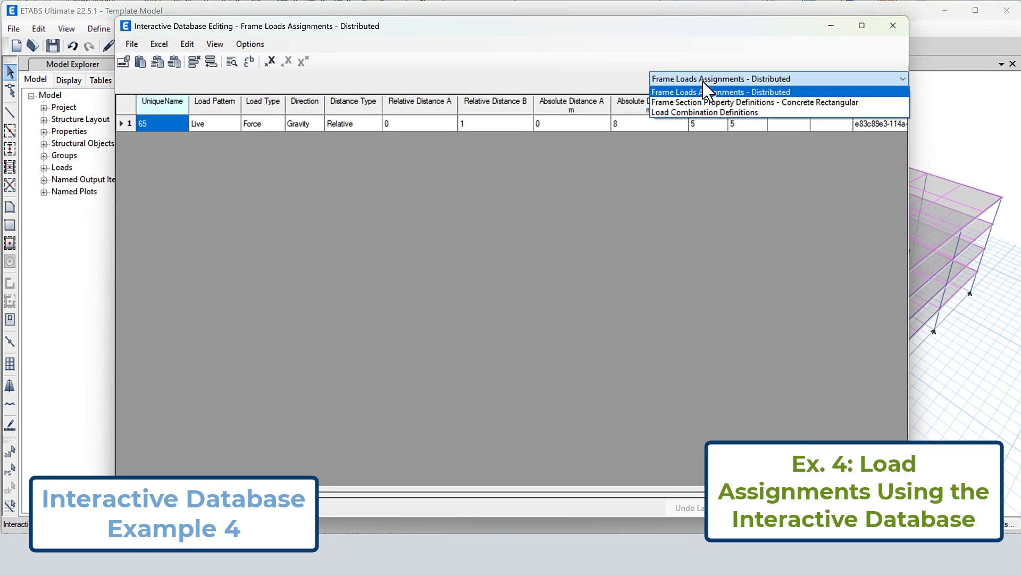
{"action": "left_click", "coordinate": [706, 112]}
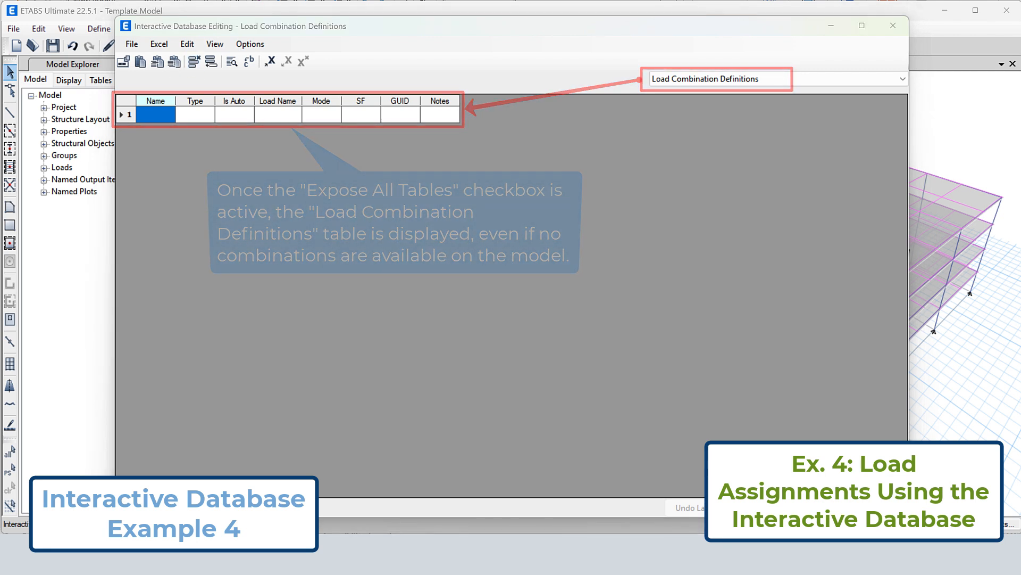
{"action": "left_click", "coordinate": [709, 85]}
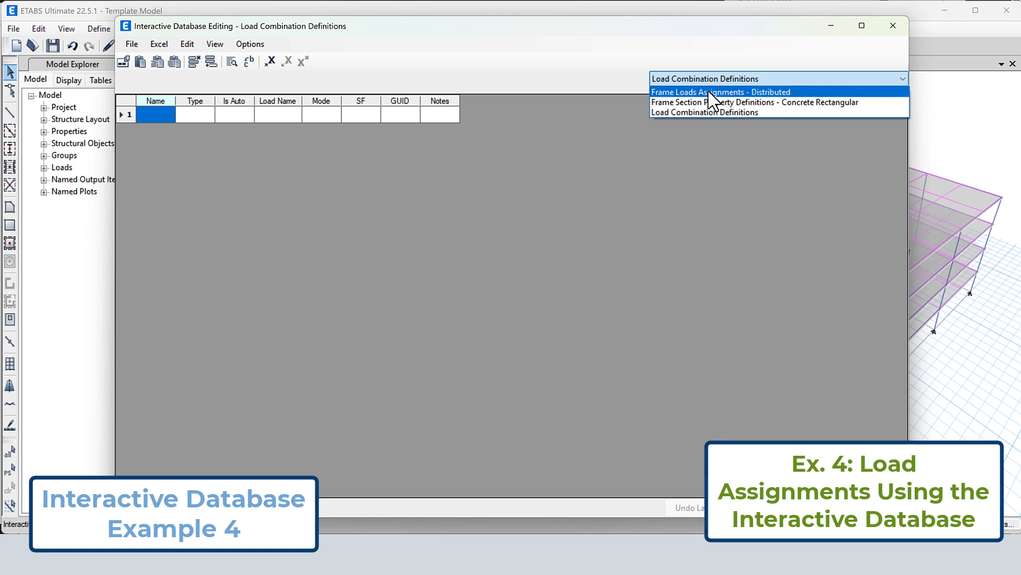
{"action": "left_click", "coordinate": [710, 89]}
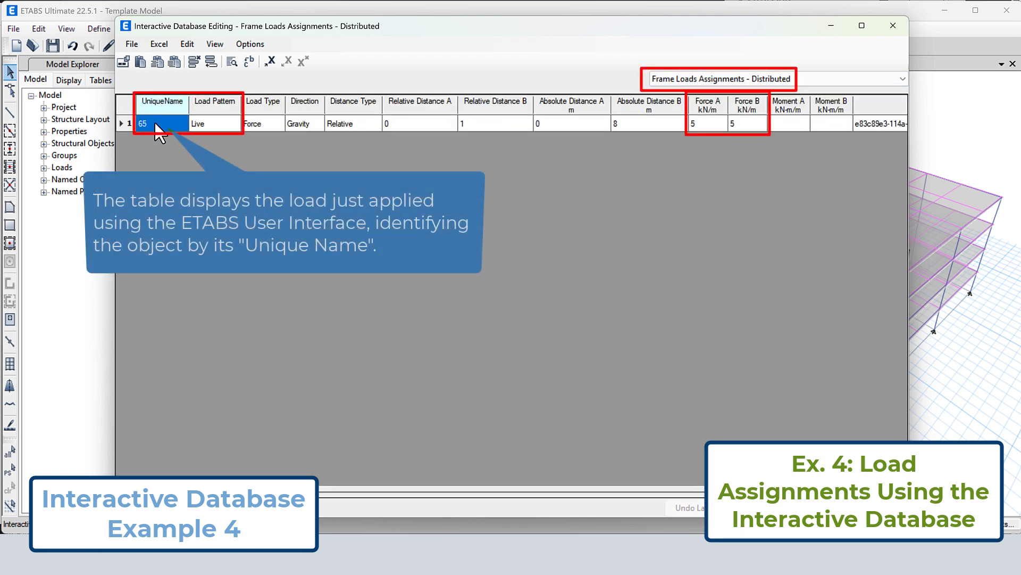
{"action": "left_click", "coordinate": [279, 0]}
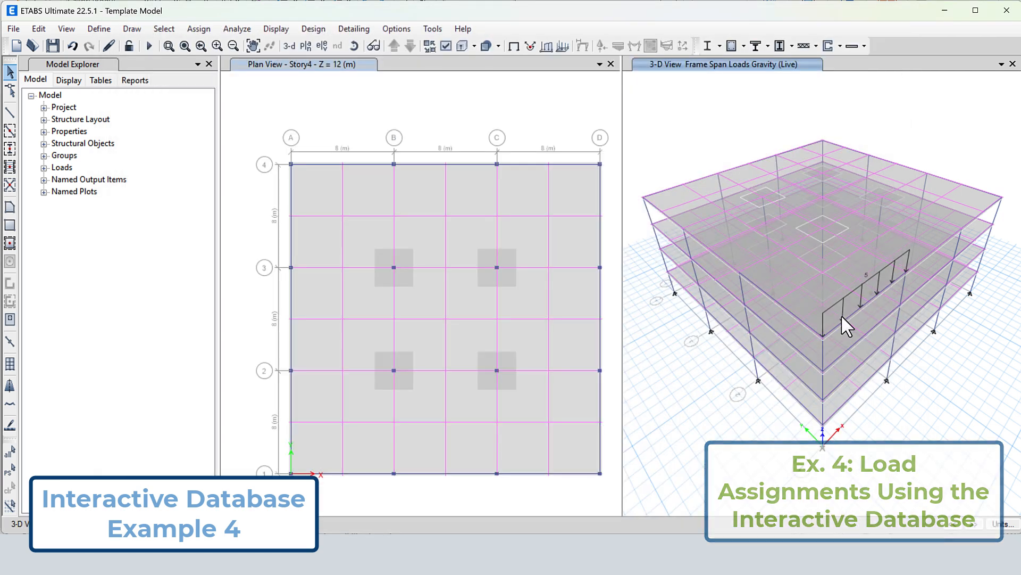
Check the label and unique name of the loaded Story4 beam in its object information
{"action": "right_click", "coordinate": [848, 315]}
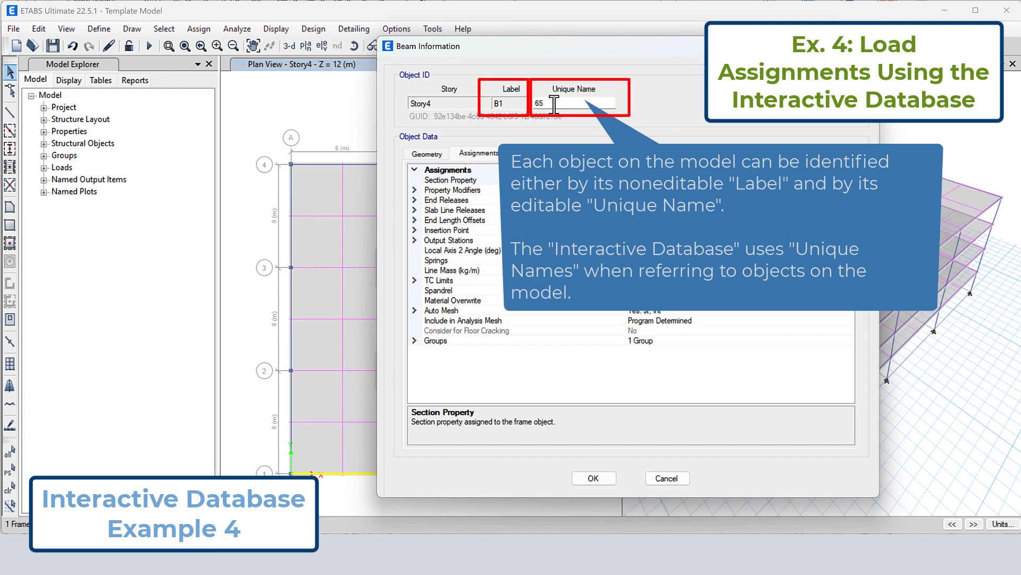
{"action": "double_click", "coordinate": [552, 104]}
{"action": "left_click", "coordinate": [594, 478]}
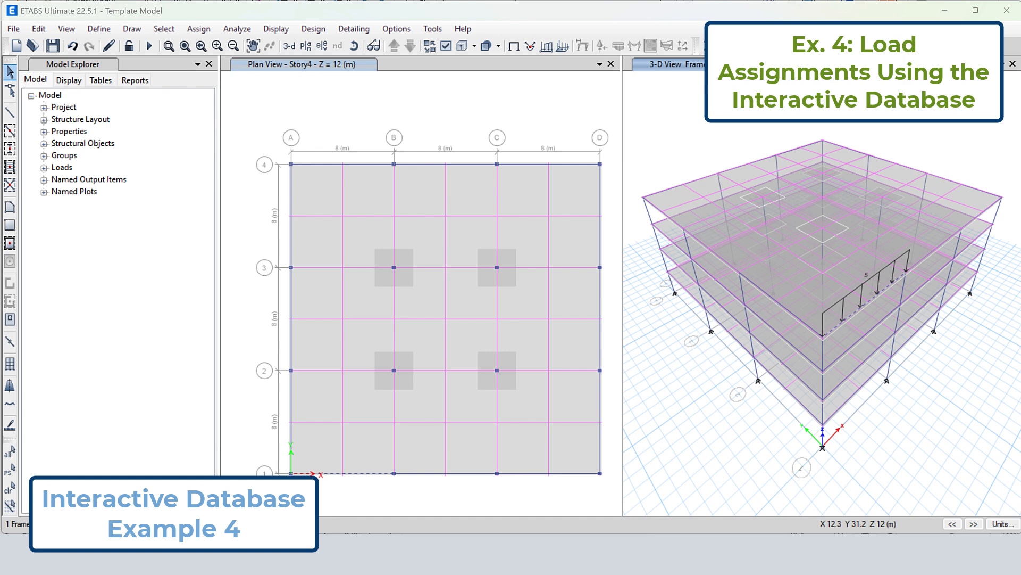
Display the frame section names in the 3-D view
{"action": "left_click", "coordinate": [69, 80]}
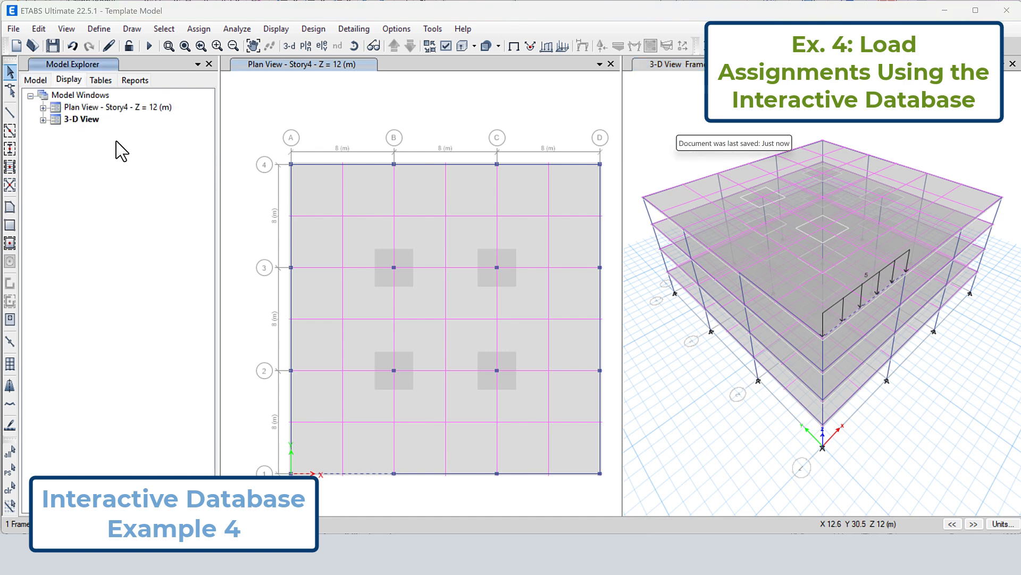
{"action": "left_click", "coordinate": [43, 119]}
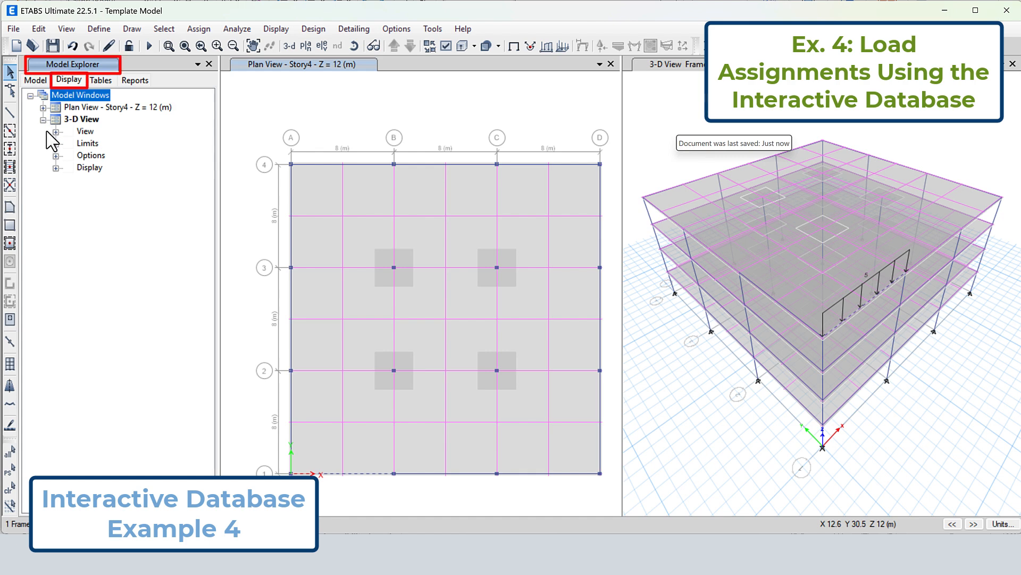
{"action": "left_click", "coordinate": [56, 156]}
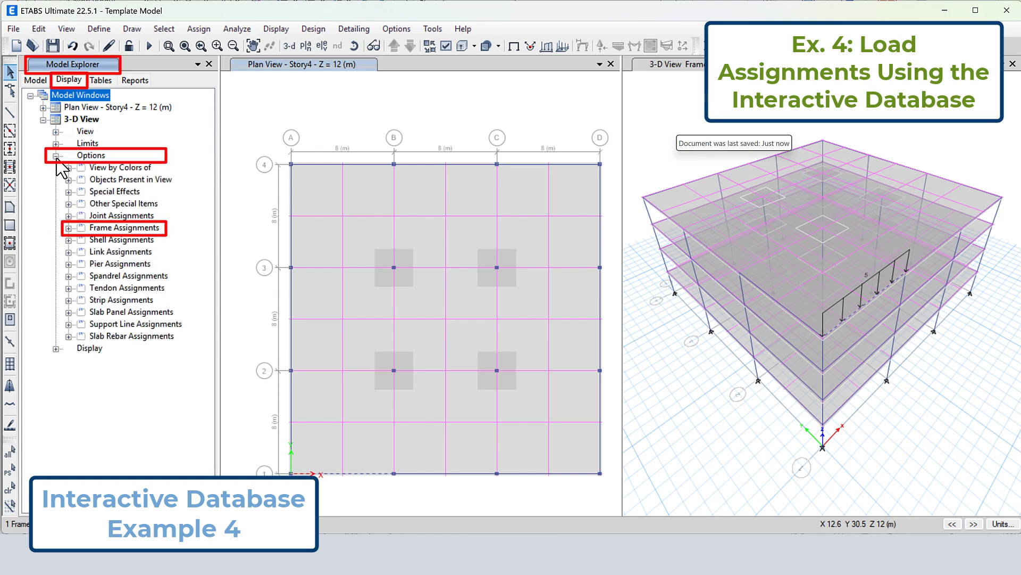
{"action": "left_click", "coordinate": [68, 229]}
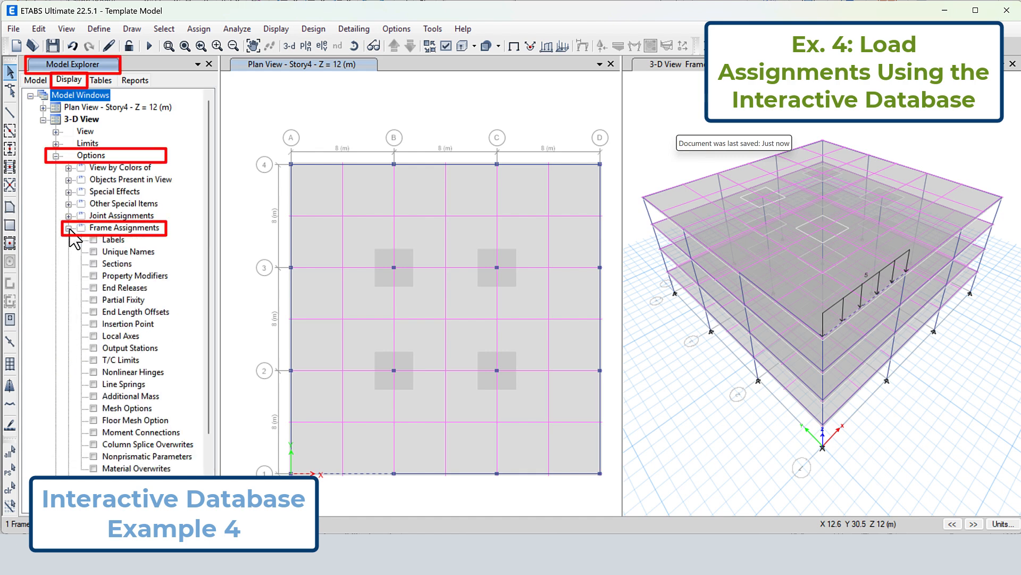
{"action": "left_click", "coordinate": [94, 264]}
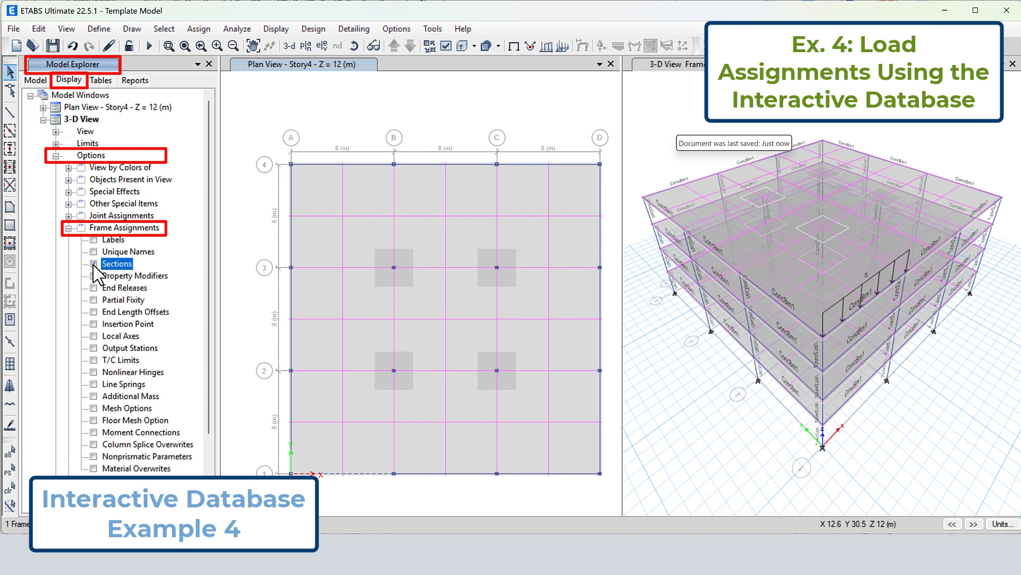
Check the section property assigned to the loaded Story4 beam in its object information
{"action": "left_click", "coordinate": [168, 46]}
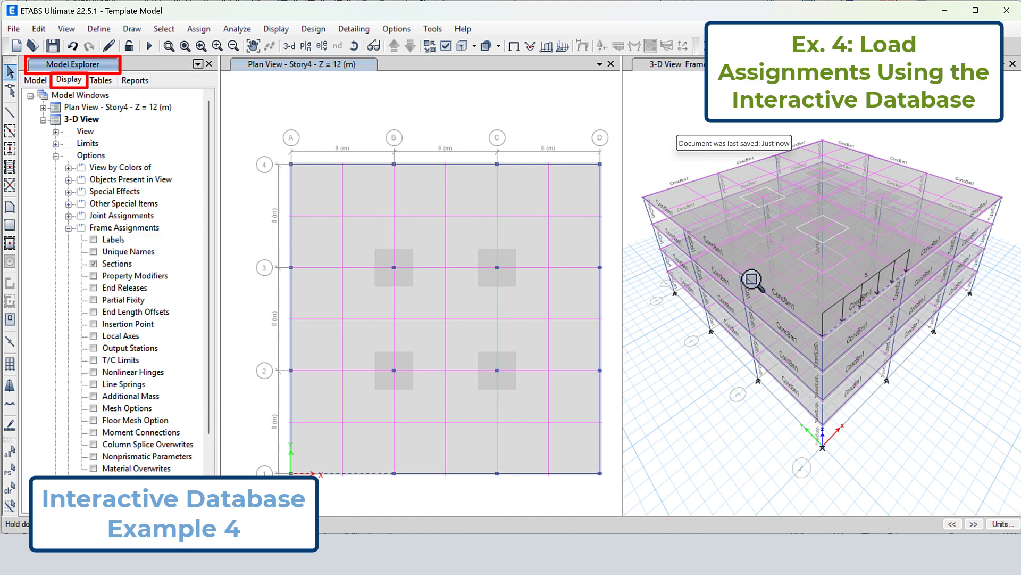
{"action": "left_click_drag", "start_coordinate": [840, 256], "coordinate": [902, 319]}
{"action": "right_click", "coordinate": [891, 306]}
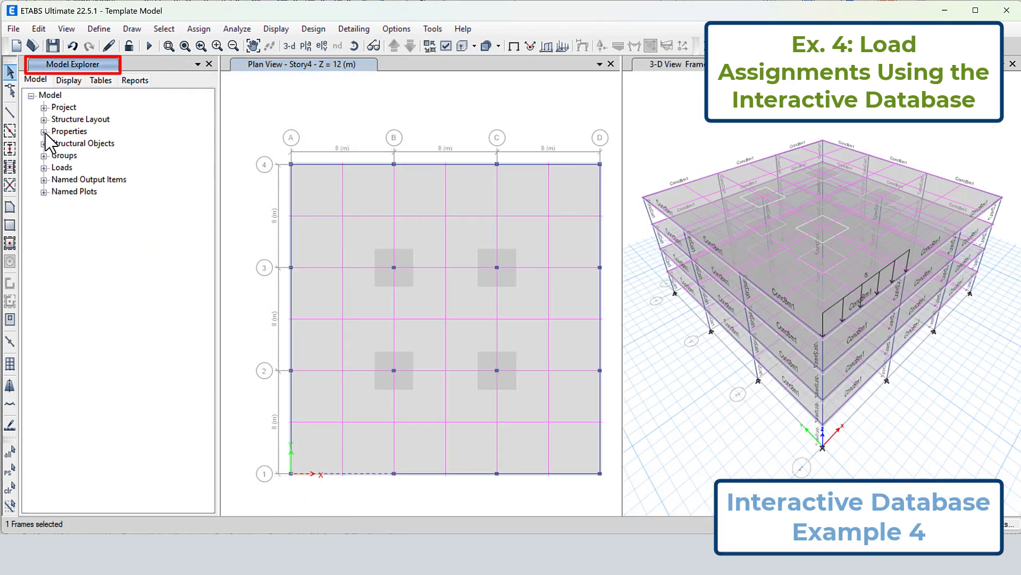
Select all frames in the model that use the ConcBm1 frame section
{"action": "left_click", "coordinate": [44, 132]}
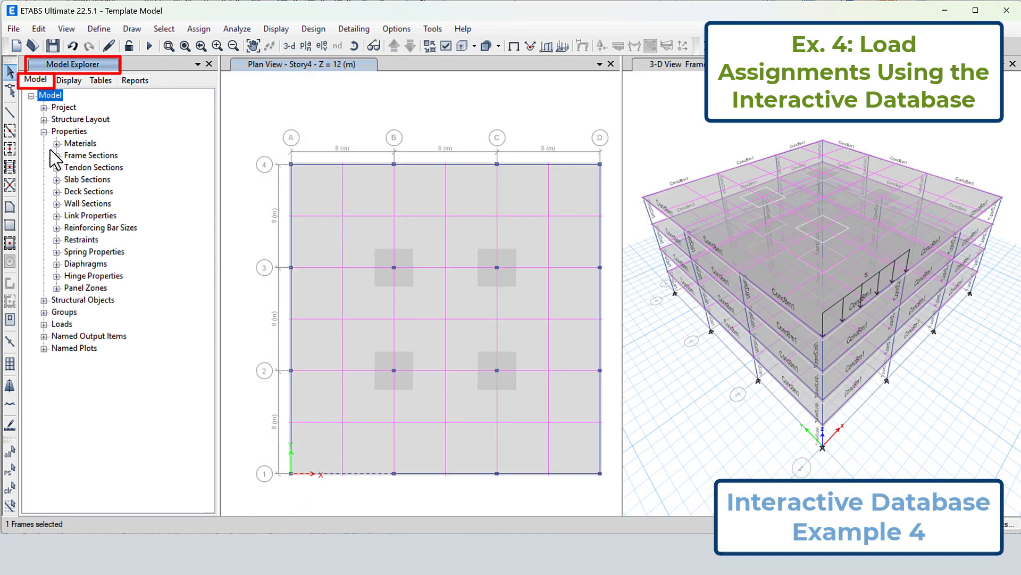
{"action": "left_click", "coordinate": [57, 155]}
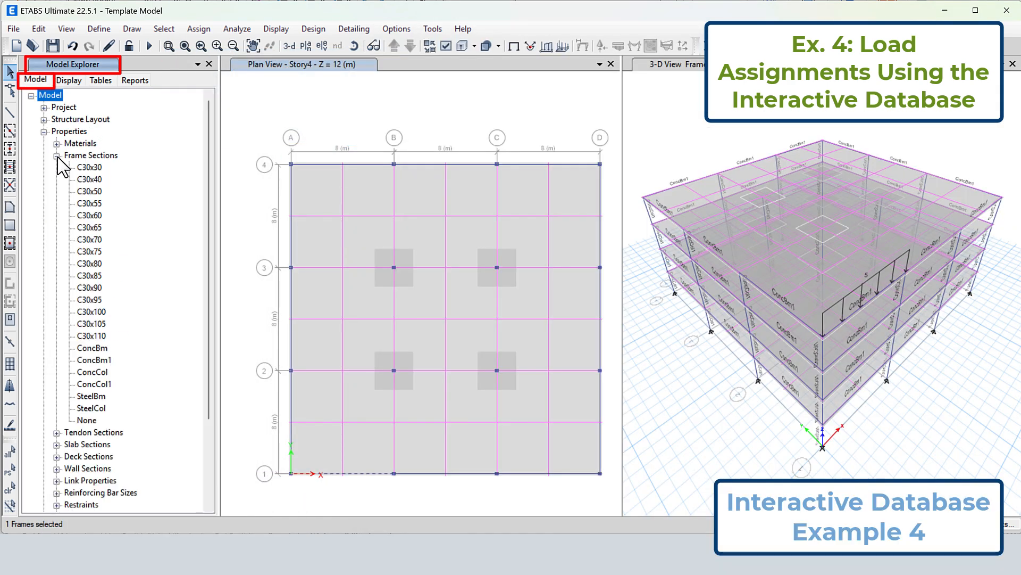
{"action": "left_click", "coordinate": [104, 361]}
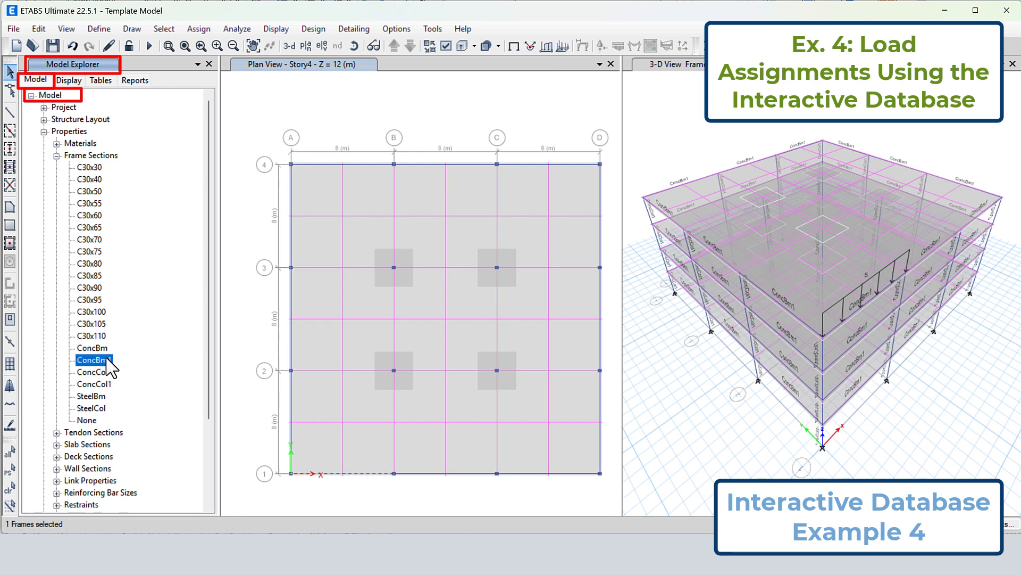
{"action": "right_click", "coordinate": [112, 362]}
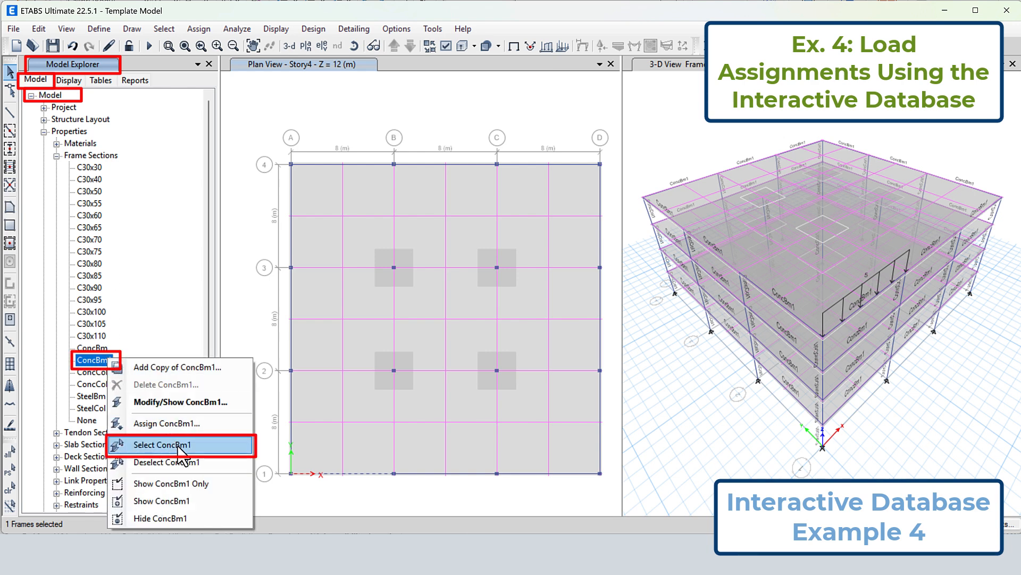
{"action": "left_click", "coordinate": [211, 446]}
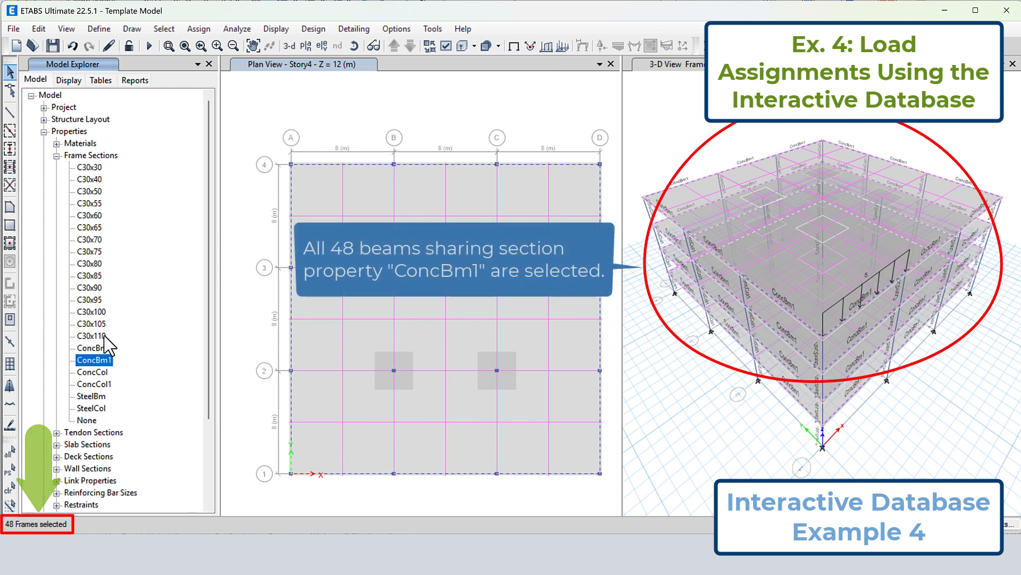
Open only the Beam Object Connectivity and Frame Loads Assignments - Distributed tables for interactive editing of the selected beams
{"action": "left_click", "coordinate": [39, 29]}
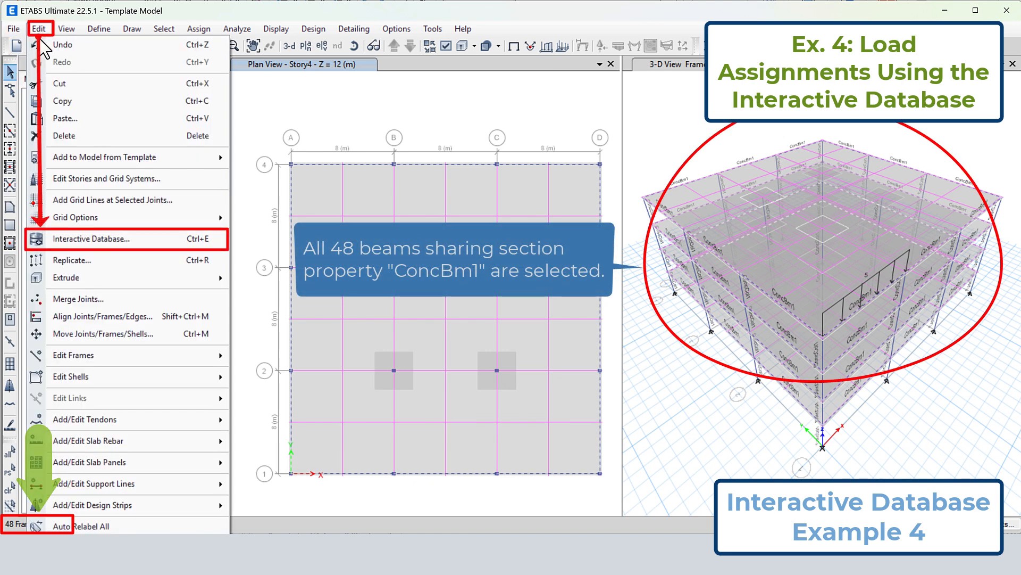
{"action": "left_click", "coordinate": [94, 239]}
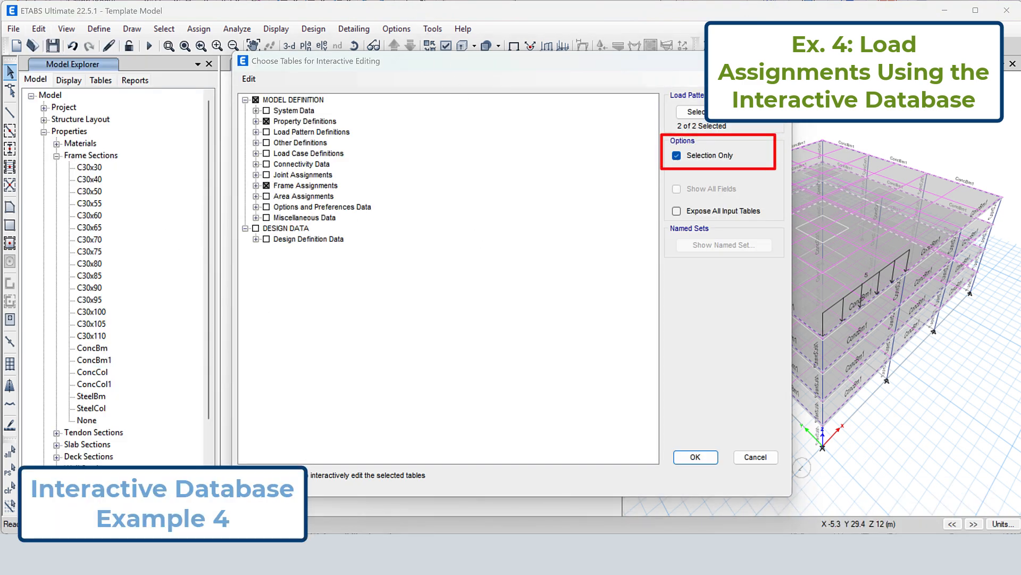
{"action": "left_click", "coordinate": [266, 121]}
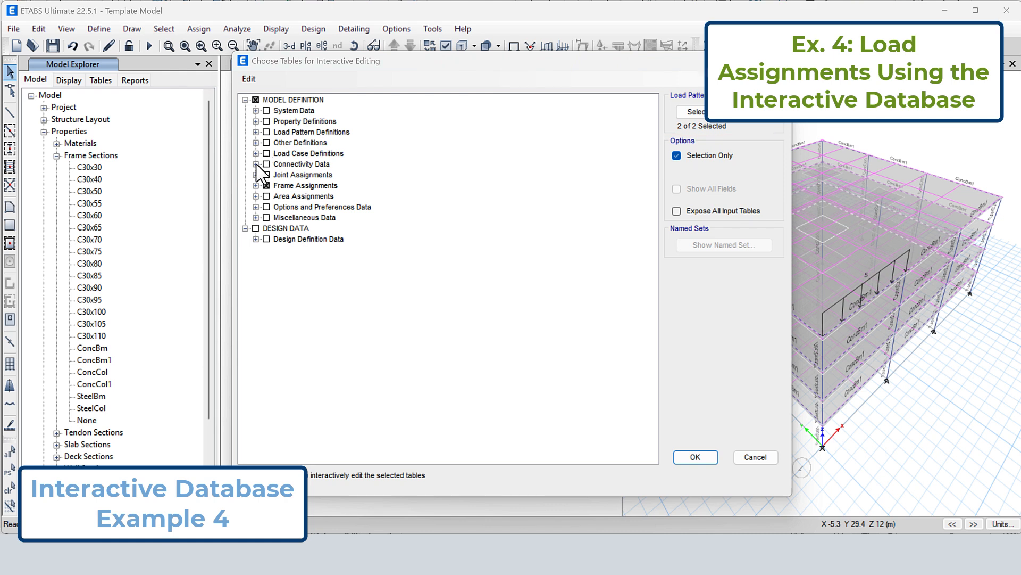
{"action": "left_click", "coordinate": [256, 163]}
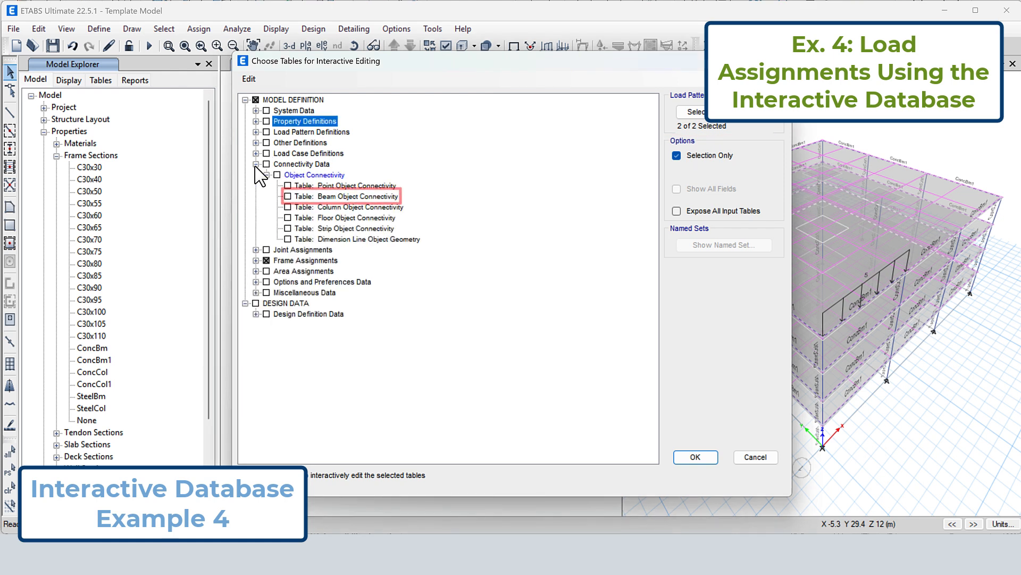
{"action": "left_click", "coordinate": [305, 198]}
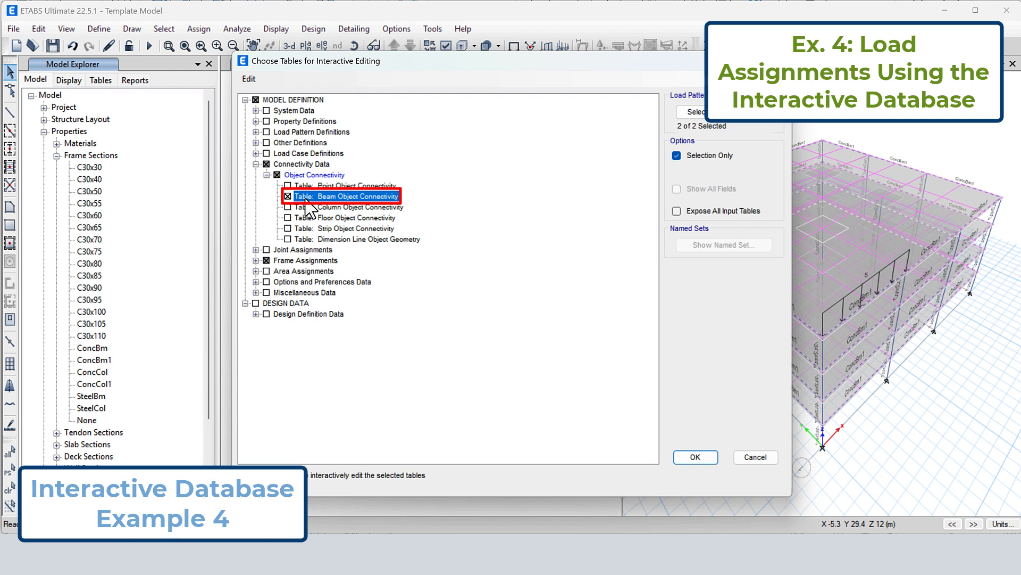
{"action": "left_click", "coordinate": [256, 260]}
{"action": "left_click", "coordinate": [266, 282]}
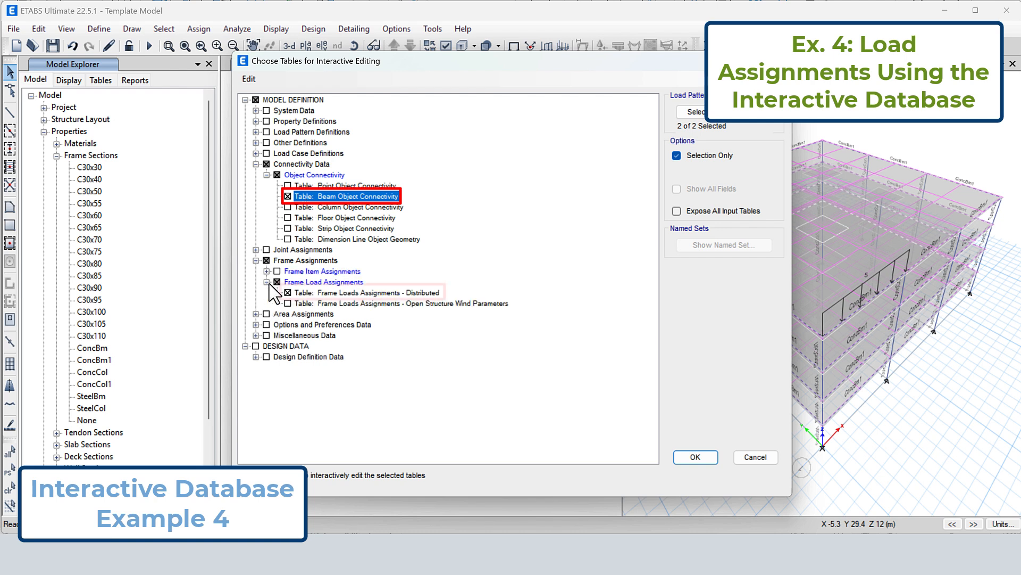
{"action": "left_click", "coordinate": [357, 293]}
{"action": "left_click", "coordinate": [695, 456]}
Copy the unique names of beams 66 through 112 from the Beam Object Connectivity table
{"action": "left_click_drag", "start_coordinate": [903, 114], "coordinate": [893, 327]}
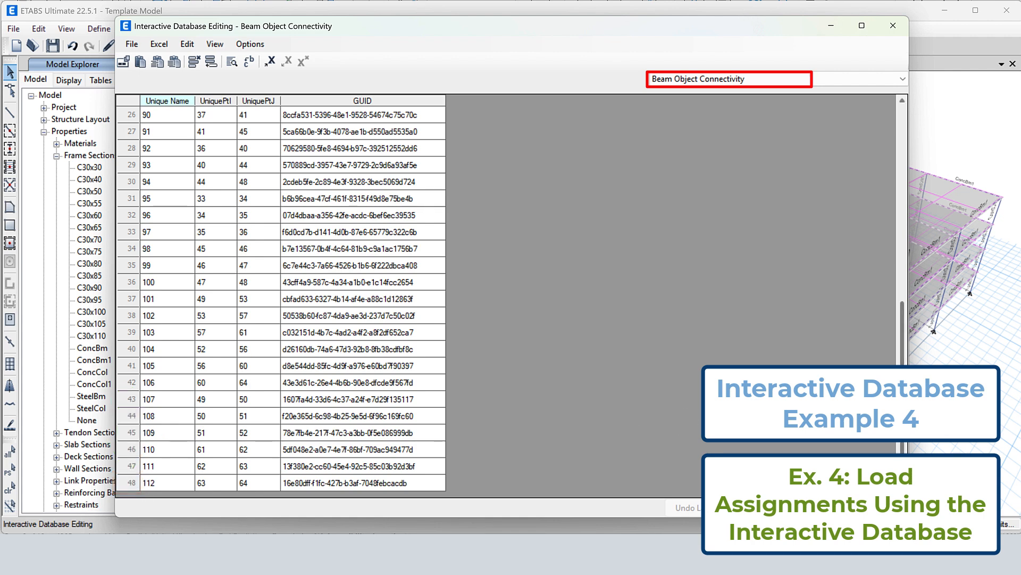
{"action": "left_click_drag", "start_coordinate": [901, 378], "coordinate": [888, 171]}
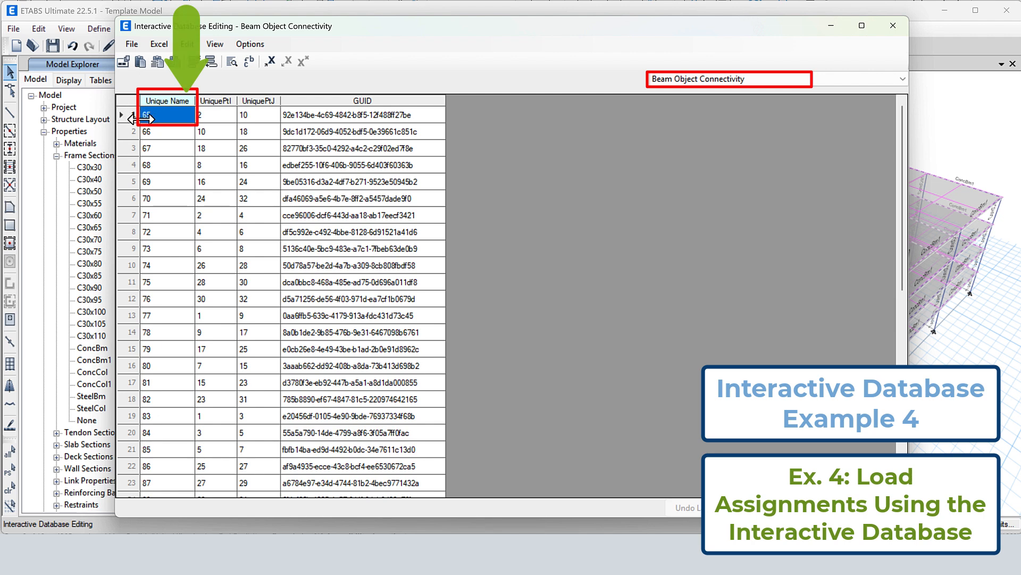
{"action": "left_click_drag", "start_coordinate": [161, 139], "coordinate": [161, 524]}
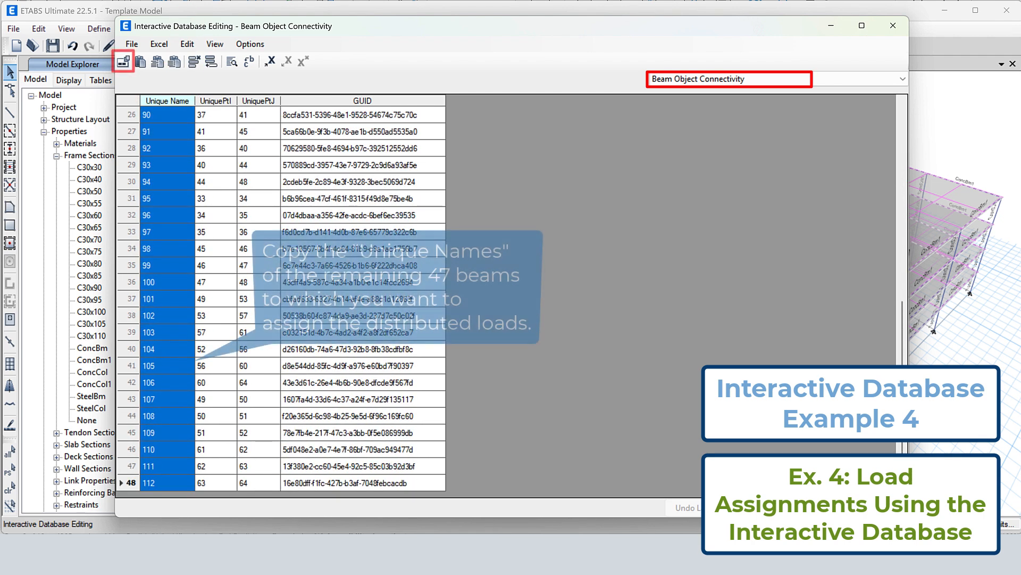
{"action": "left_click", "coordinate": [122, 66]}
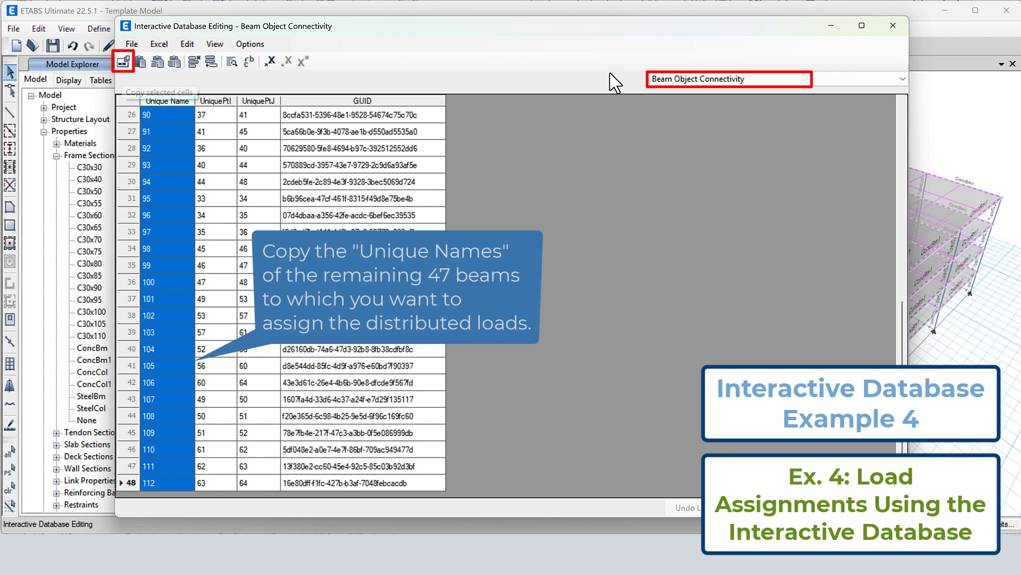
Switch to the Frame Loads Assignments - Distributed table and export it to Excel
{"action": "left_click", "coordinate": [716, 80]}
{"action": "left_click", "coordinate": [705, 102]}
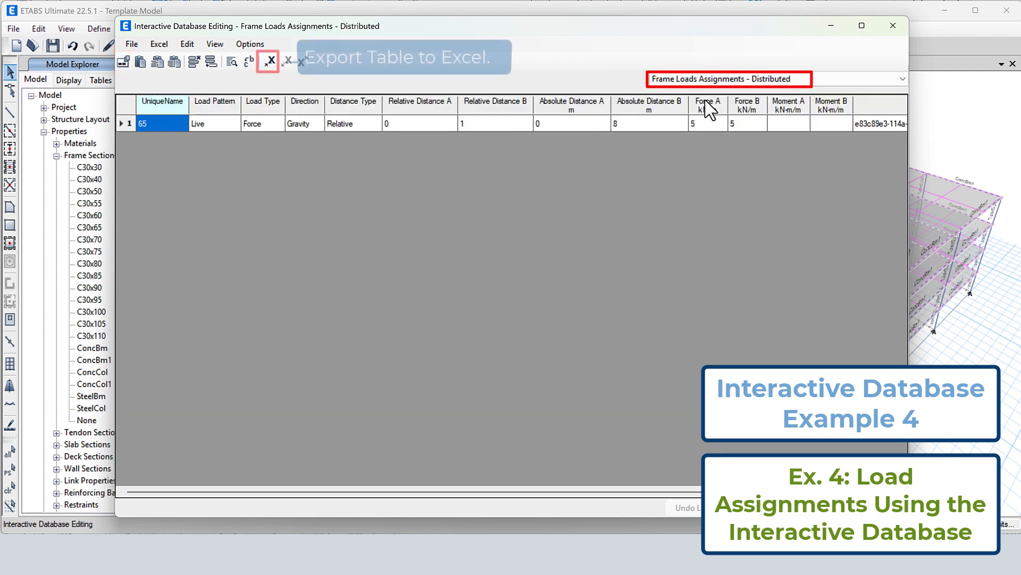
{"action": "left_click", "coordinate": [271, 62]}
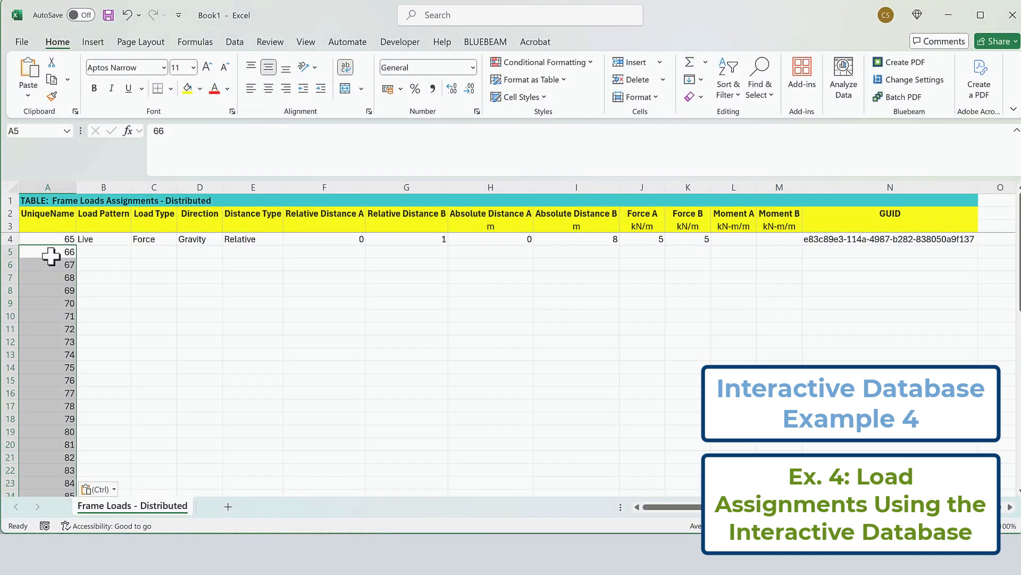
In Excel, list the copied unique names below beam 65 and repeat its Load Pattern through Force B values for every beam down to 112
{"action": "left_click_drag", "start_coordinate": [91, 239], "coordinate": [697, 239]}
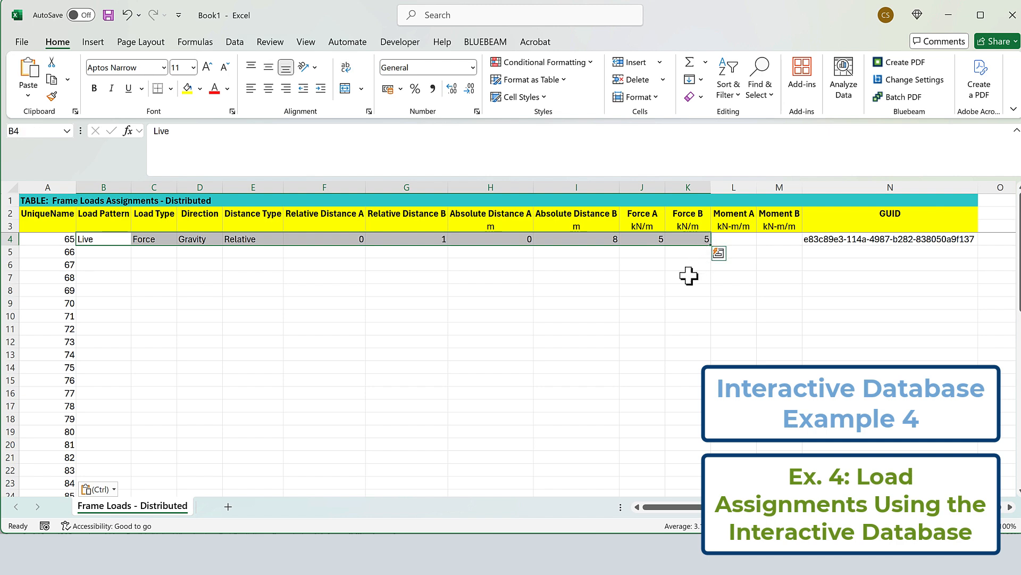
{"action": "key", "text": "ctrl+c"}
{"action": "left_click_drag", "start_coordinate": [88, 251], "coordinate": [706, 306]}
{"action": "key", "text": "Return"}
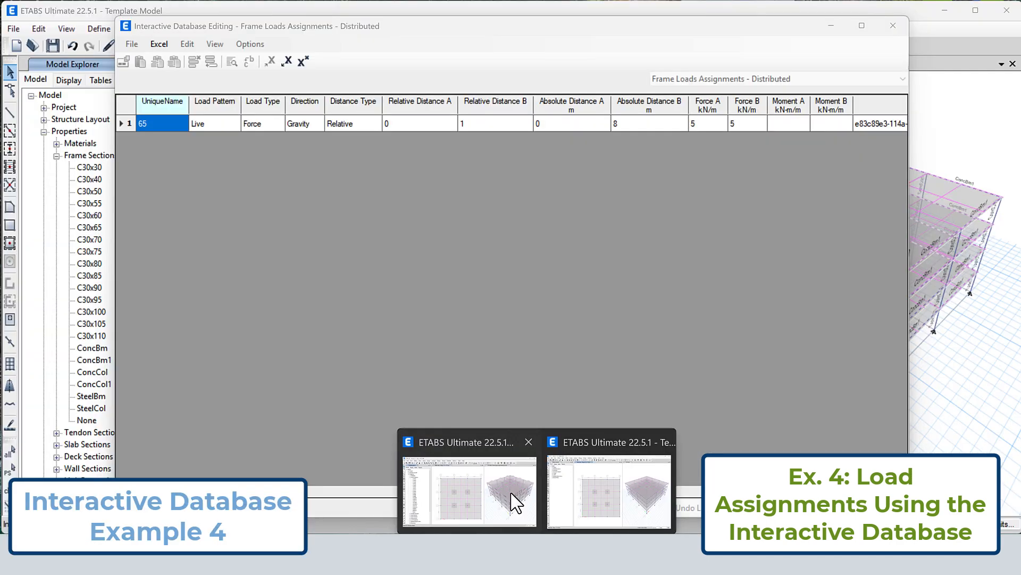
Return to ETABS and retrieve the edited distributed frame loads table from Excel
{"action": "left_click", "coordinate": [520, 500]}
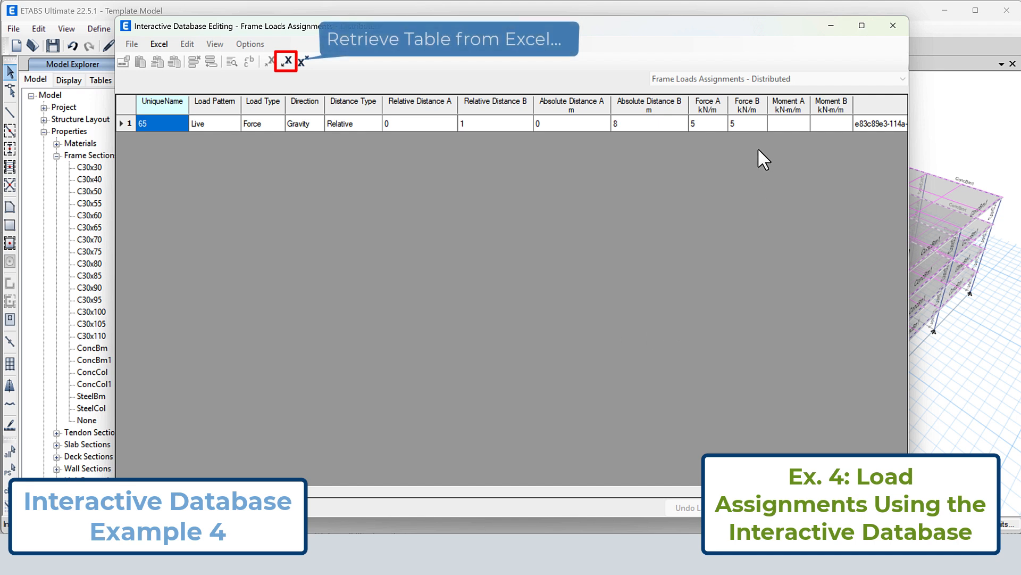
{"action": "left_click", "coordinate": [287, 61]}
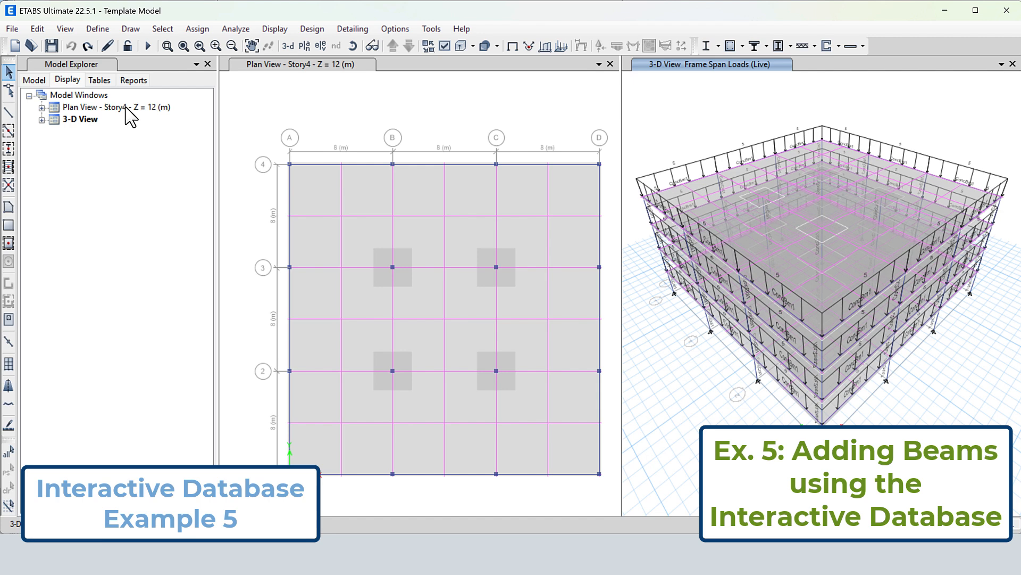
Change the 3-D view to the Story4 plan view and show the unique names of the joints around grids B-C and 2-3
{"action": "left_click", "coordinate": [42, 120]}
{"action": "left_click", "coordinate": [95, 156]}
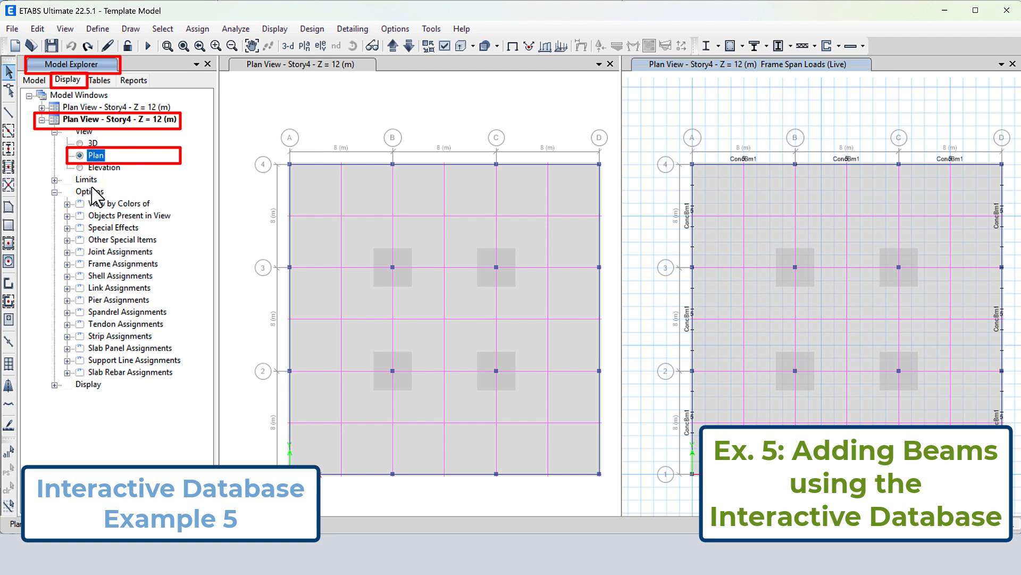
{"action": "left_click", "coordinate": [67, 252]}
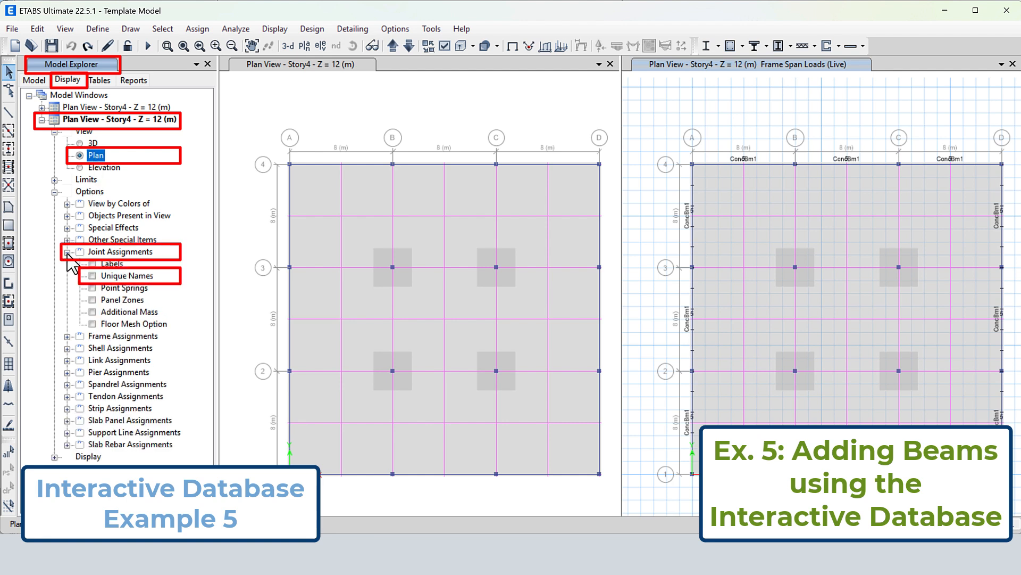
{"action": "left_click", "coordinate": [121, 276]}
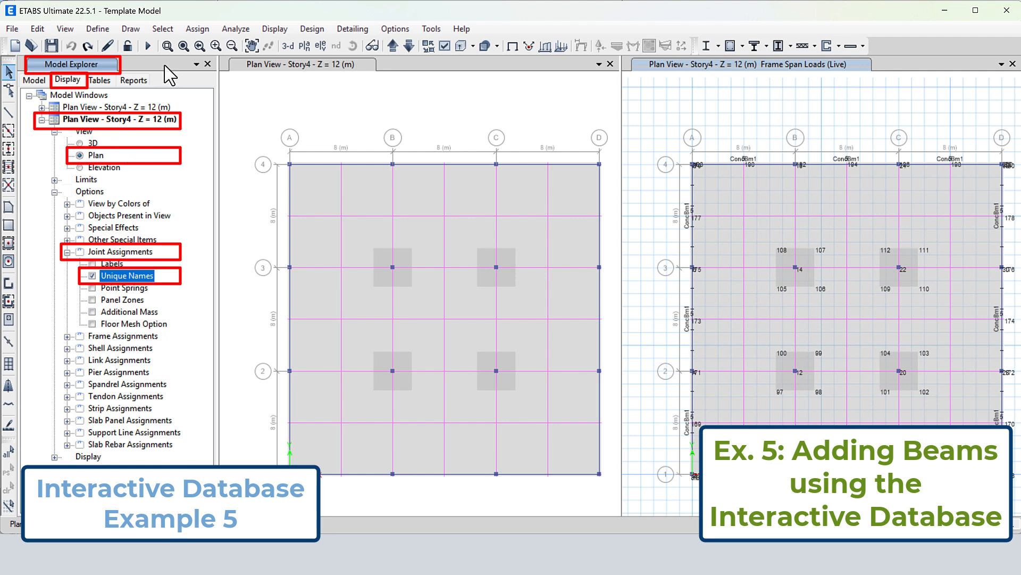
{"action": "left_click", "coordinate": [168, 46]}
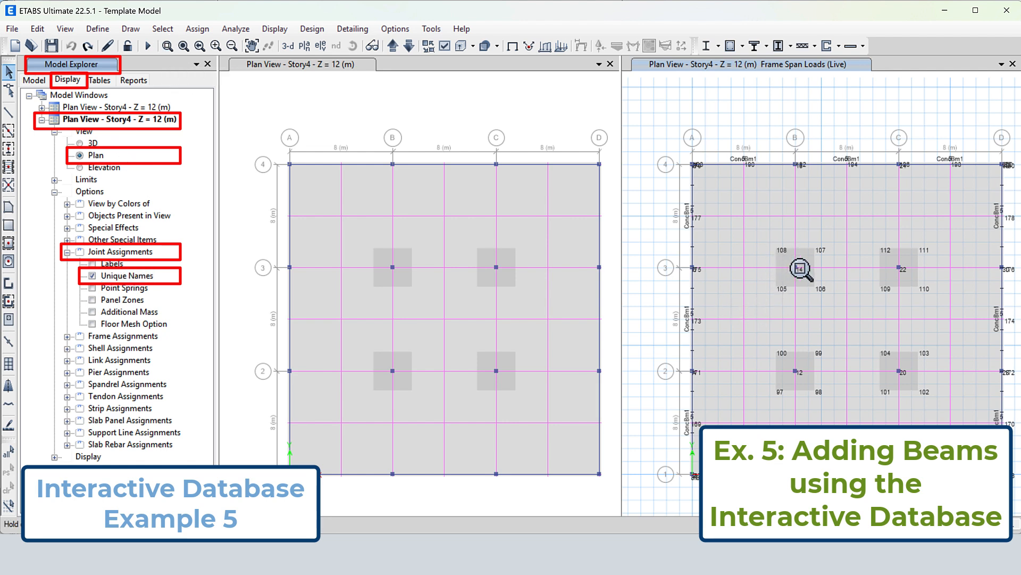
{"action": "mouse_move", "coordinate": [801, 268]}
{"action": "left_mouse_down"}
{"action": "mouse_move", "coordinate": [855, 347]}
{"action": "mouse_move", "coordinate": [936, 413]}
{"action": "left_mouse_up"}
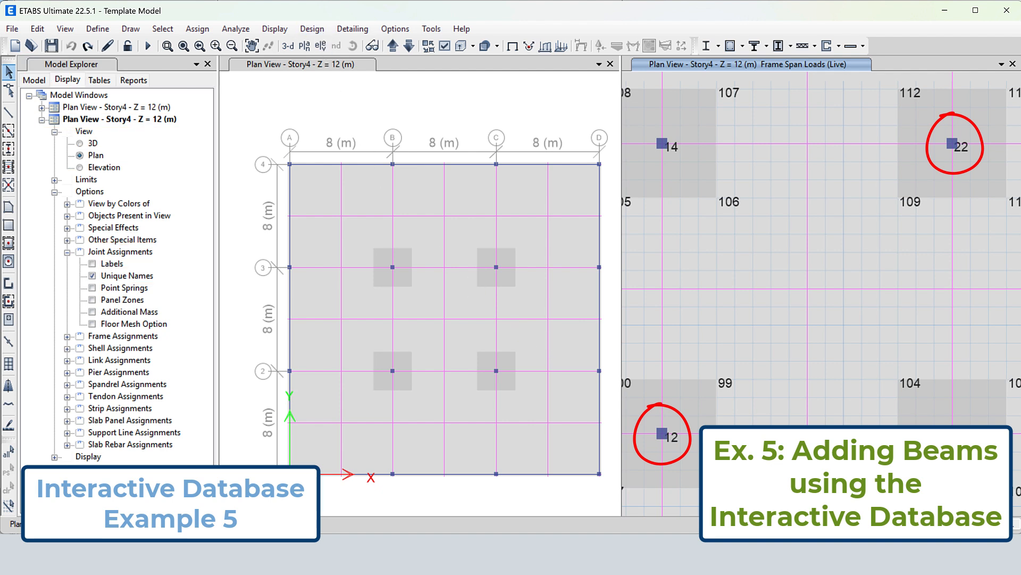
Open the Beam Object Connectivity table for interactive editing and narrow and move its window clear of the labelled joints
{"action": "left_click", "coordinate": [37, 29]}
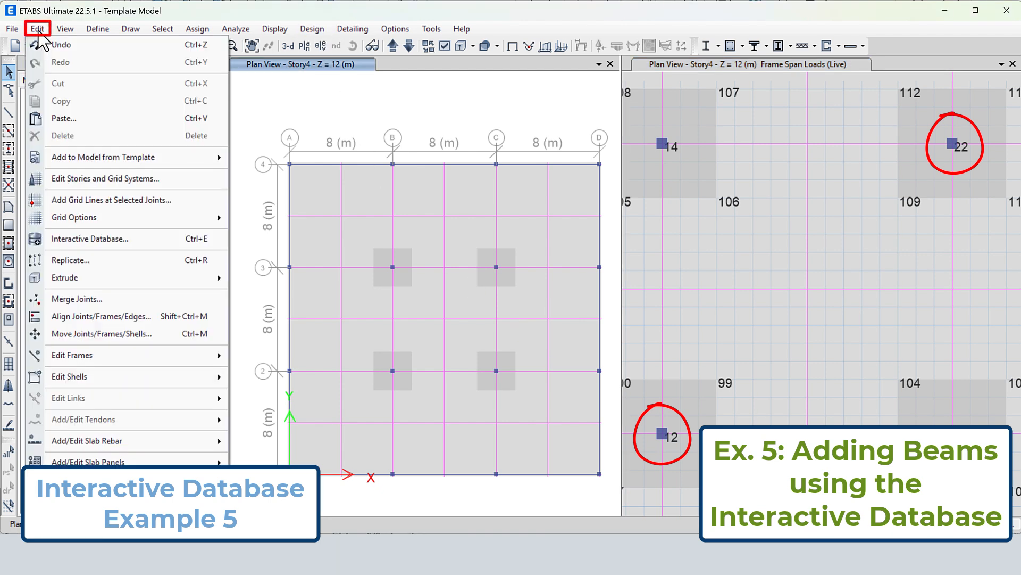
{"action": "left_click", "coordinate": [183, 242]}
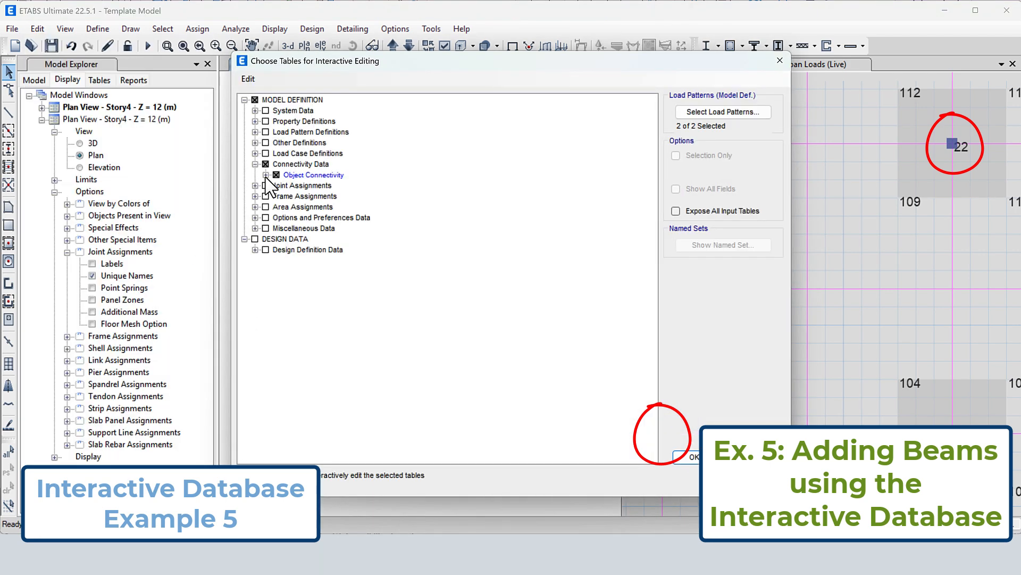
{"action": "left_click", "coordinate": [266, 174]}
{"action": "left_click", "coordinate": [347, 197]}
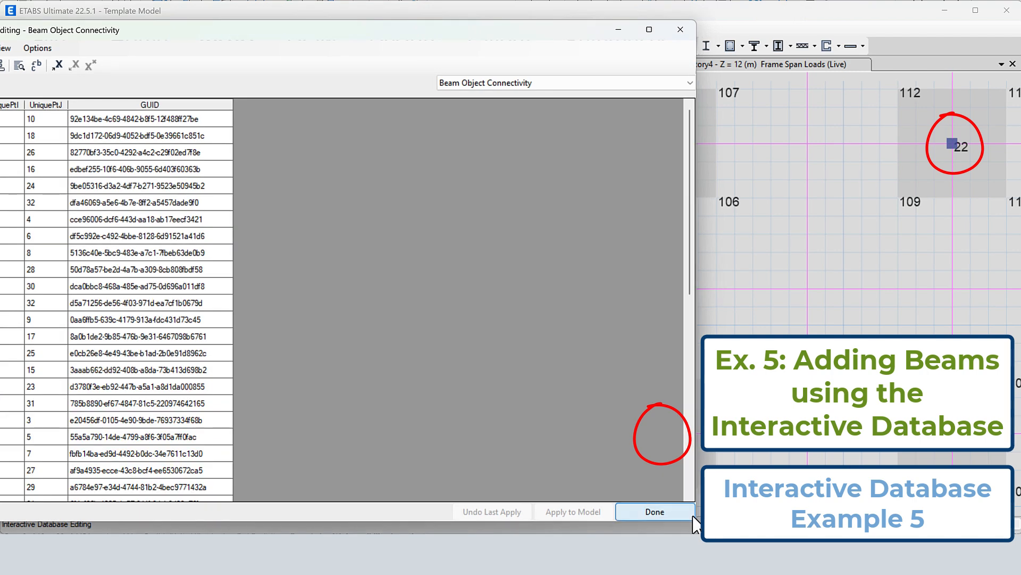
{"action": "mouse_move", "coordinate": [696, 520]}
{"action": "left_mouse_down"}
{"action": "mouse_move", "coordinate": [495, 496]}
{"action": "mouse_move", "coordinate": [343, 521]}
{"action": "left_mouse_up"}
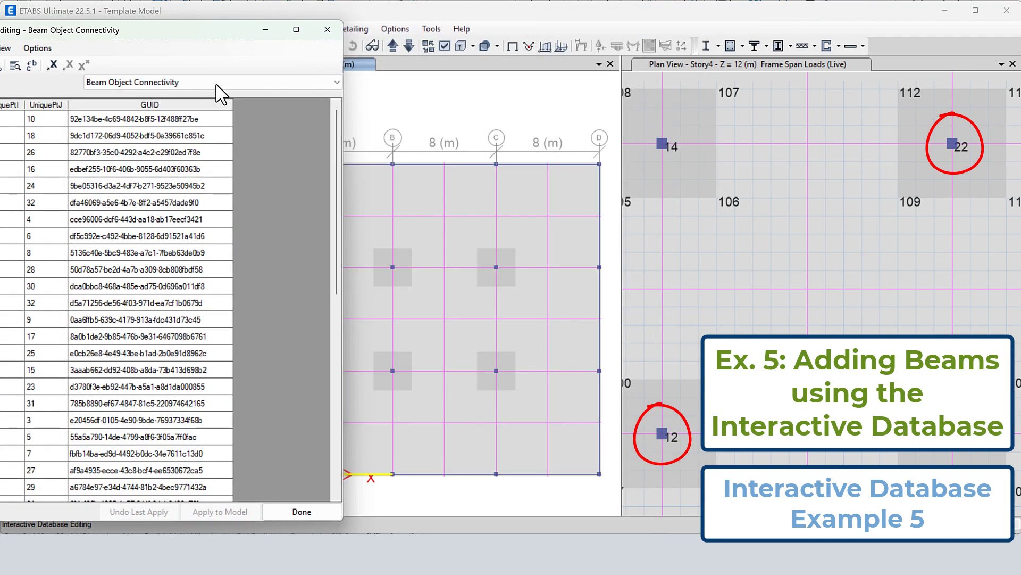
{"action": "mouse_move", "coordinate": [182, 29]}
{"action": "left_mouse_down"}
{"action": "mouse_move", "coordinate": [454, 31]}
{"action": "mouse_move", "coordinate": [437, 20]}
{"action": "left_mouse_up"}
Add a beam row at the end of the table named Frame, with UniquePtI 12 and UniquePtJ 22, and apply it to the model
{"action": "left_click_drag", "start_coordinate": [589, 143], "coordinate": [605, 356]}
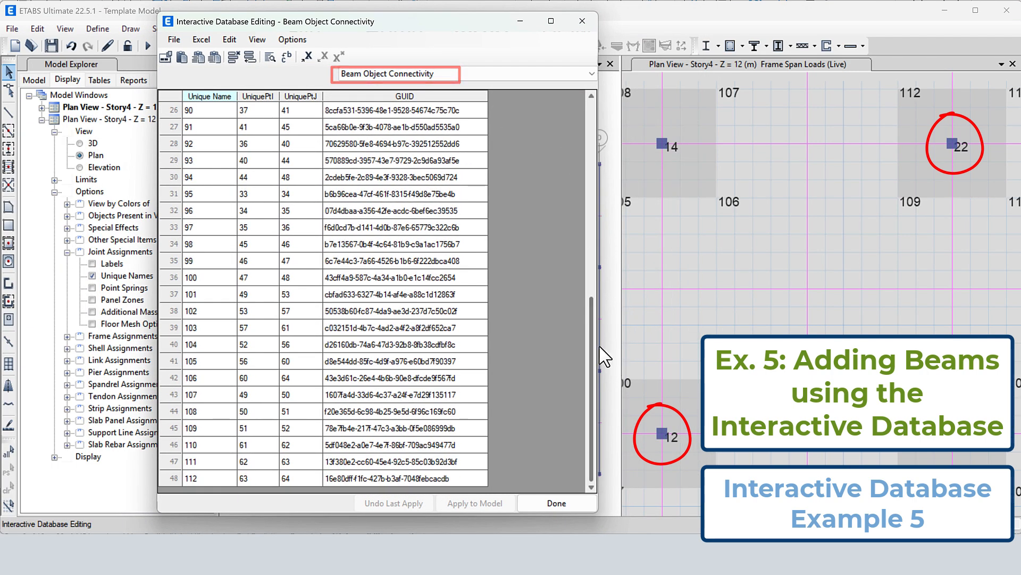
{"action": "left_click", "coordinate": [250, 56]}
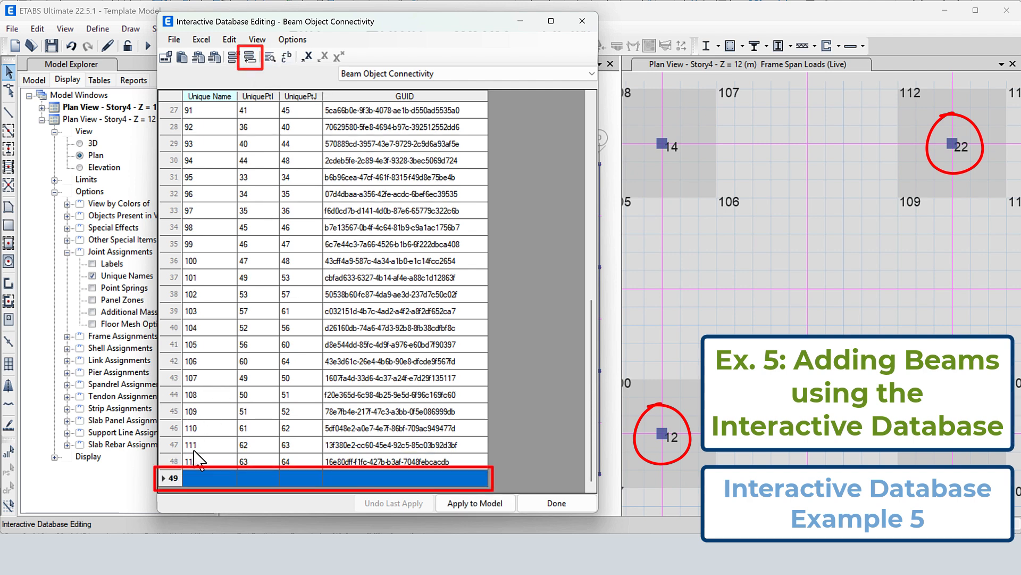
{"action": "left_click", "coordinate": [199, 481]}
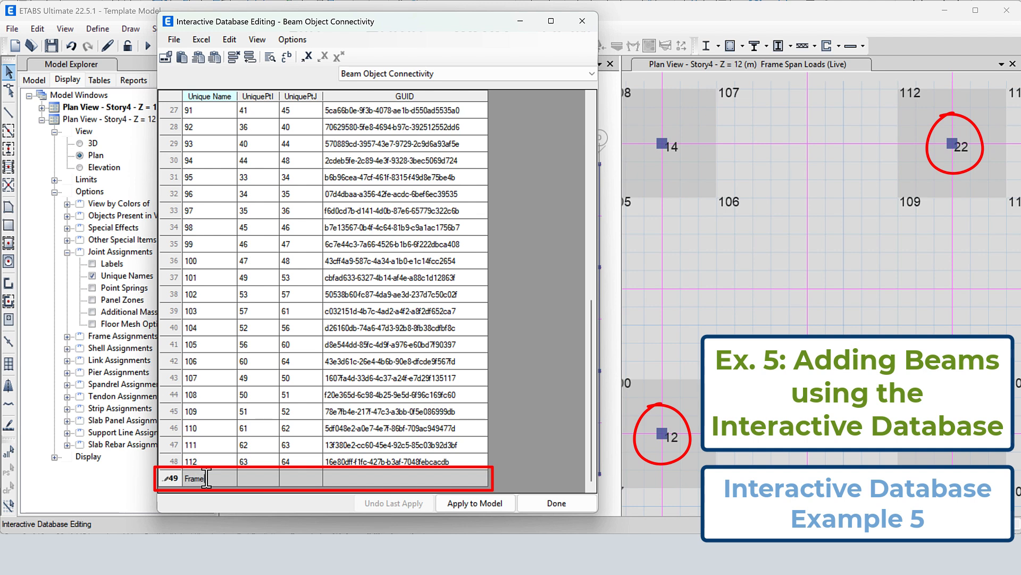
{"action": "left_click", "coordinate": [258, 479]}
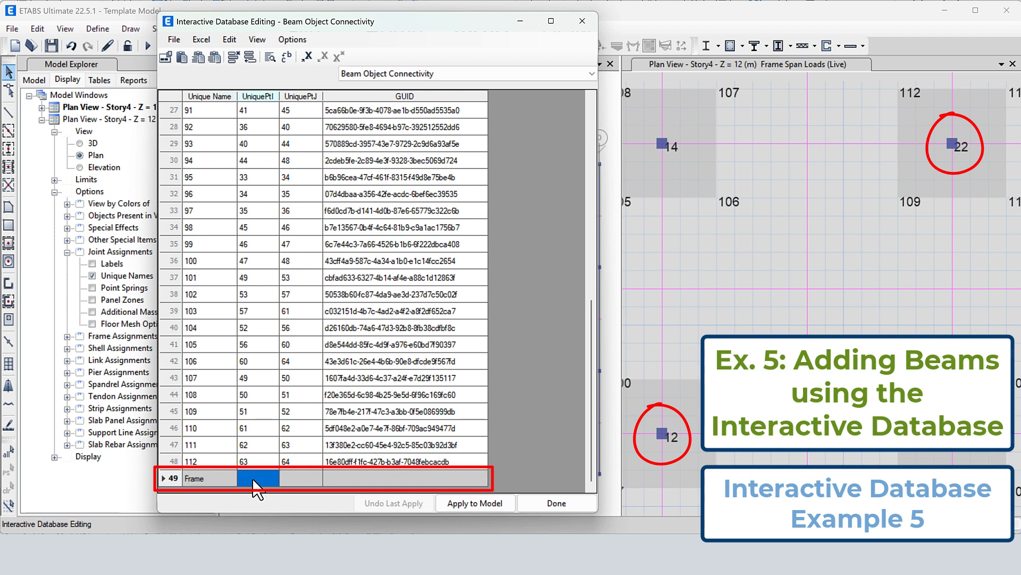
{"action": "type", "text": "12"}
{"action": "left_click", "coordinate": [290, 480]}
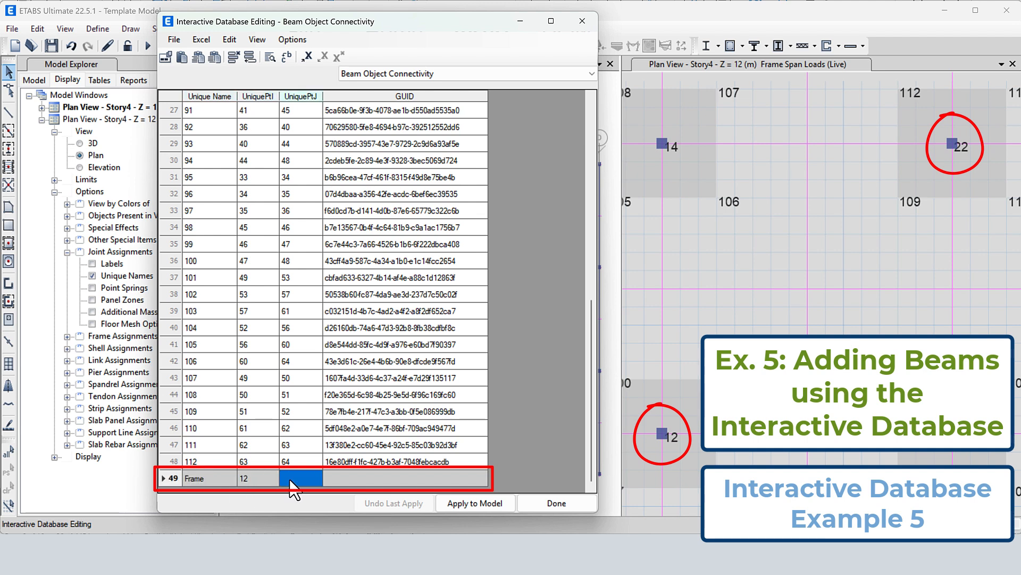
{"action": "type", "text": "2"}
{"action": "left_click", "coordinate": [384, 479]}
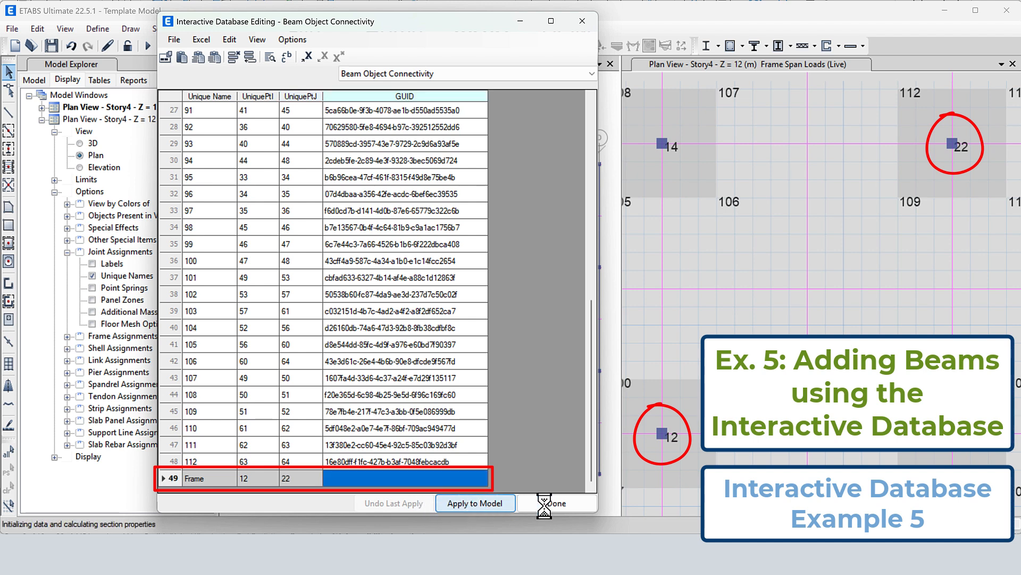
{"action": "left_click", "coordinate": [545, 503]}
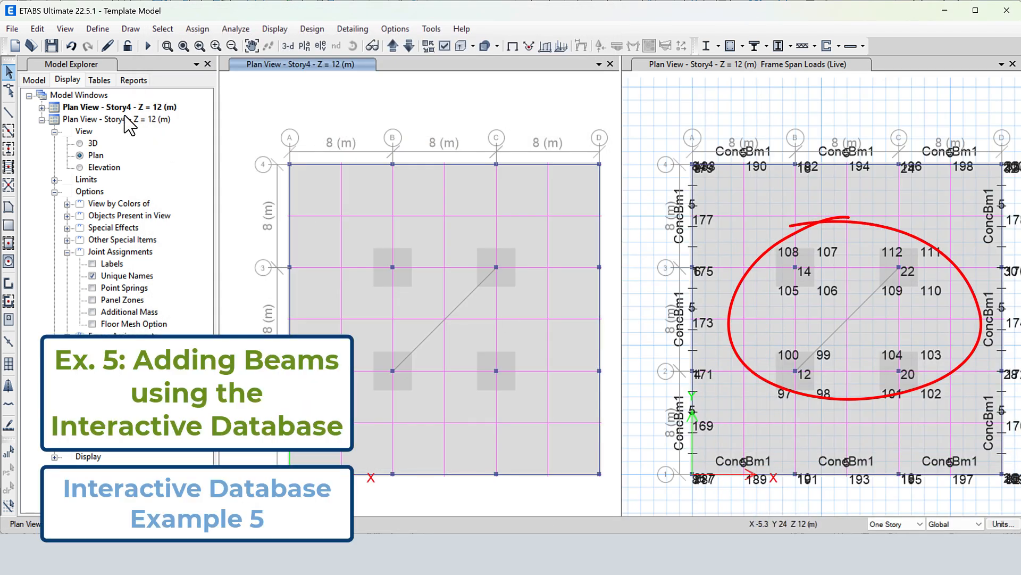
Inspect the object information of the new diagonal beam between joints 12 and 22 in the Story4 plan
{"action": "left_click_drag", "start_coordinate": [786, 253], "coordinate": [933, 395]}
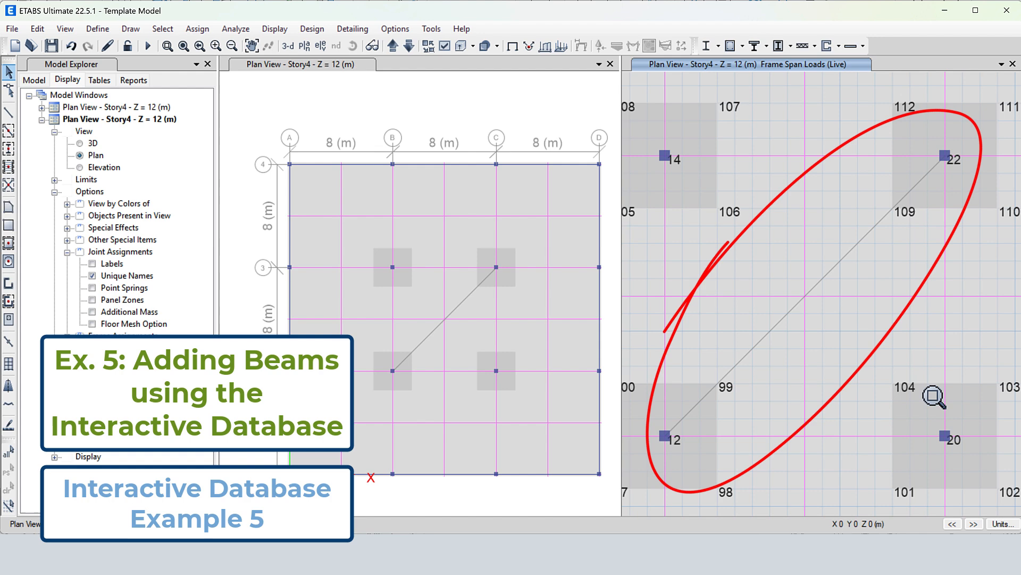
{"action": "right_click", "coordinate": [795, 322]}
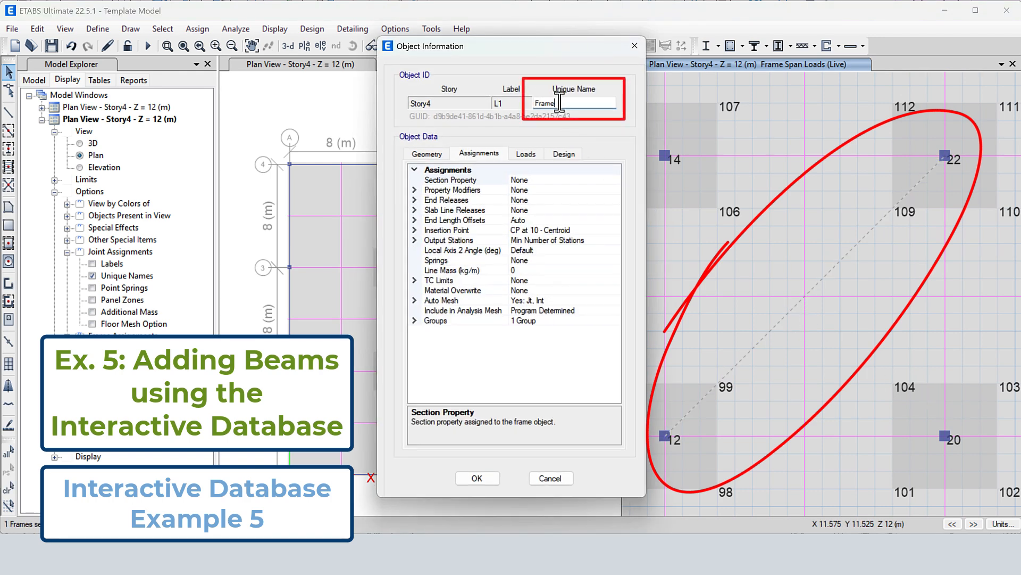